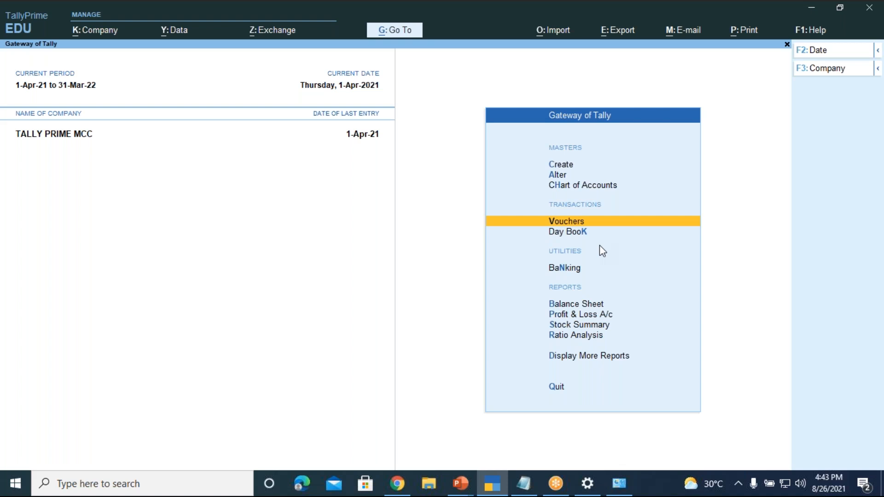
Open a new receipt voucher and start creating a new ledger account for its credit line
key("Return")
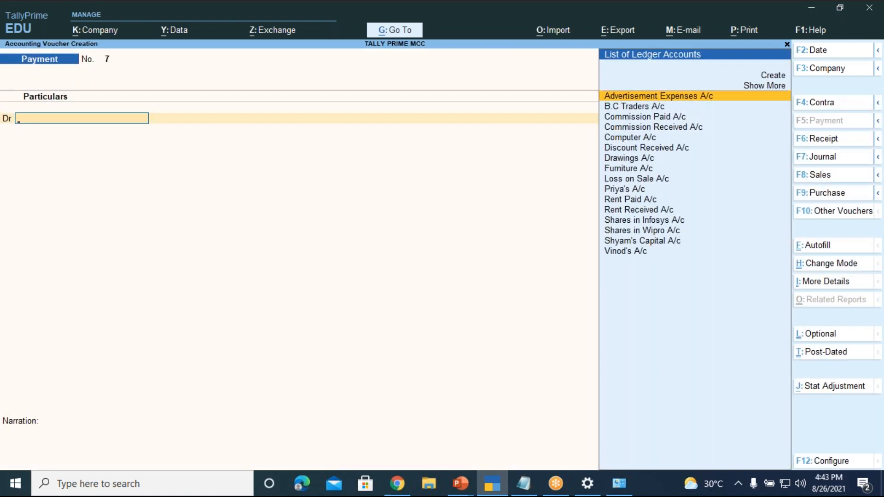
key("F6")
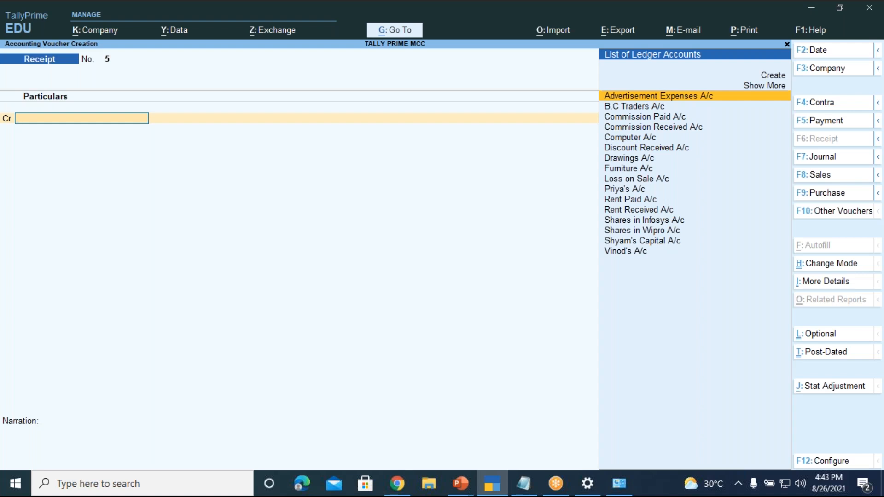
key("Up")
key("Up")
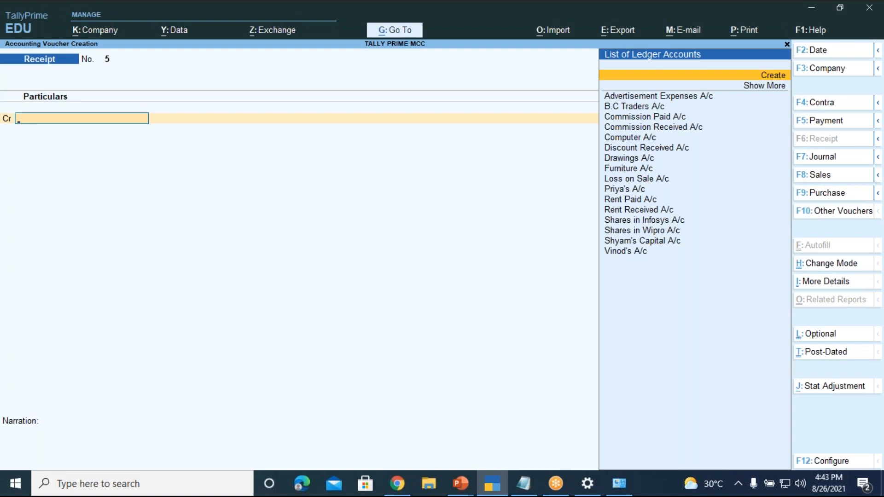
key("Return")
Name the ledger Brokerage Charges A/c and place it under Indirect Incomes, keeping the ledger type Not Applicable
type("Brk")
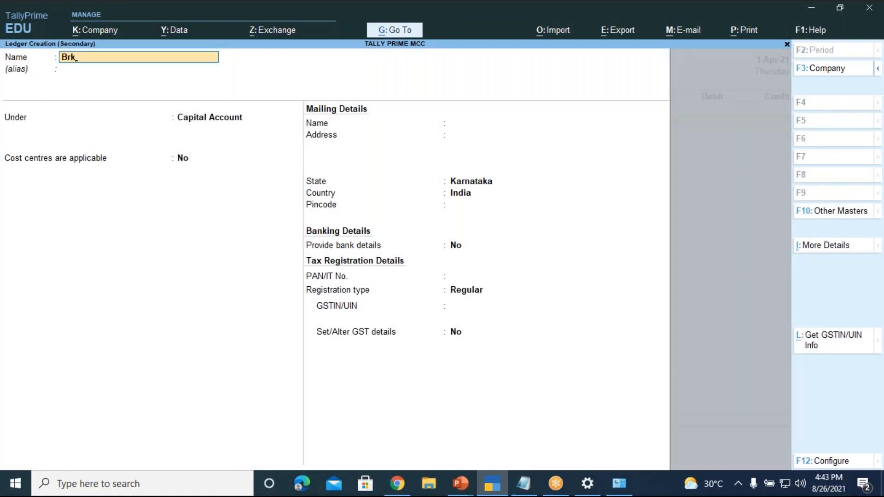
key("BackSpace")
type("okerage Charges A/c")
key("Return")
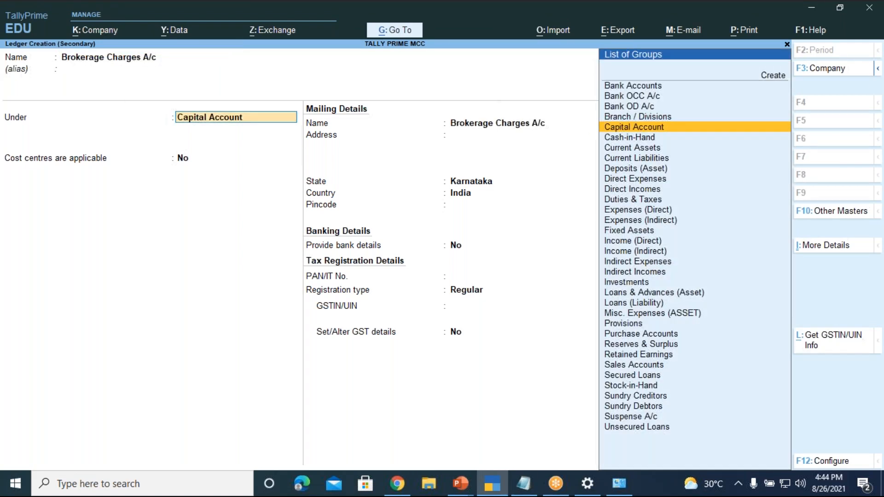
type("Indi")
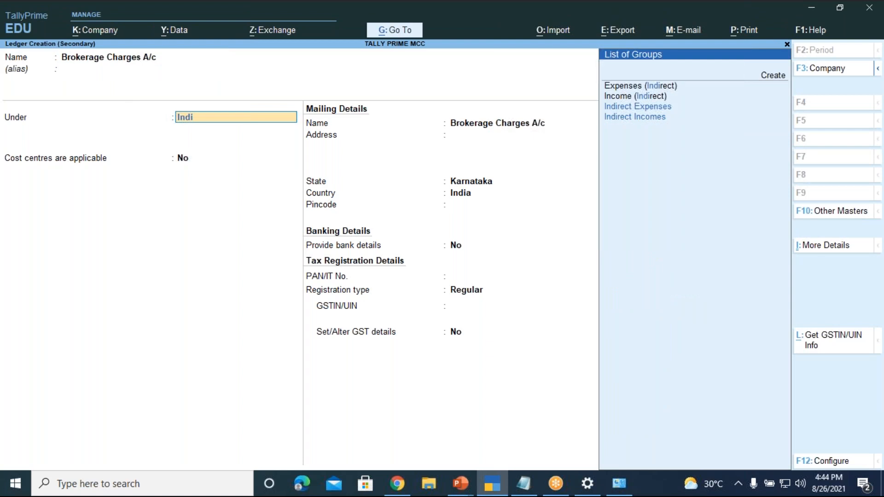
key("Down")
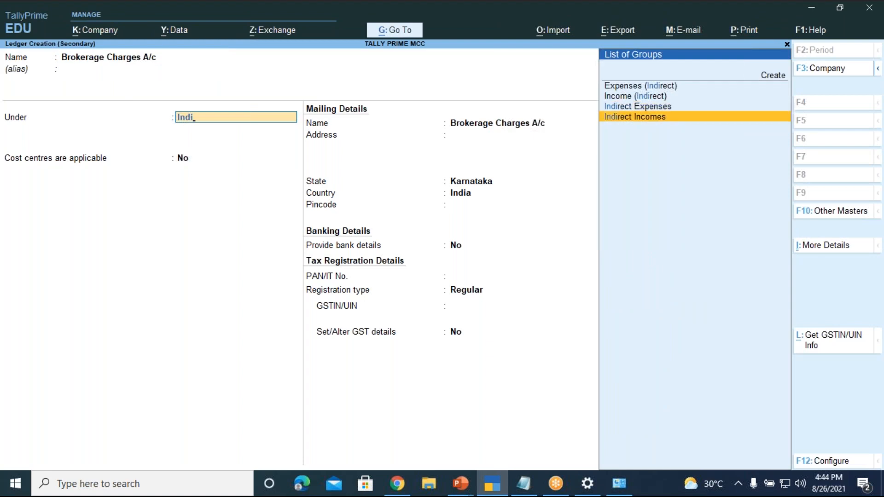
key("Return")
key("Return")
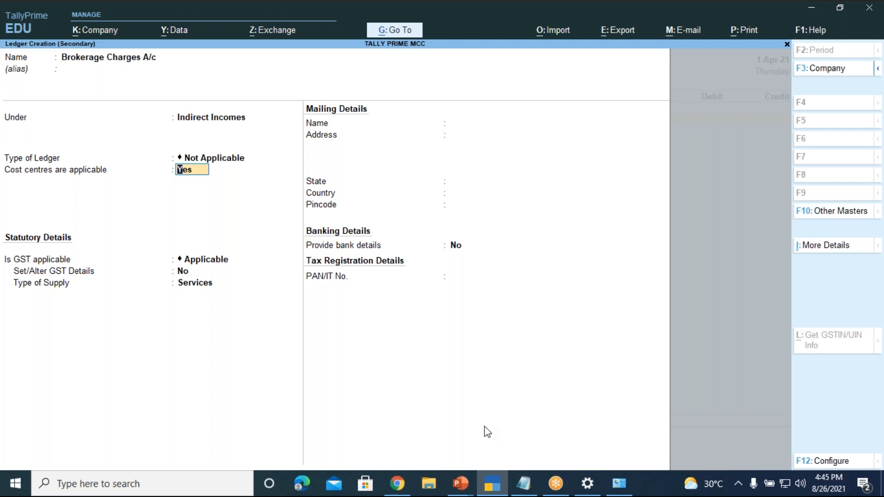
Switch to the Tally Prime-LEVEL 1.pptx presentation in PowerPoint and read the receipt voucher exercises full screen
mouse_move(460, 484)
left_click(325, 438)
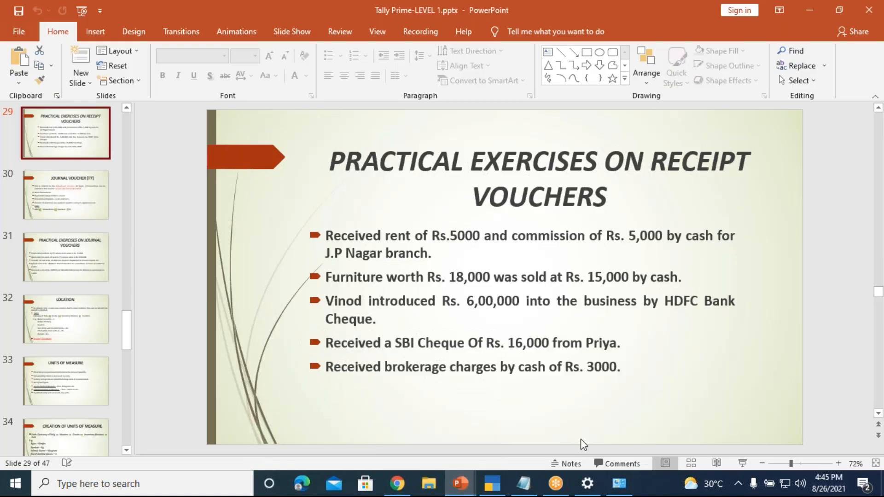
left_click(740, 462)
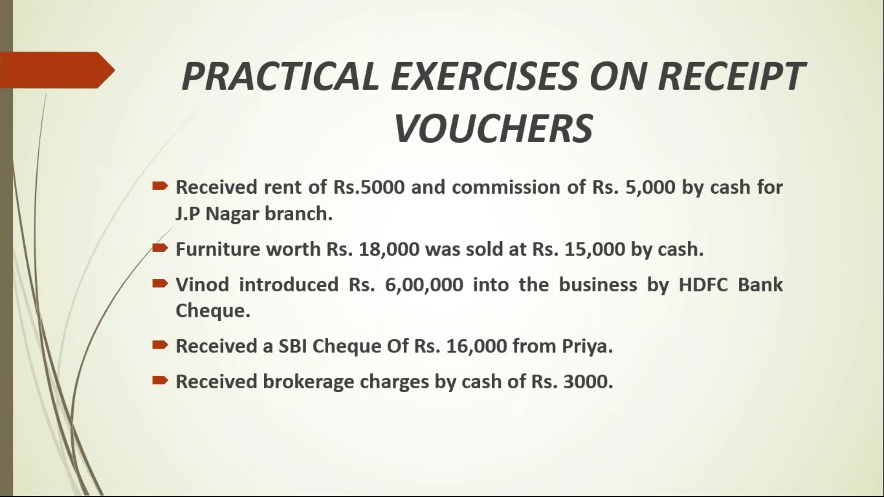
key("Escape")
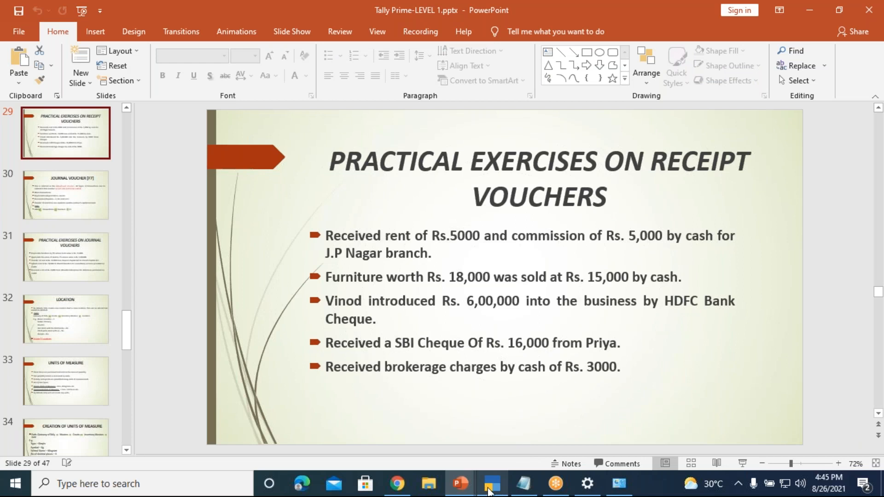
Switch back to TallyPrime and set cost centres to No for the Brokerage Charges A/c ledger
left_click(489, 491)
type("no")
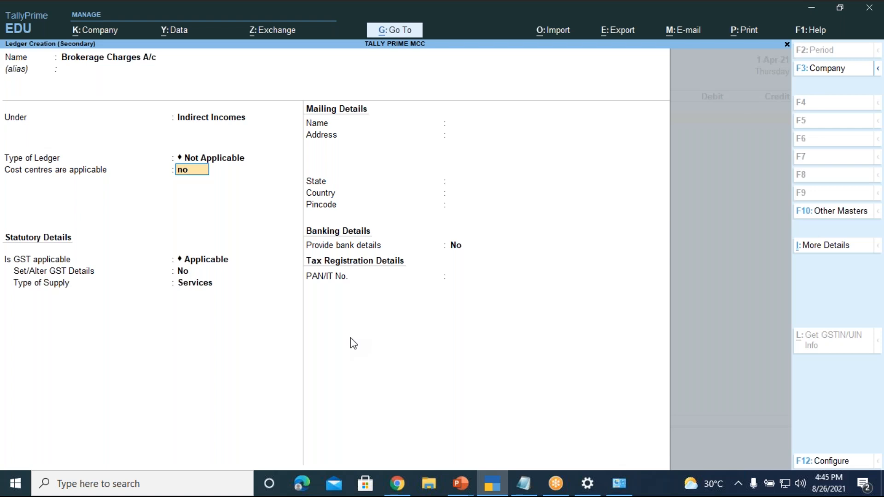
key("Return")
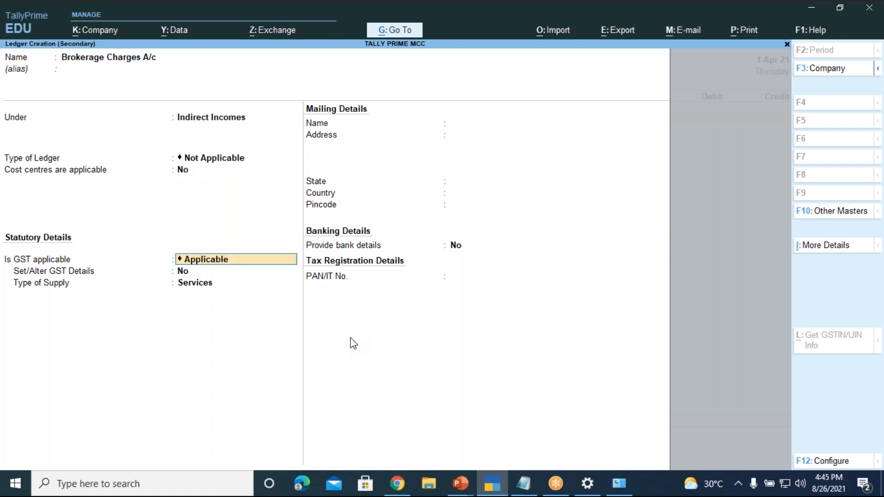
Set GST to Not Applicable for the new ledger, keep bank details at No, and save it
key("BackSpace")
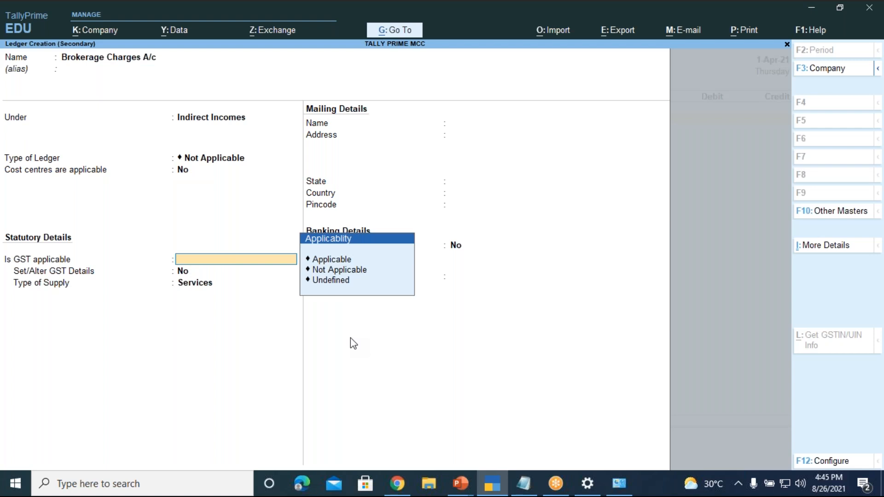
key("Down")
key("Down")
key("Return")
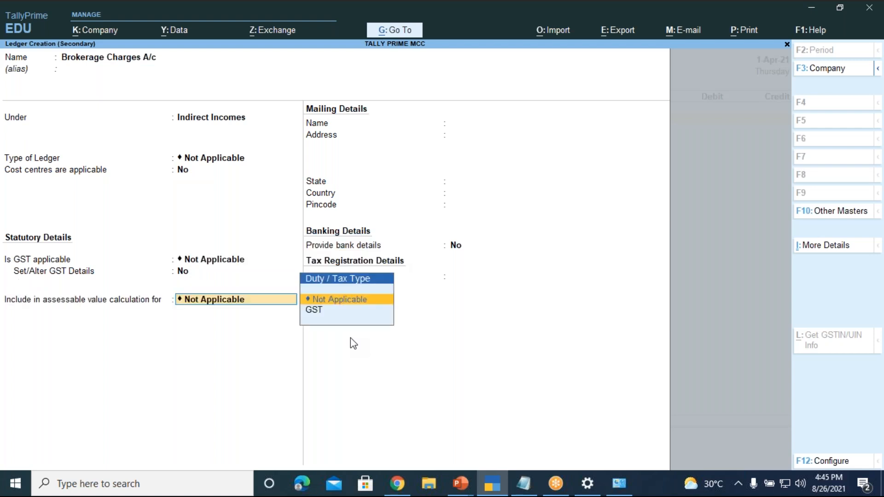
key("Return")
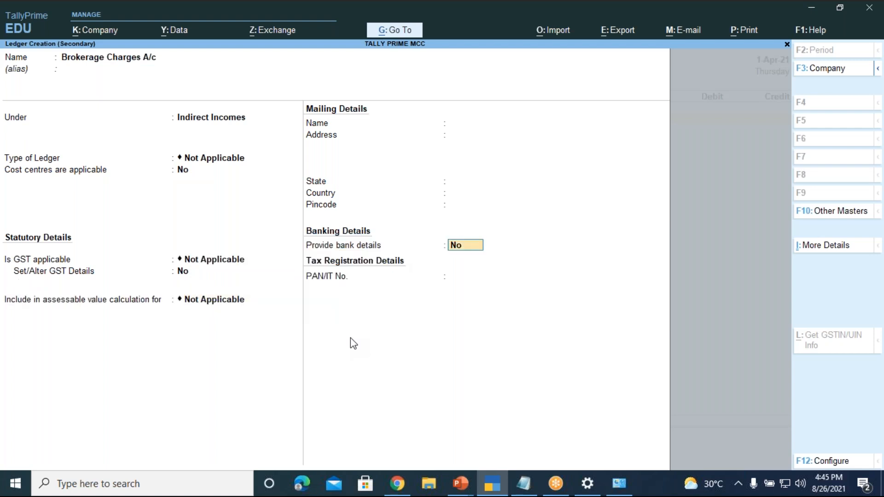
key("Return")
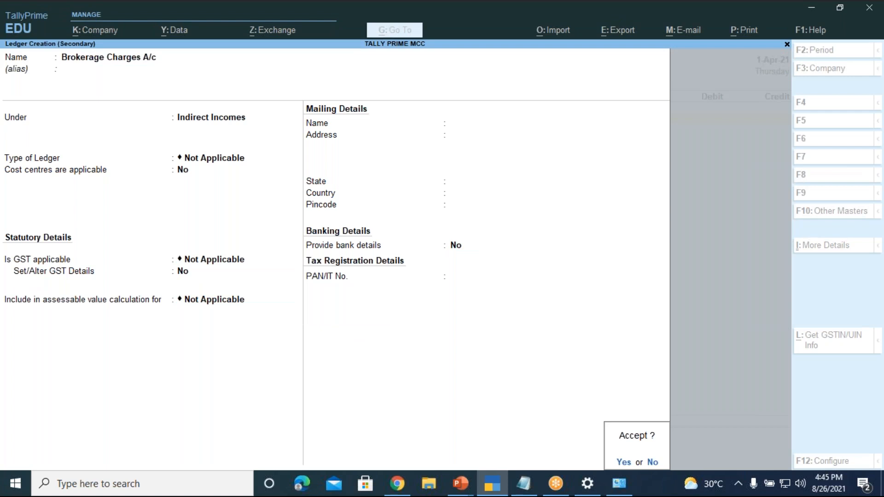
key("Return")
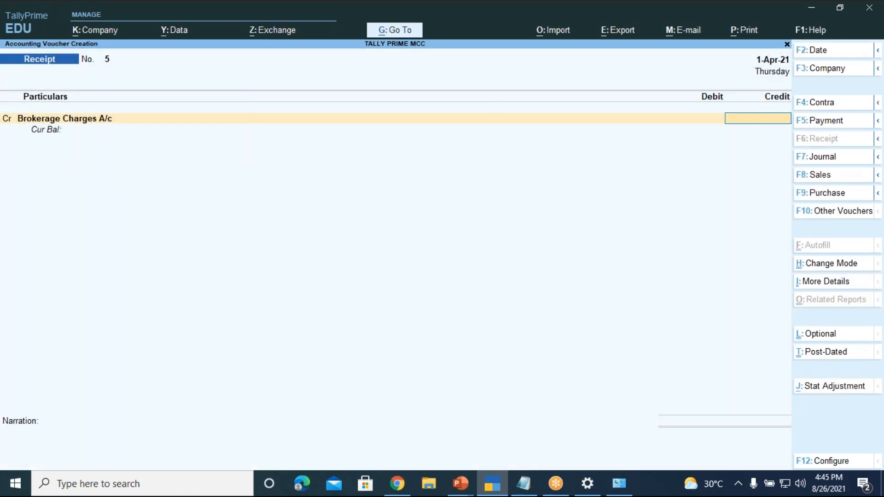
Credit Brokerage Charges A/c with 3000 and debit Cash with the same amount
type("3000")
key("Return")
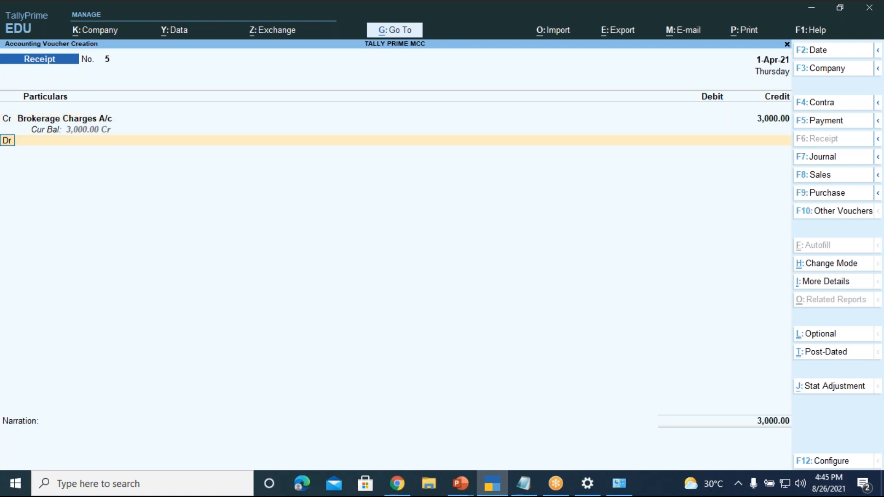
key("Return")
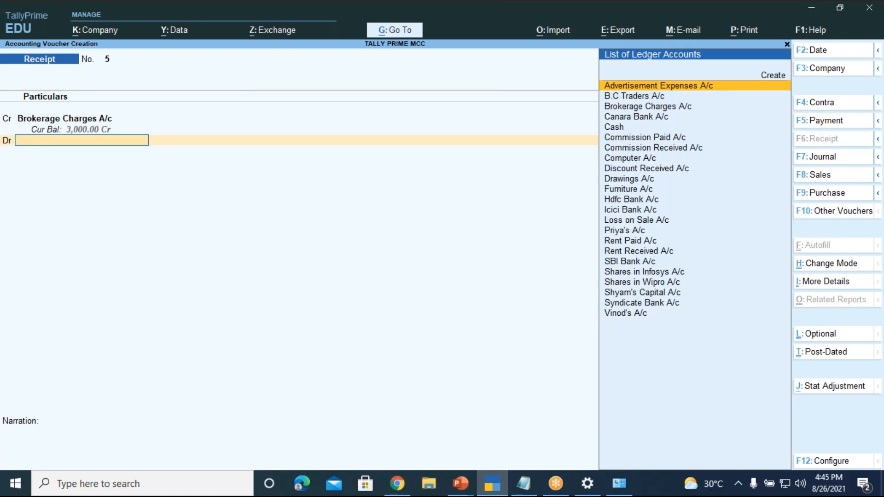
key("Down")
key("Down")
key("Down")
key("Down")
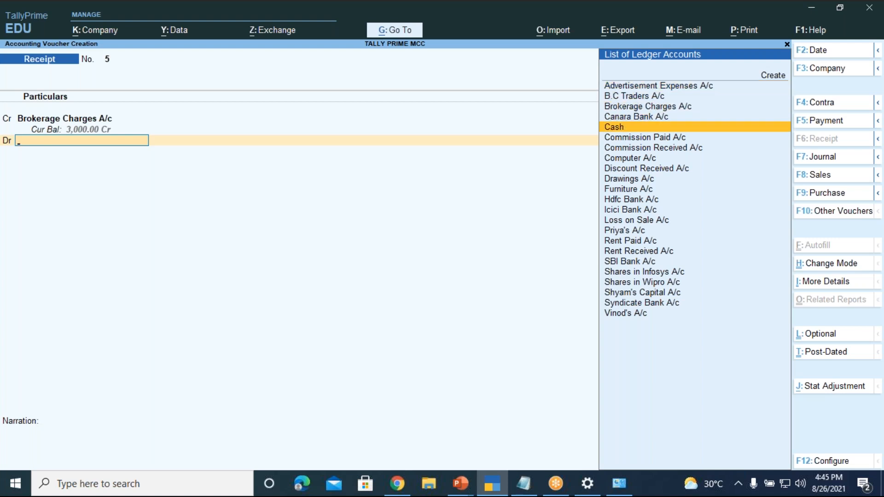
key("Return")
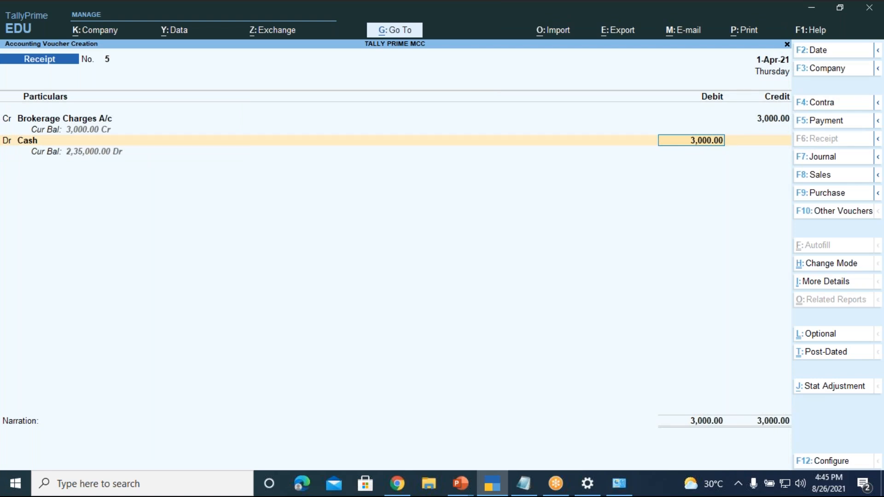
key("Return")
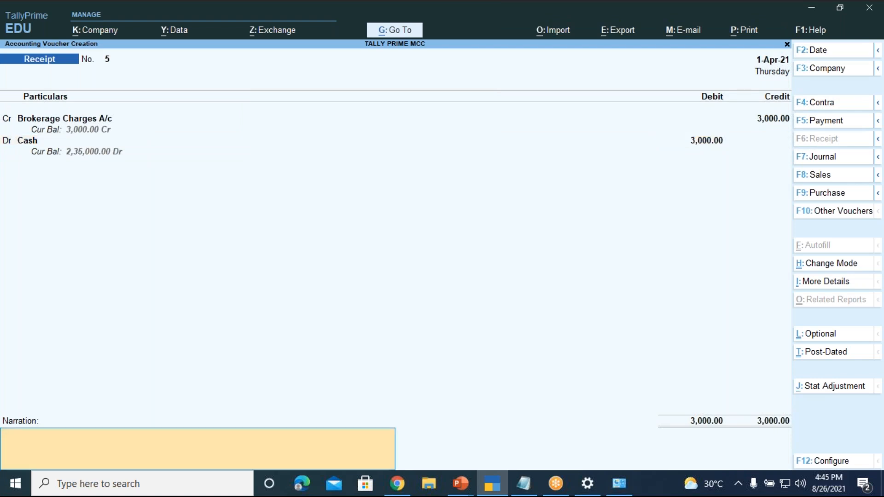
Enter the narration "being brkerage charges received by cash" and save the receipt voucher
type("being brkerage charges received")
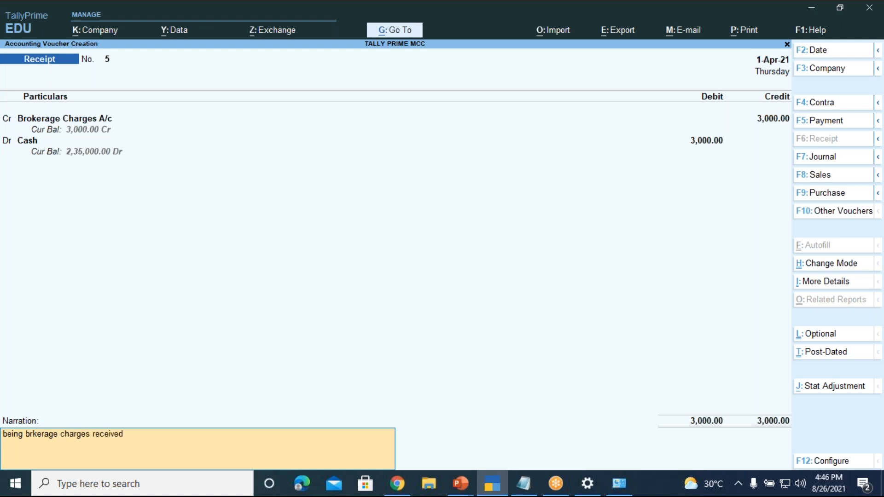
type(" by cash")
key("Return")
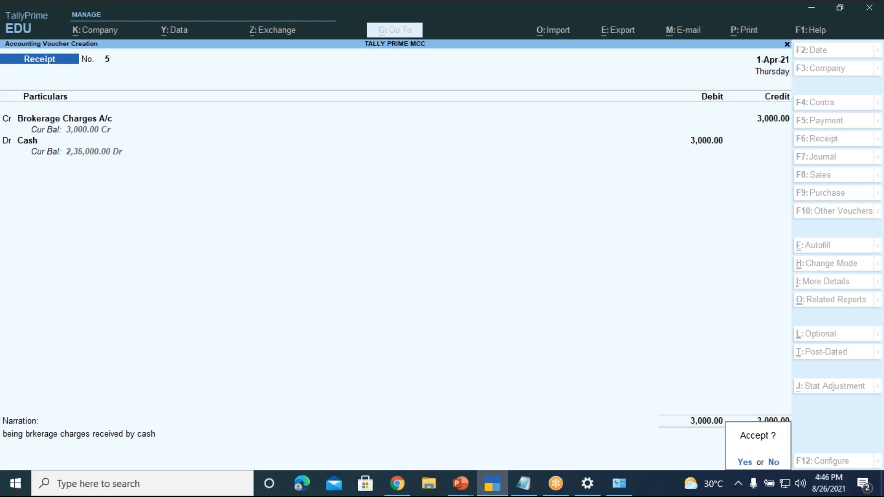
key("y")
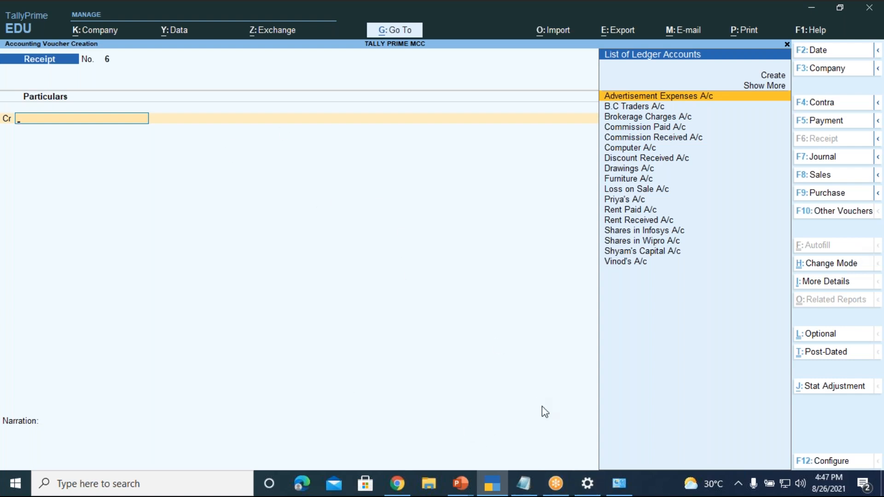
Switch to the Tally Prime-LEVEL 1.pptx presentation in PowerPoint and review the SBI cheque receipt exercise in the slide show
left_click(450, 491)
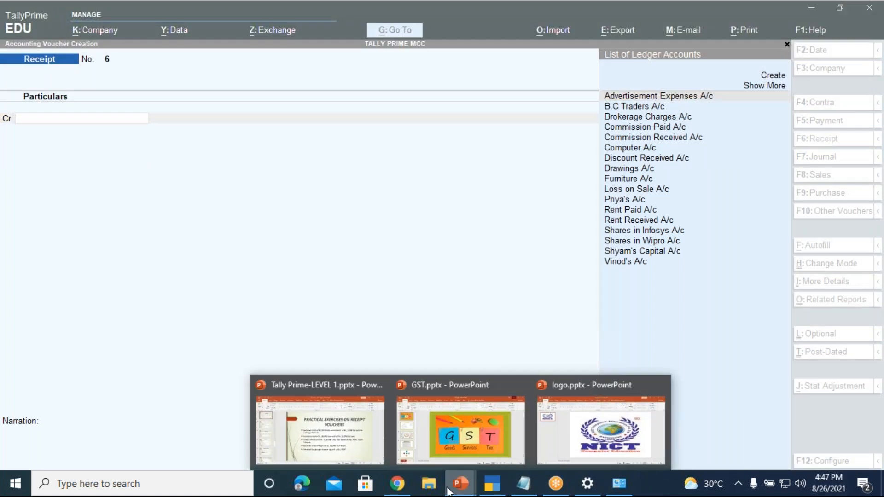
left_click(353, 426)
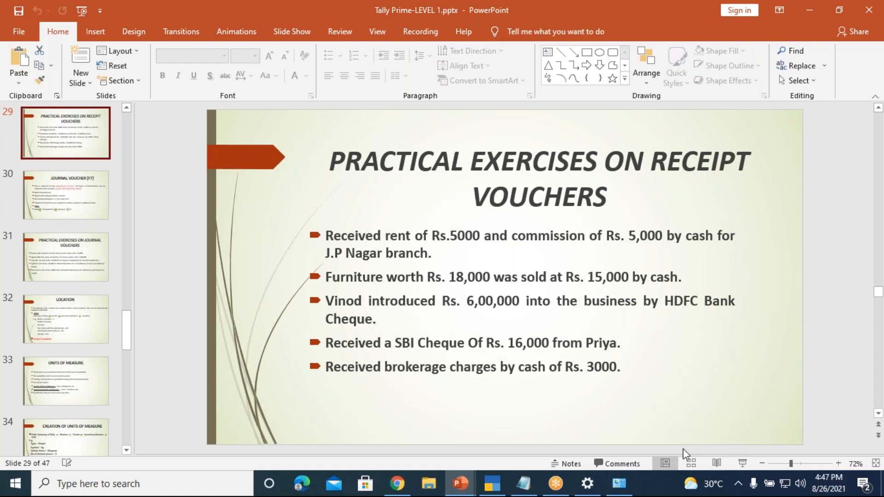
left_click(742, 463)
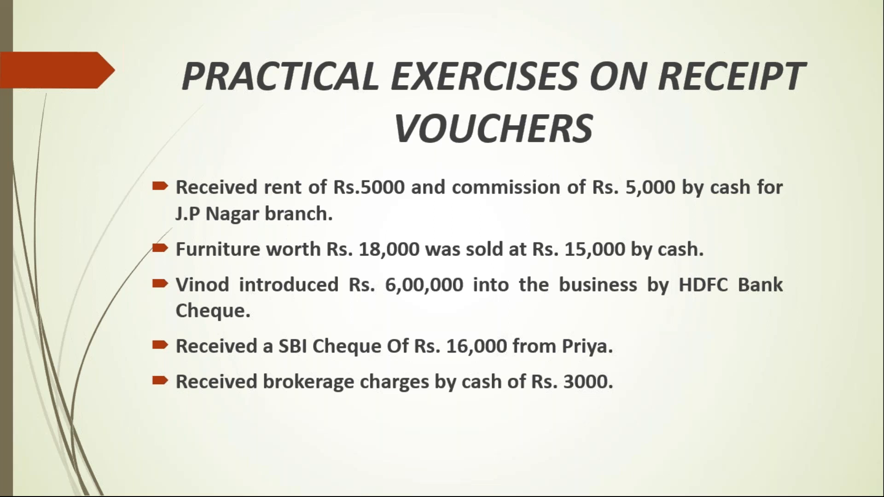
key("Escape")
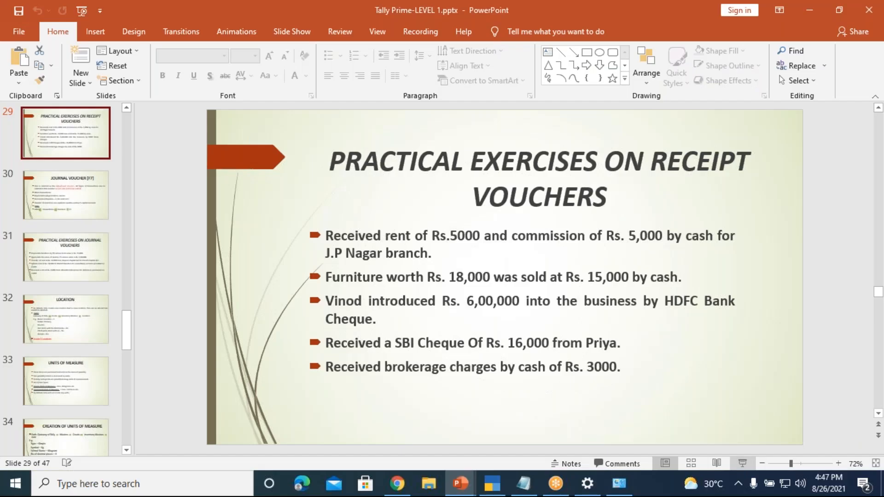
Return to TallyPrime and credit the personal ledger of the SBI cheque's payer with 16000 in the new receipt voucher
left_click(500, 487)
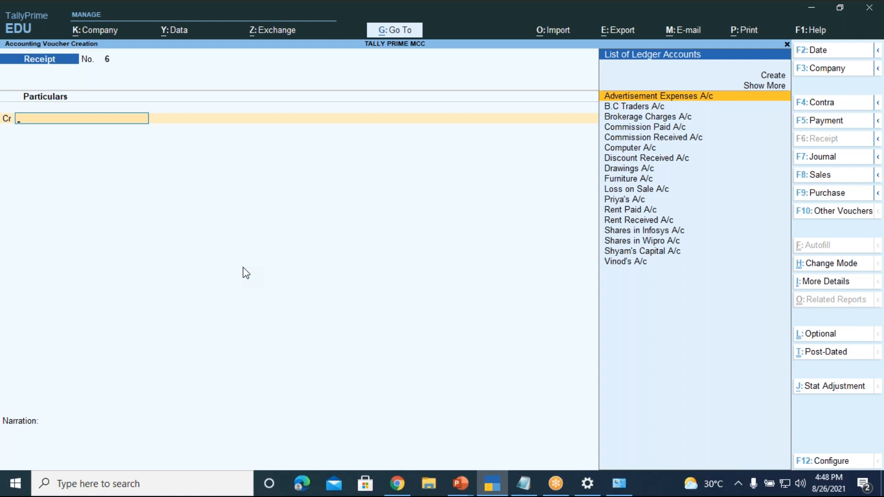
key("Down")
key("Down")
key("Down")
key("Down")
key("Down")
key("Down")
key("Down")
key("Down")
key("Down")
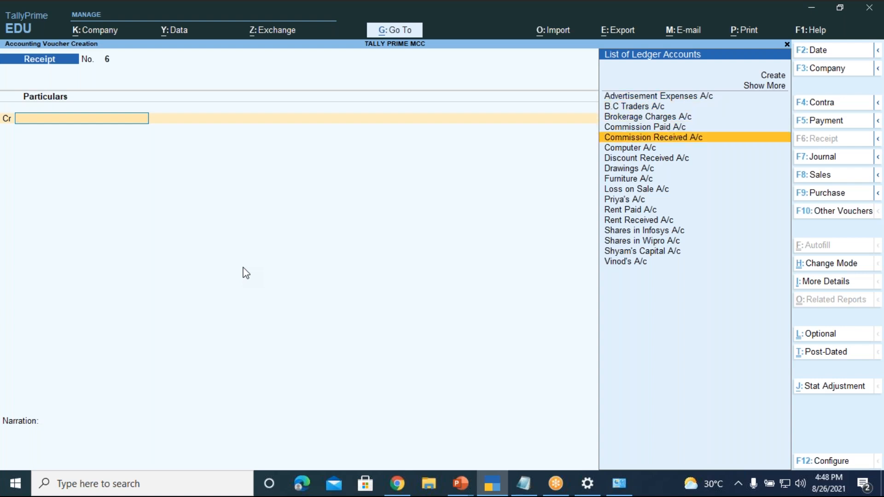
key("Down")
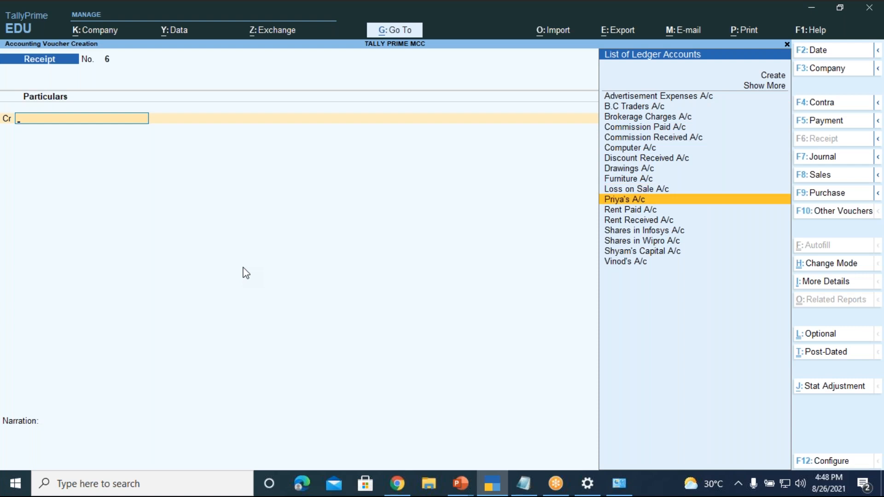
key("Return")
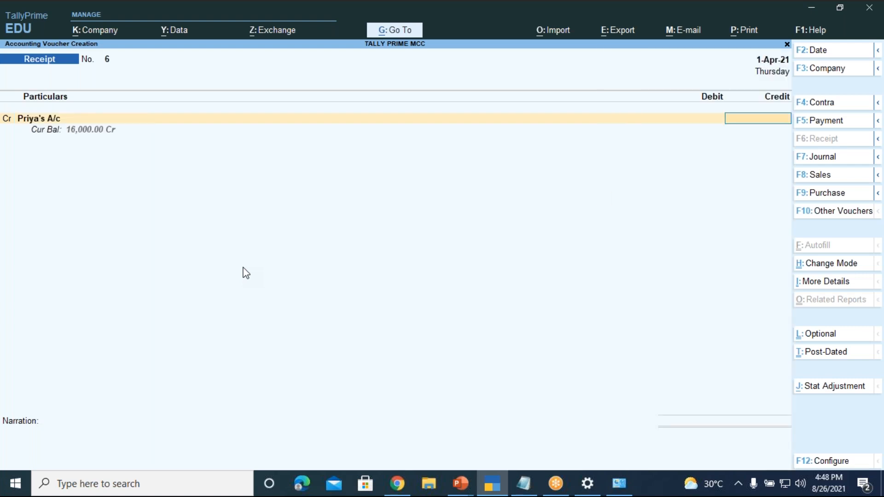
type("16000")
key("Return")
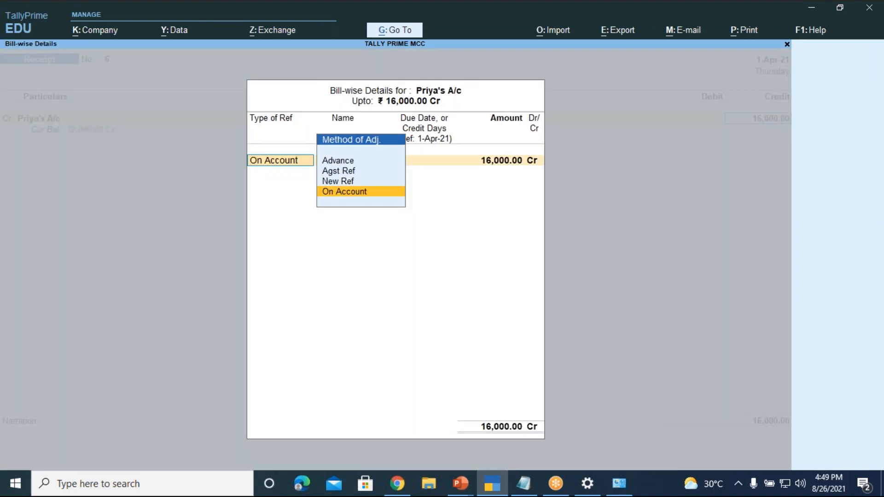
Allocate the 16,000 credit as On Account and choose Canara Bank A/c as the debit ledger
key("Return")
key("Return")
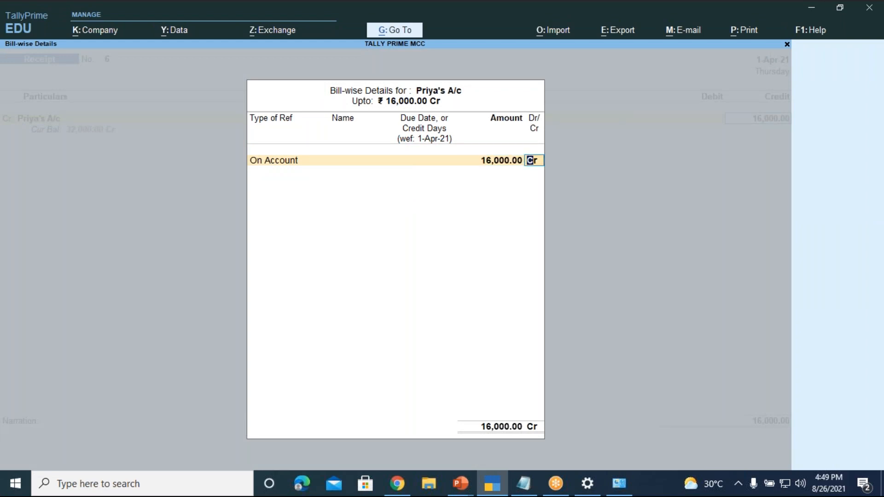
key("Return")
key("Return")
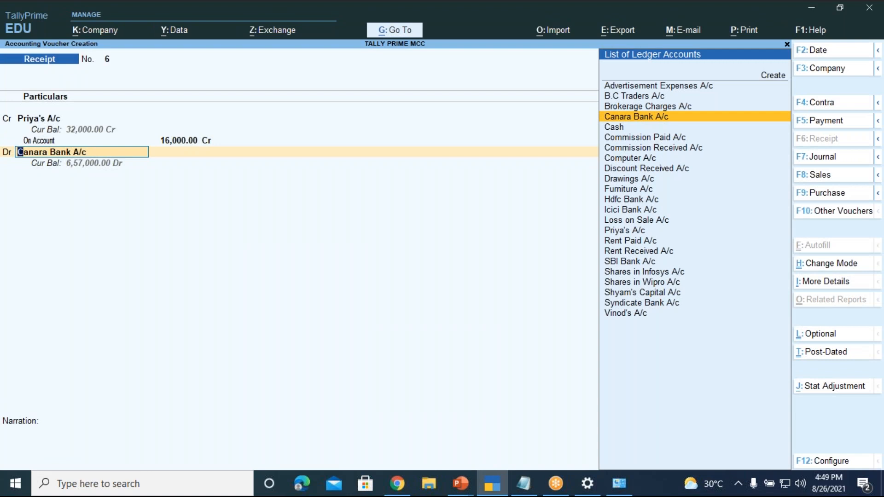
key("Return")
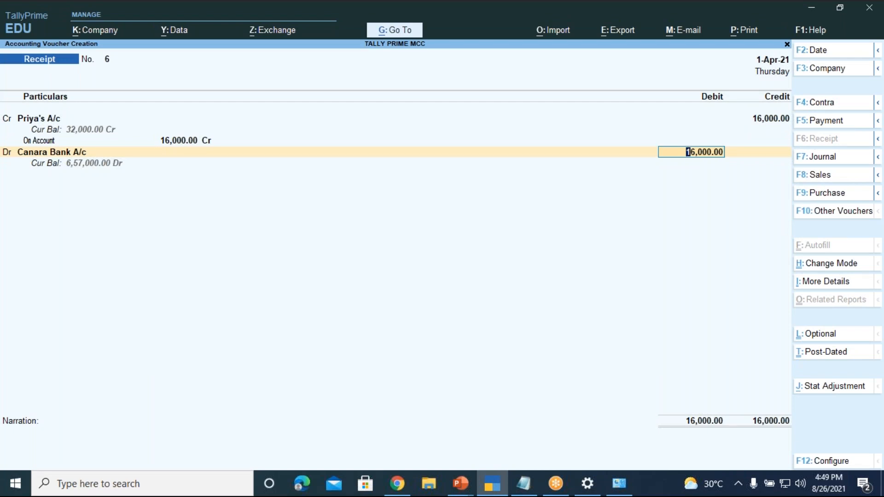
Set Show more configurations to Yes in the receipt voucher's configuration
key("F12")
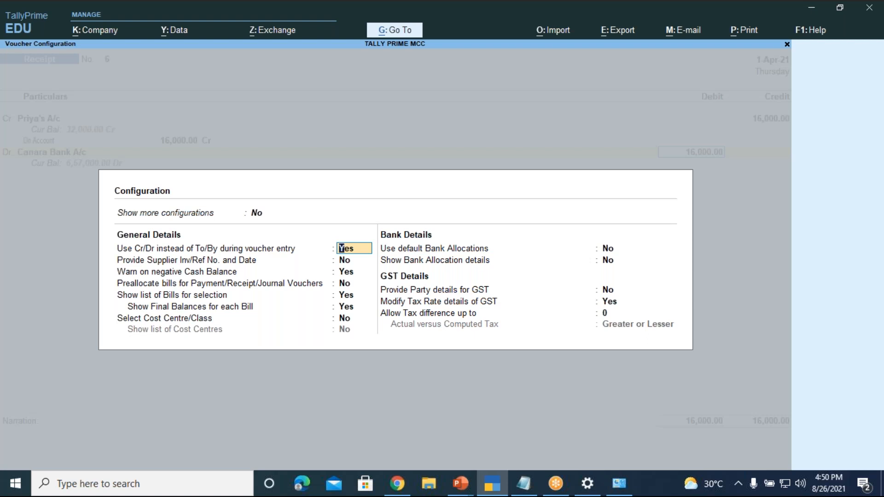
key("Up")
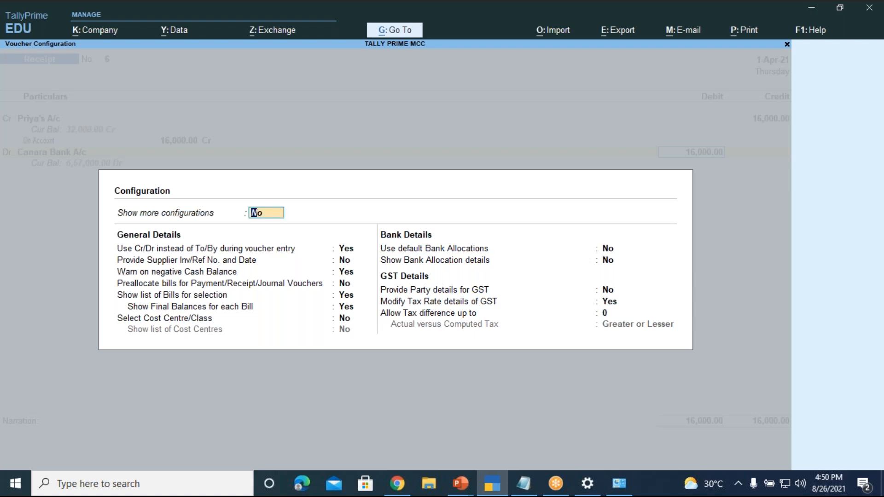
type("y")
key("Return")
Examine the general, bank and GST options in the voucher configuration, keeping them as they are, and return to the voucher
key("Down")
key("Down")
key("Down")
key("Down")
key("Down")
key("Down")
key("Down")
key("Down")
key("Down")
key("Down")
key("Down")
key("Down")
key("Down")
key("Down")
key("Down")
key("Down")
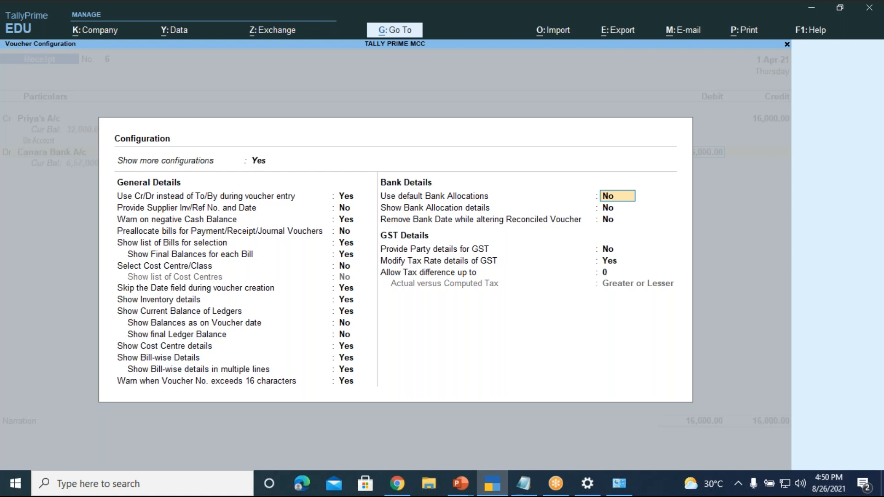
key("Return")
key("Return")
key("Return")
key("Return")
key("Return")
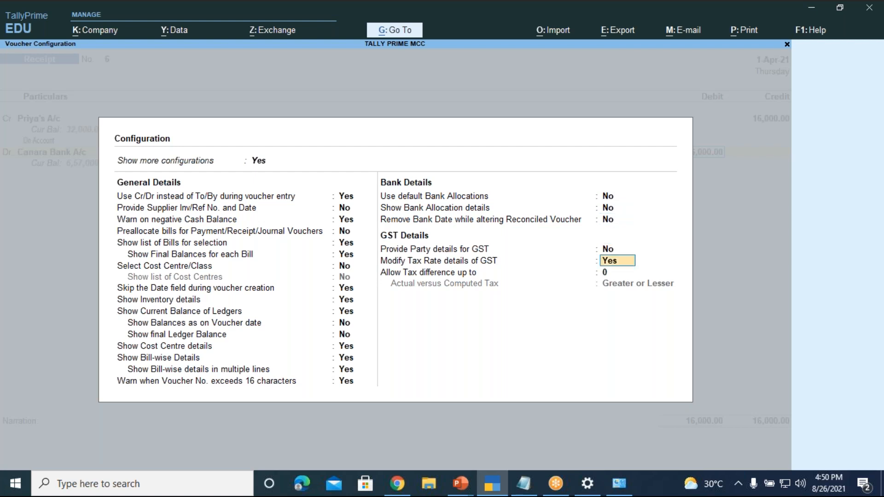
key("Return")
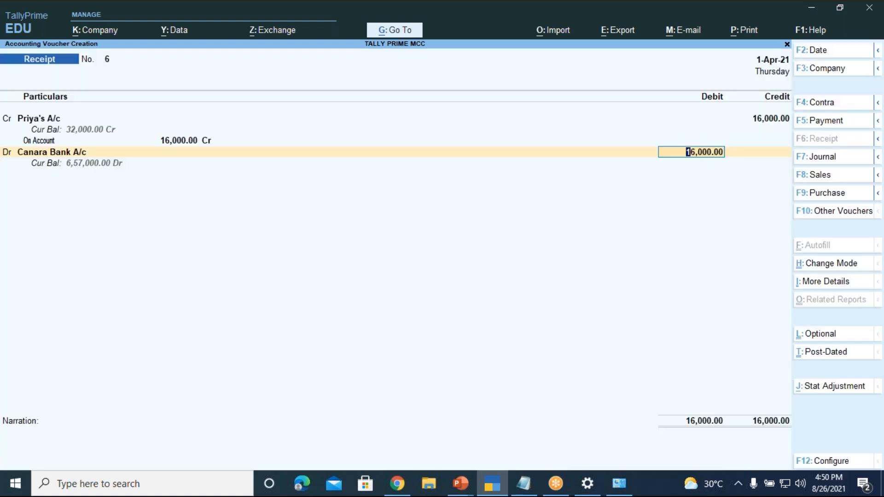
key("Return")
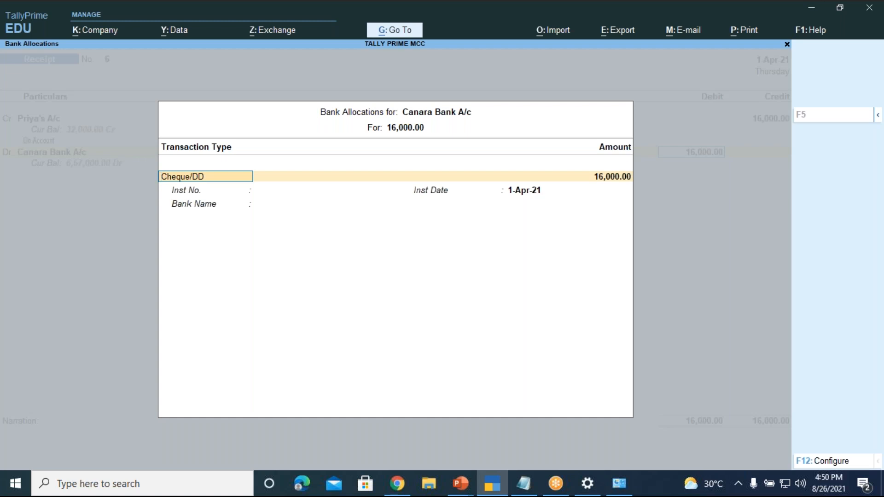
key("F12")
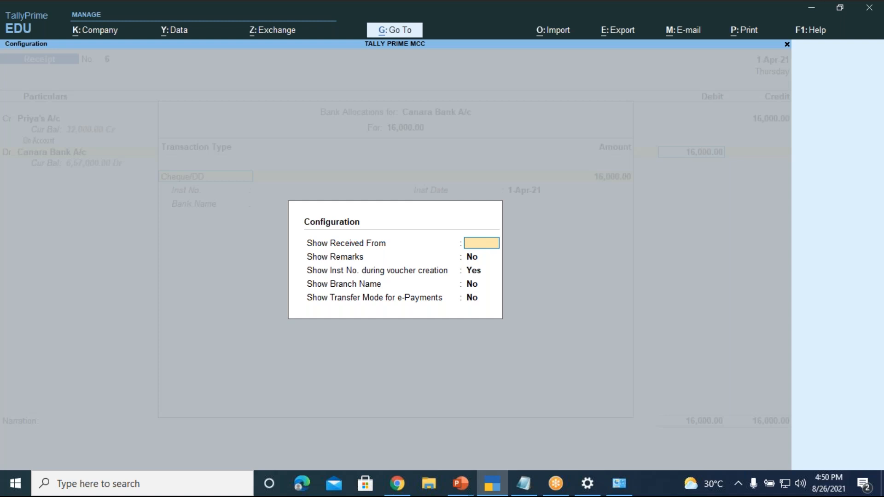
key("Escape")
key("Escape")
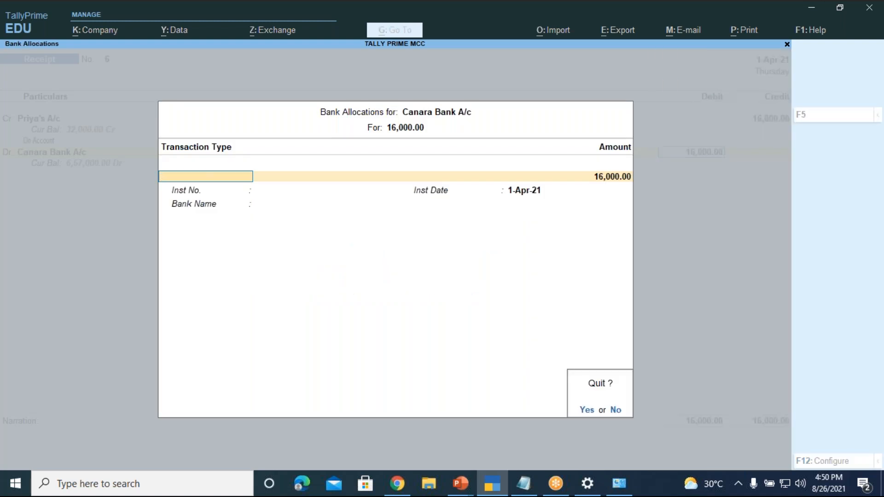
key("y")
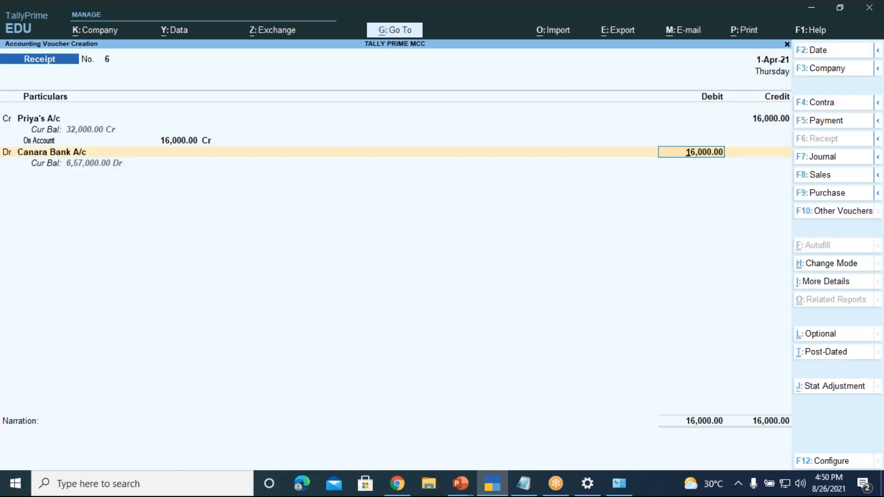
Debit Canara Bank A/c with 16,000, allocating it as Cheque/DD with instrument number 678543 and bank name "Sbi Bank"
key("Return")
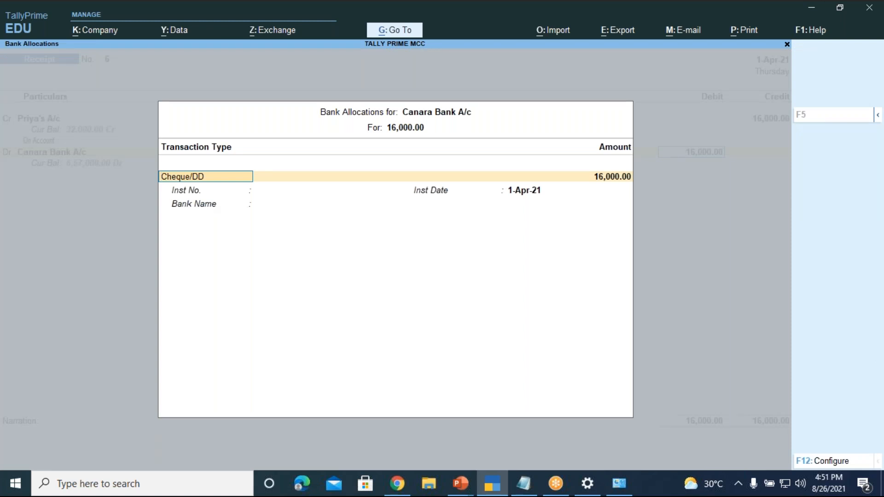
key("Return")
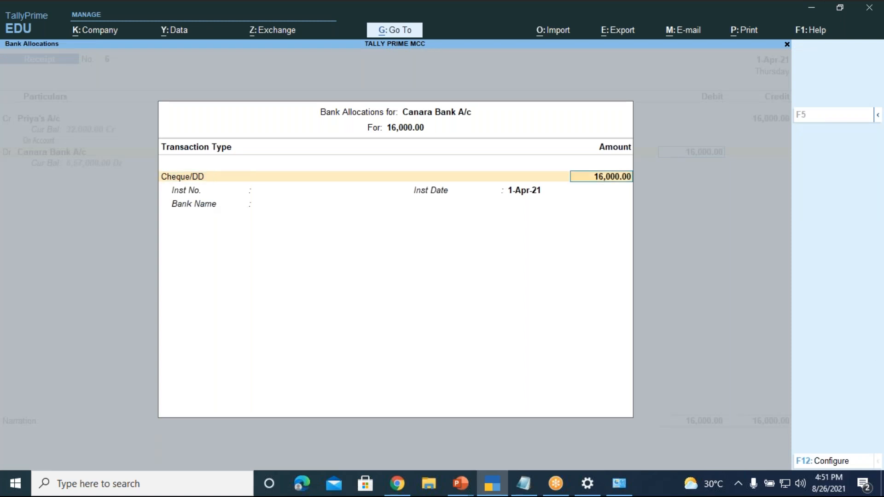
key("Return")
type("678543")
key("Return")
key("Return")
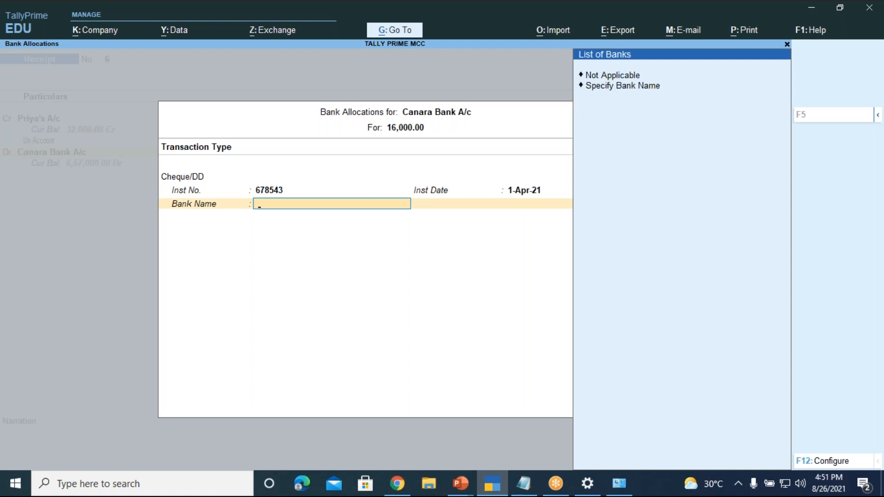
key("Down")
key("Return")
type("Sbi bank")
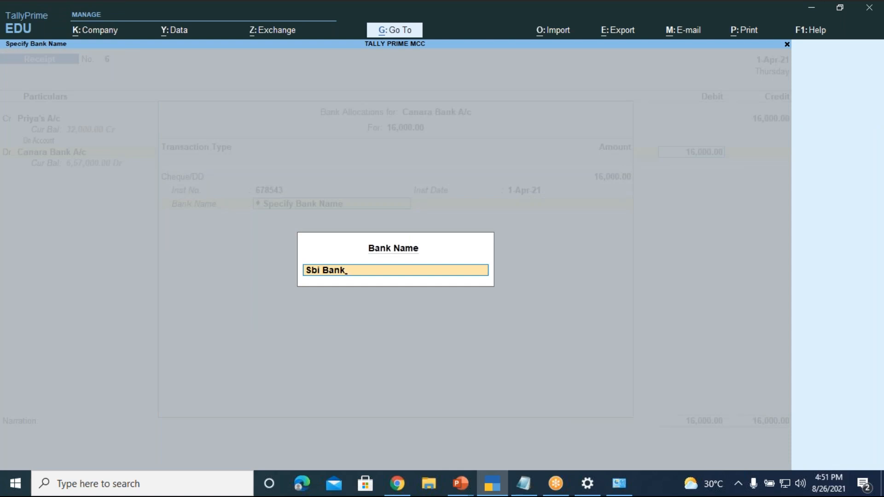
key("Return")
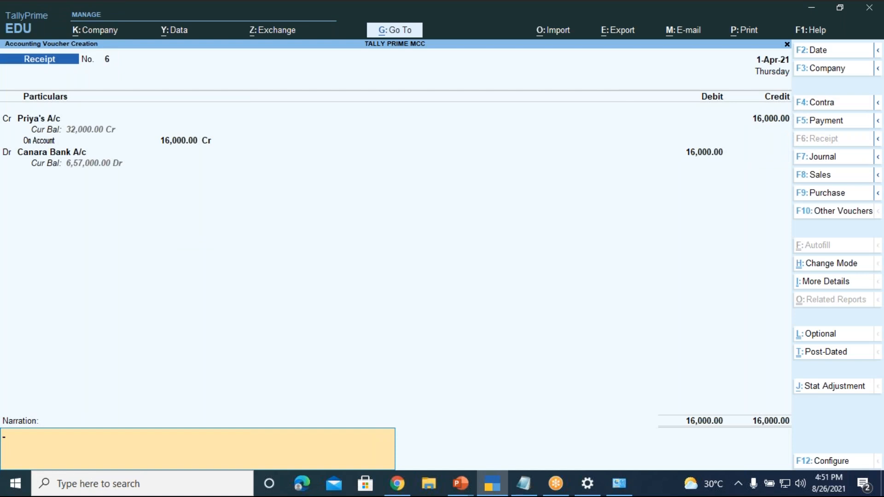
Enter a narration stating that payment was received from the payer by name, and save the receipt voucher
type("being payment received fro")
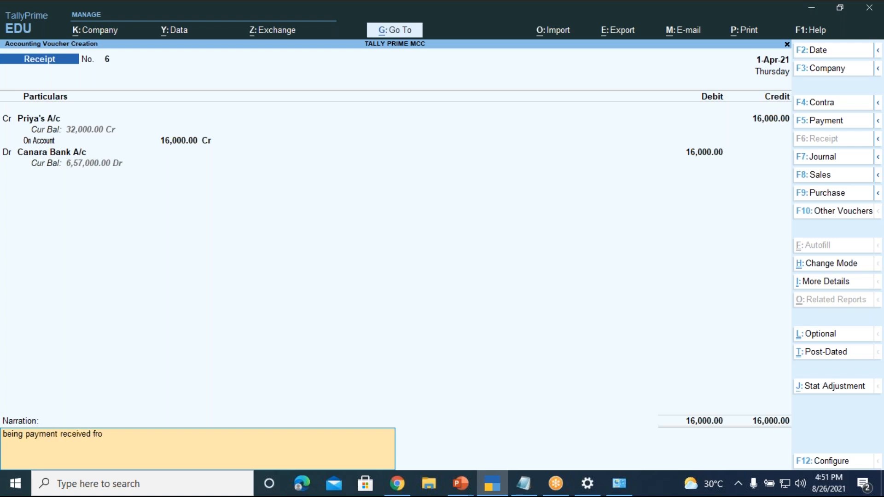
type("m priya")
key("Return")
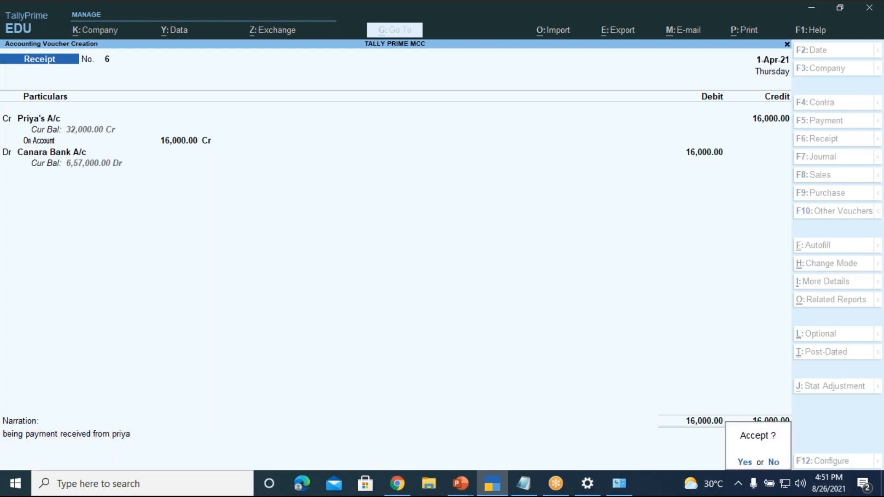
key("Return")
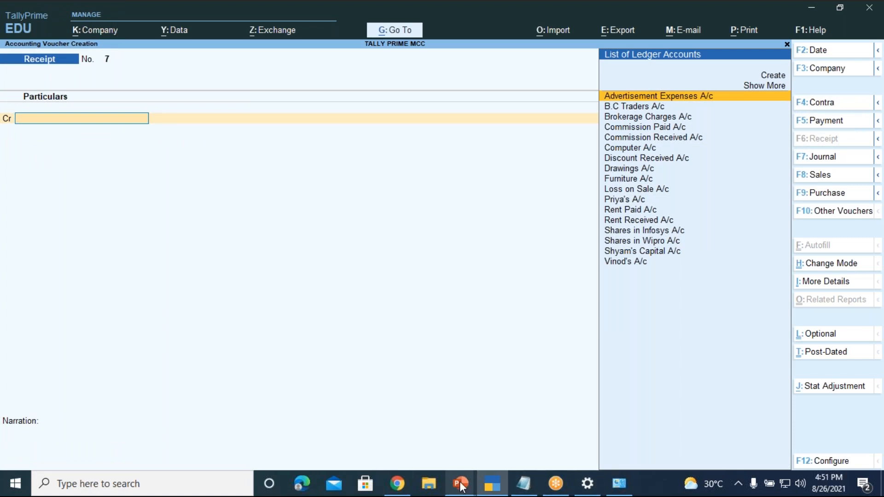
Switch to the Tally Prime-LEVEL 1.pptx presentation in PowerPoint, start the slide show and advance to the Journal Voucher slide
mouse_move(461, 485)
left_click(381, 438)
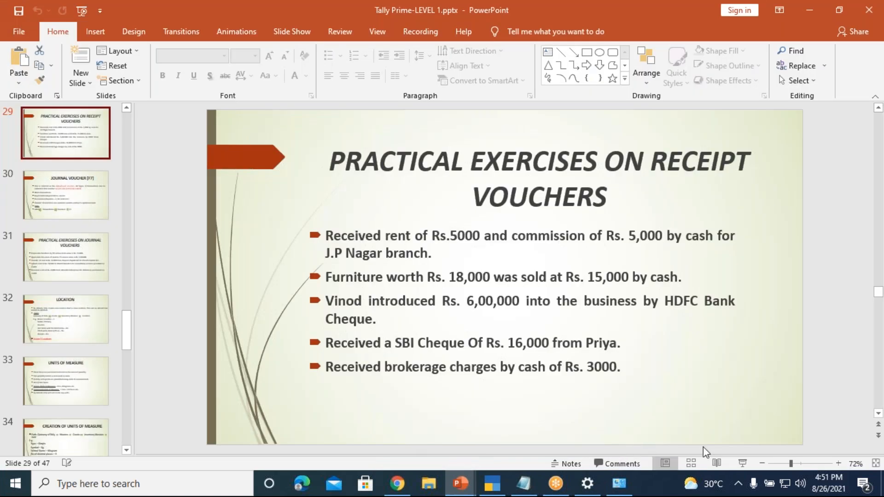
left_click(742, 463)
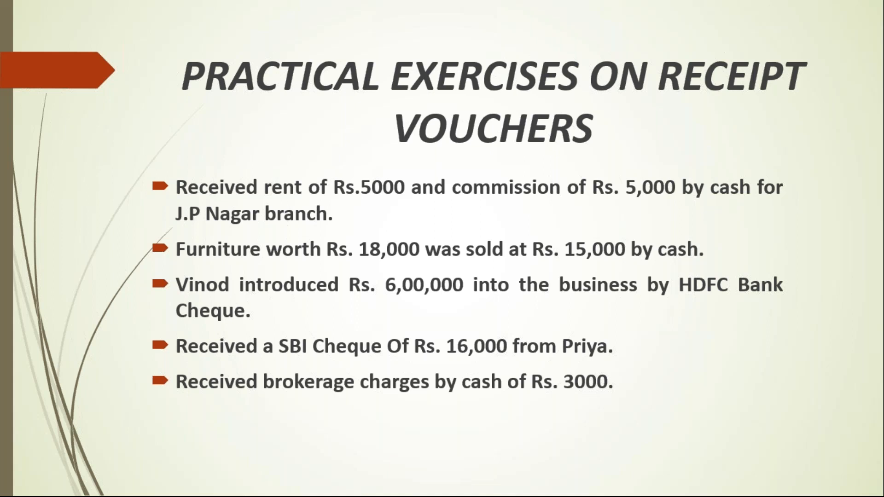
key("Right")
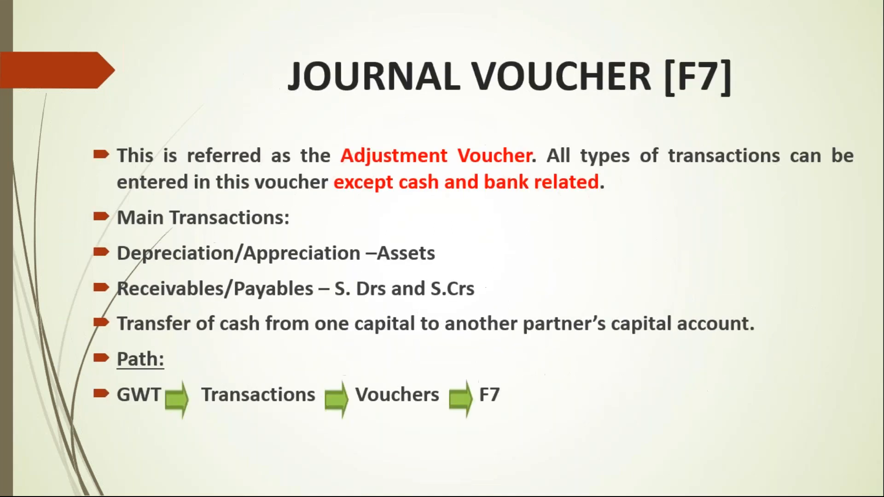
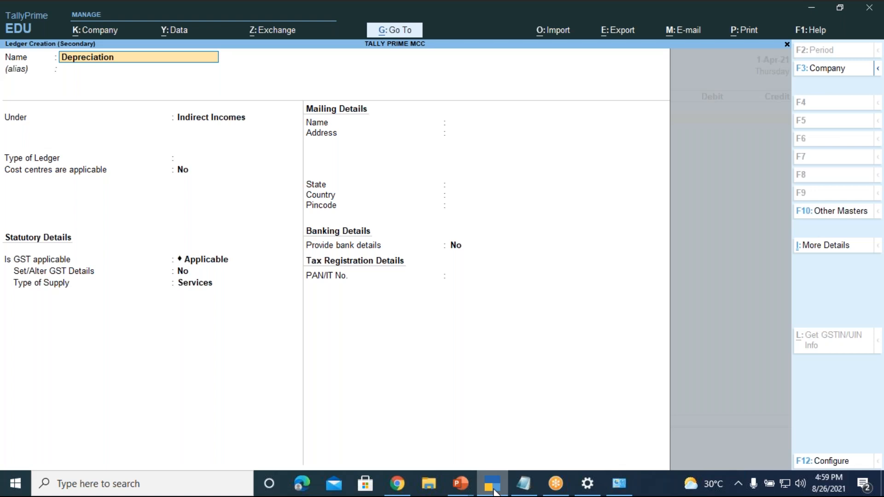
Complete the new ledger's name as "Depreciation A/c" and place it under Indirect Expenses
type("A/c")
key("Return")
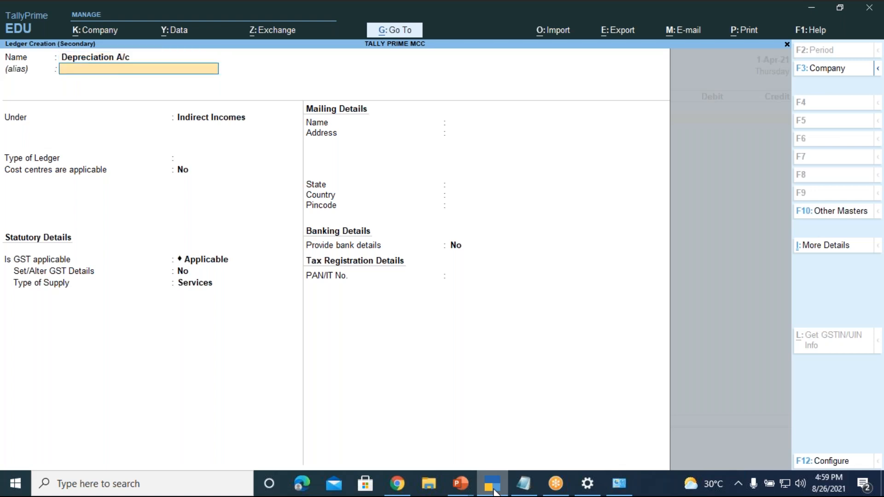
key("Return")
type("In")
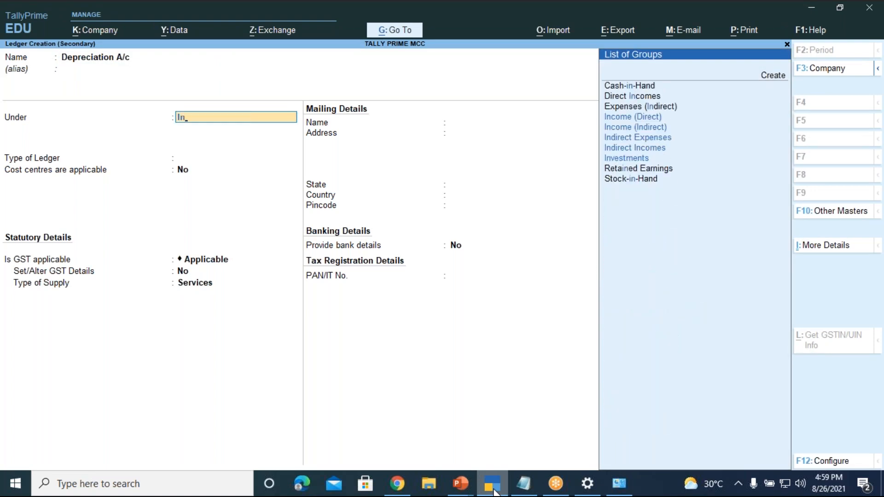
key("Down")
key("Down")
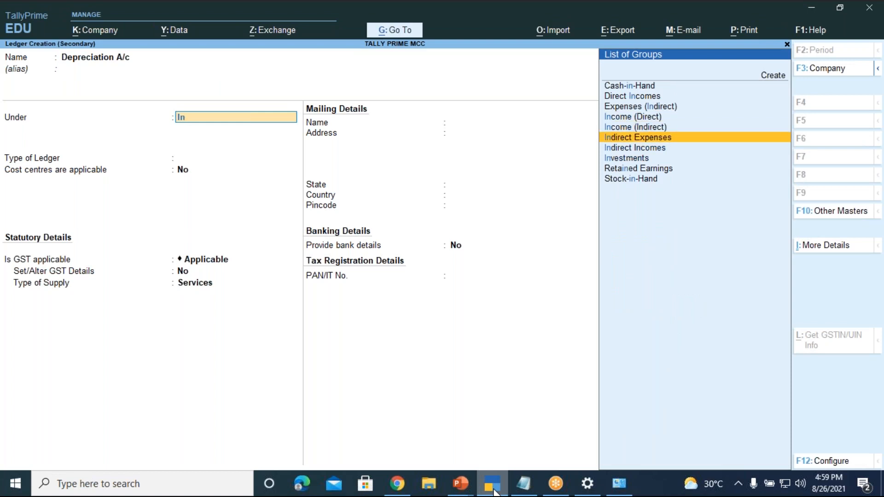
key("Return")
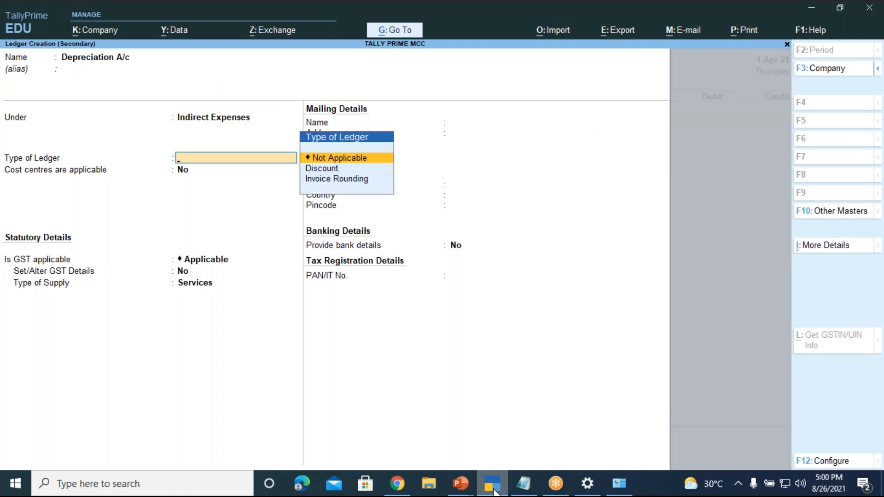
Set the ledger type and GST applicability of Depreciation A/c to Not Applicable, and save the ledger
key("Return")
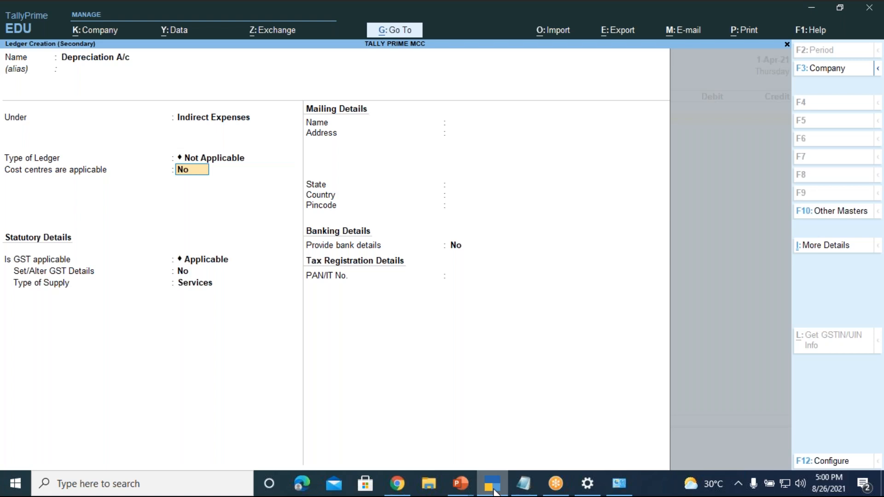
key("Return")
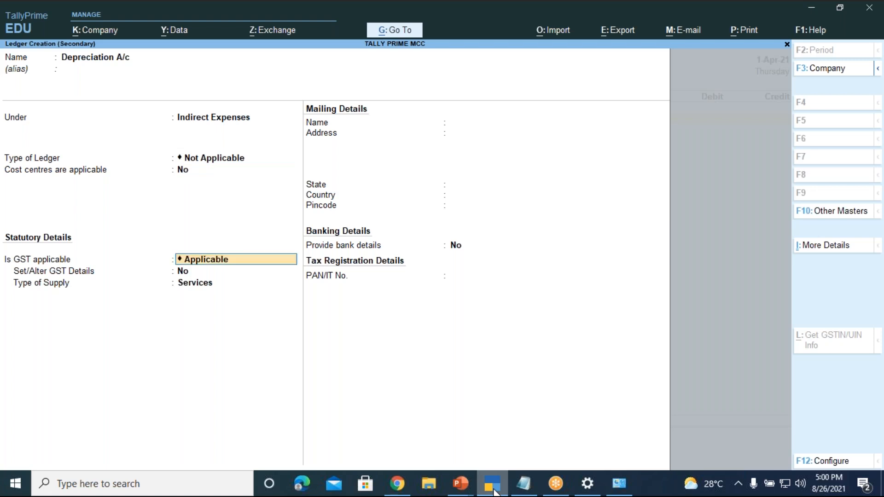
key("Down")
key("Down")
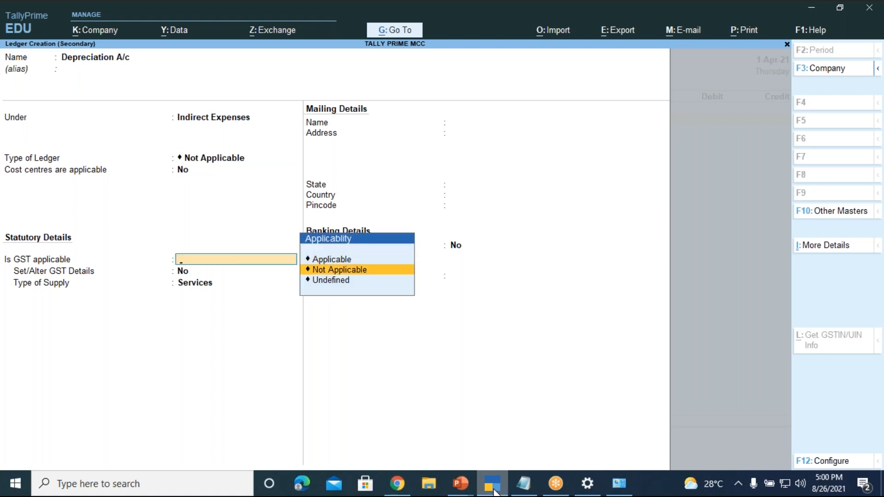
key("Return")
key("Return")
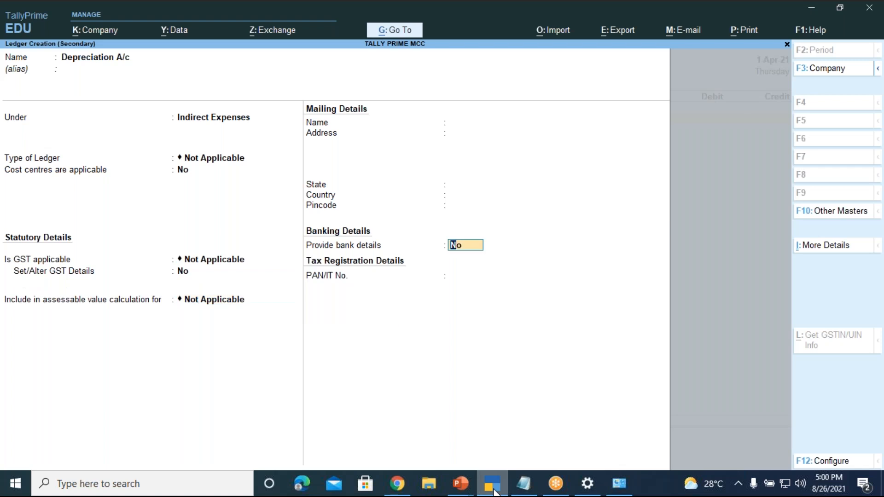
key("Return")
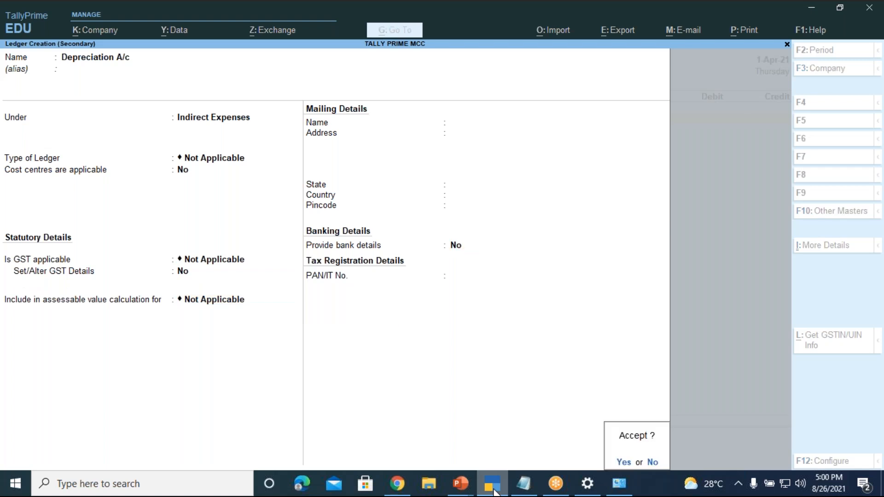
key("Return")
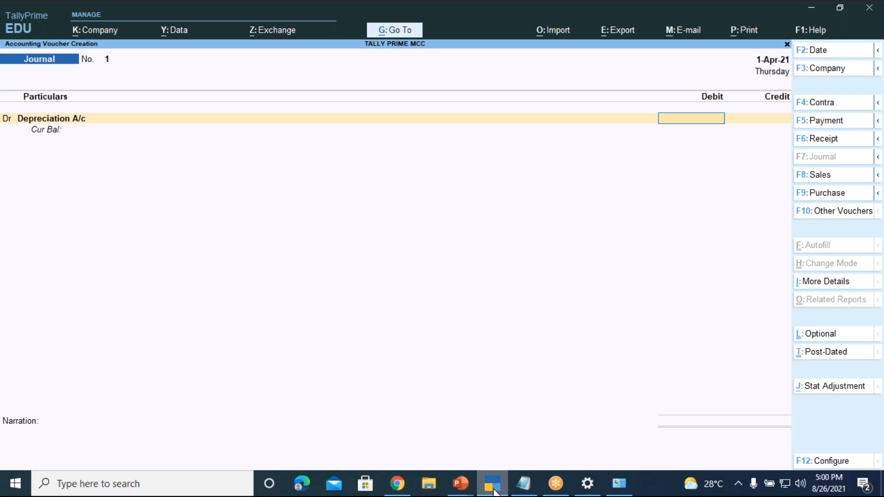
Calculate 15000*3% in the built-in calculator and enter 450 as the debit amount of Depreciation A/c
key("ctrl")
key("ctrl+n")
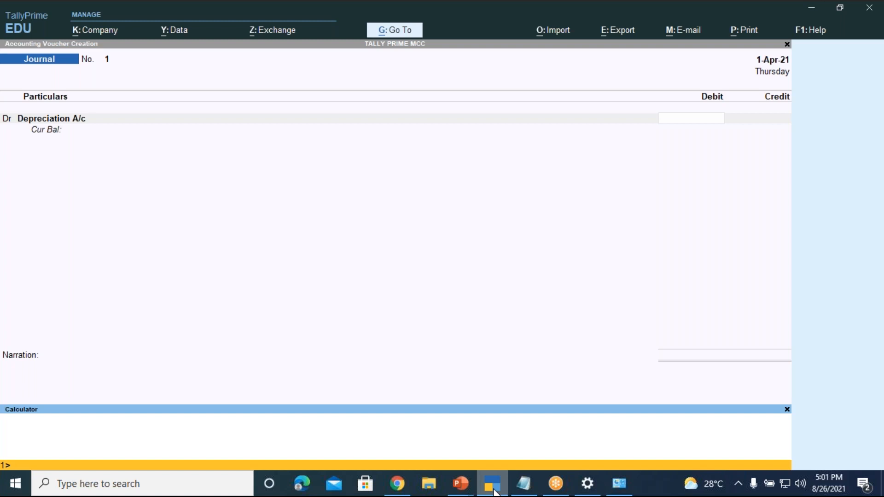
type("5000*")
type("3")
type("%")
key("Return")
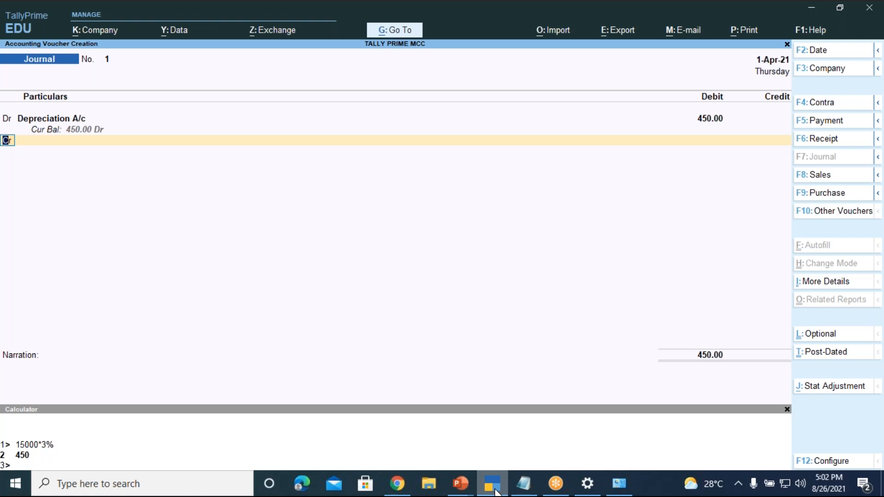
Credit Furniture A/c with 450.00 in the journal voucher
key("Return")
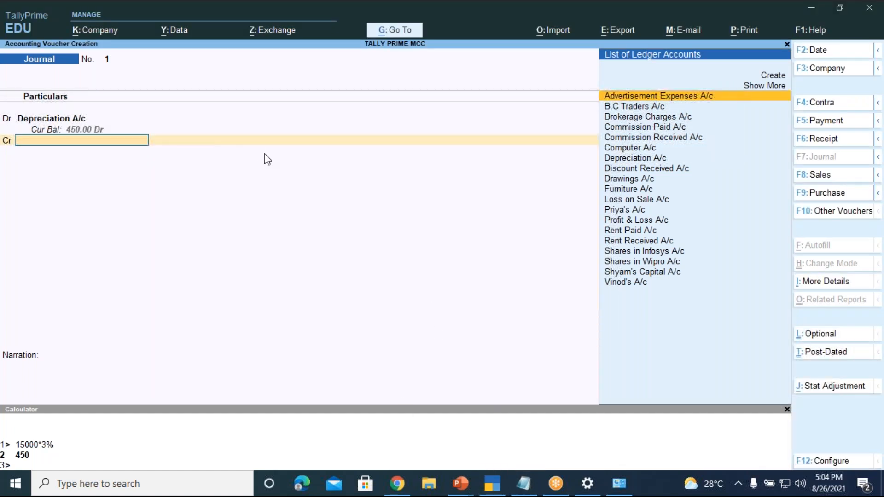
type("Fu")
key("Return")
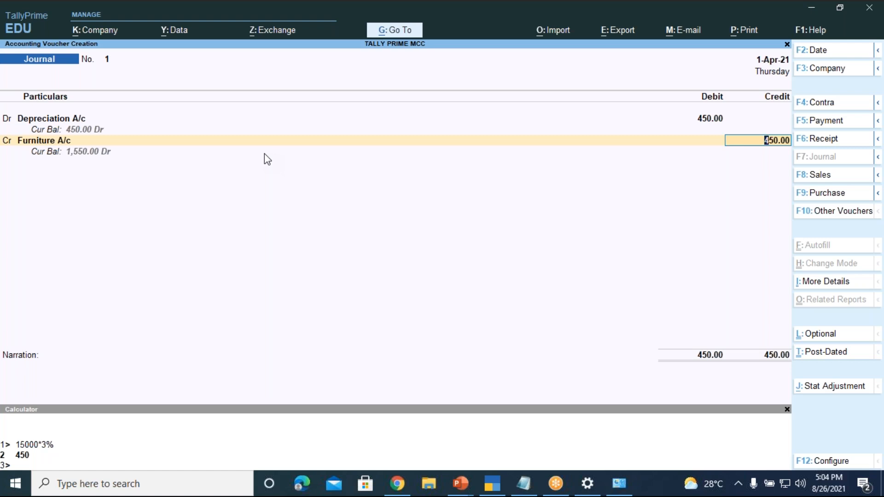
key("Return")
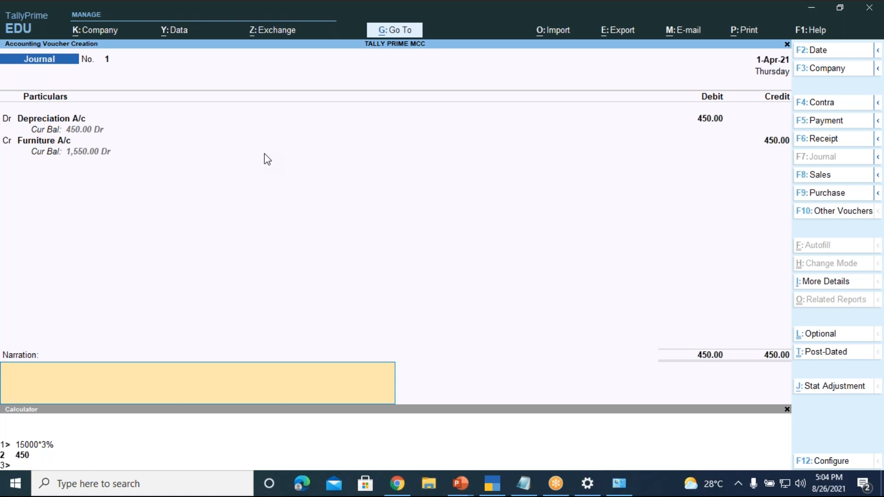
Enter the narration "being furniture value depreciated by 3%" and save the journal voucher
type("being furniture value dep")
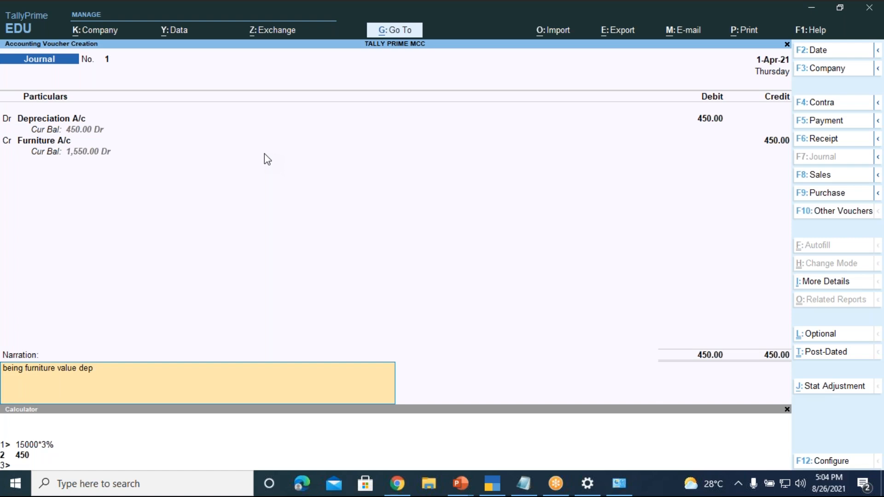
type("reciated by 3%")
key("Return")
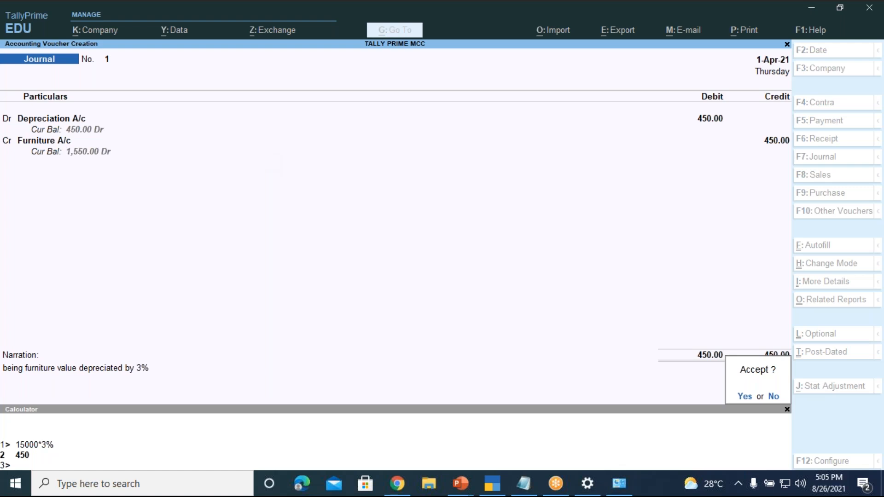
key("Return")
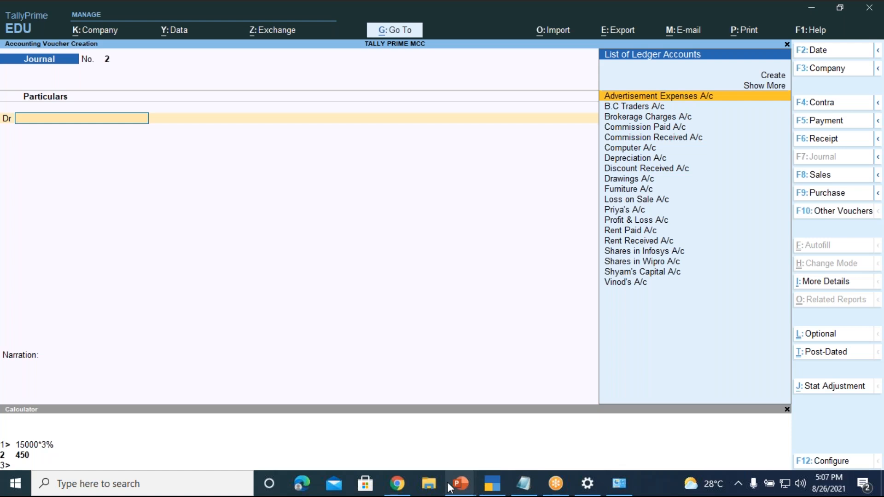
Switch to the Tally Prime-LEVEL 1.pptx presentation in PowerPoint and show the Practical Exercises on Journal Vouchers slide as a slide show
mouse_move(449, 487)
left_click(352, 429)
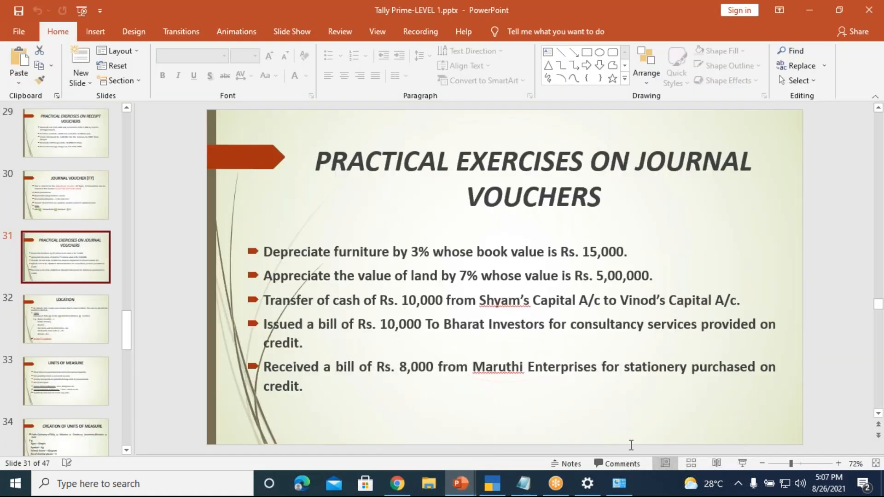
left_click(738, 463)
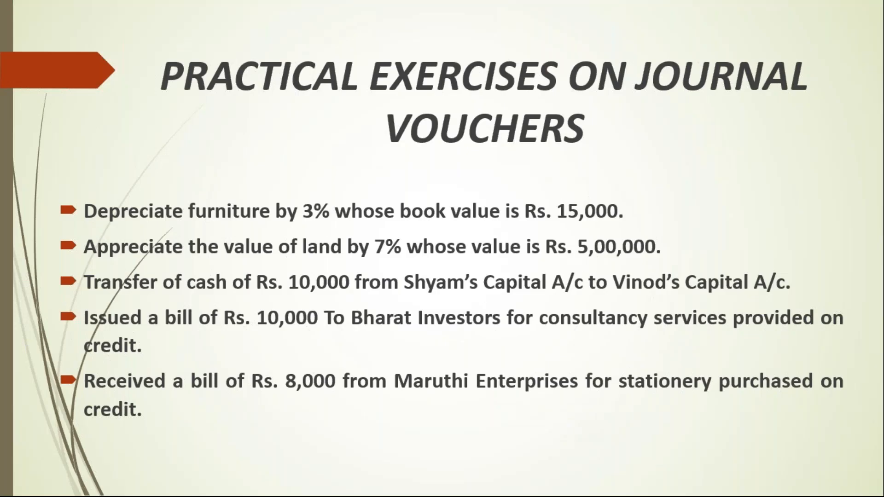
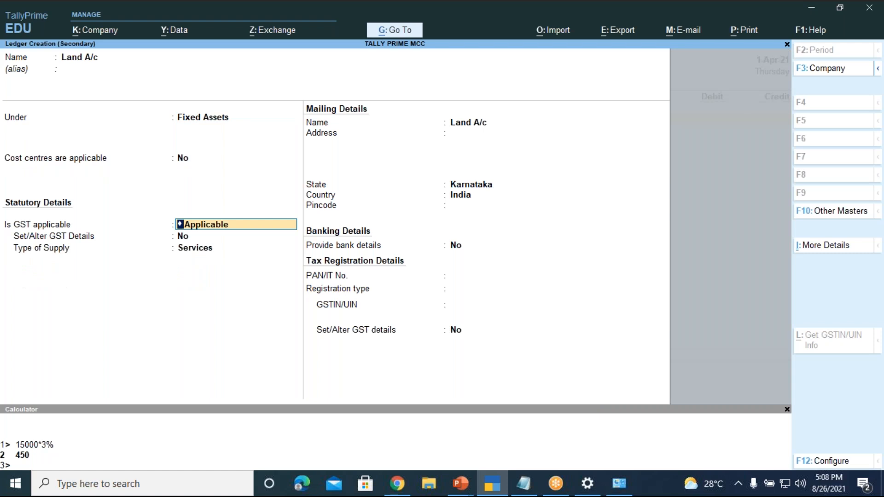
Set GST applicability of Land A/c to Not Applicable, keep the registration type Regular with GSTIN/UIN blank, and save the ledger
key("Down")
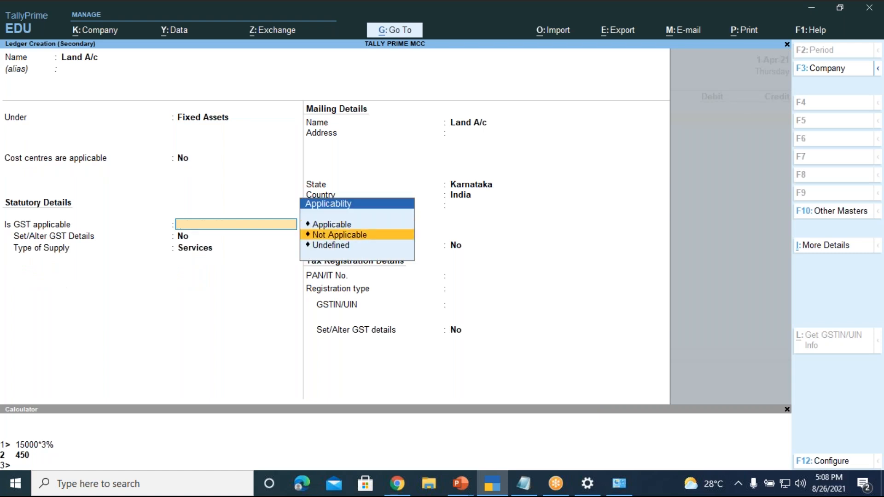
key("Return")
key("Return")
key("Return")
key("Return")
key("Return")
key("Return")
key("Return")
key("Return")
key("Return")
key("Return")
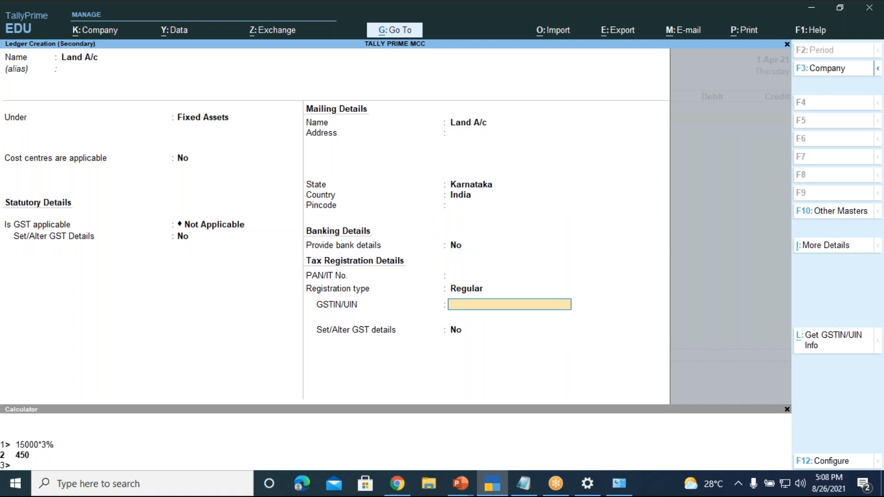
key("Return")
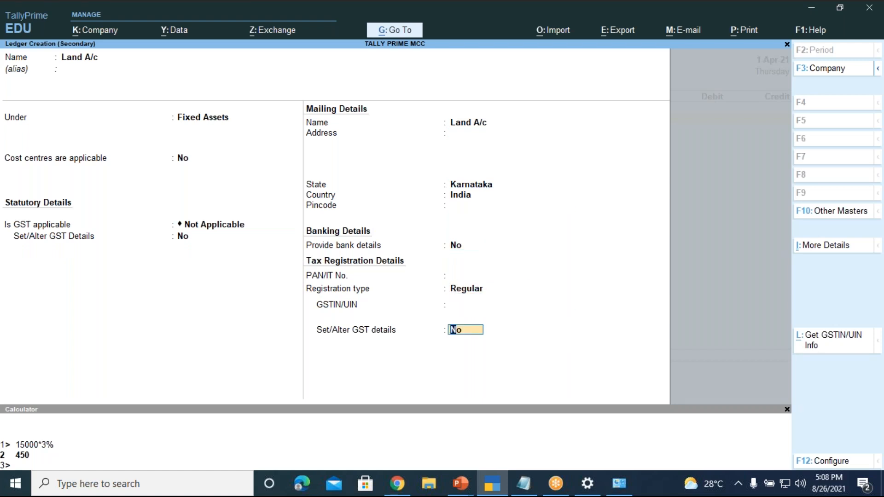
key("Return")
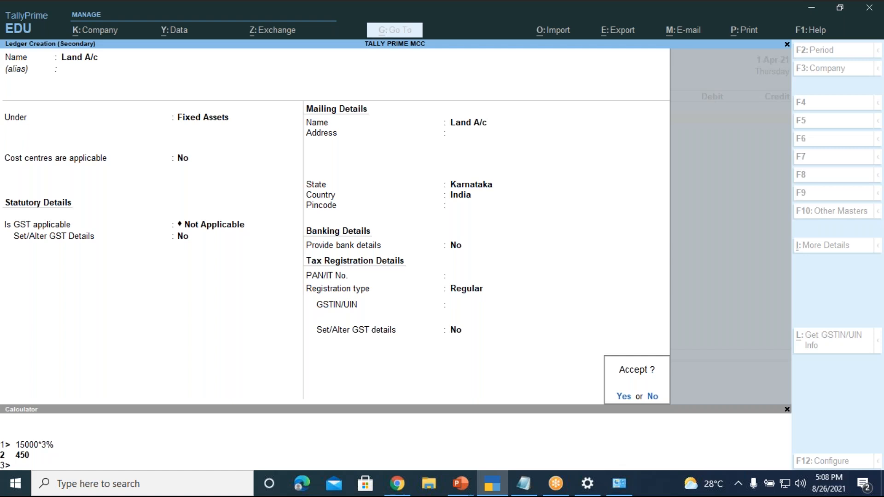
key("Return")
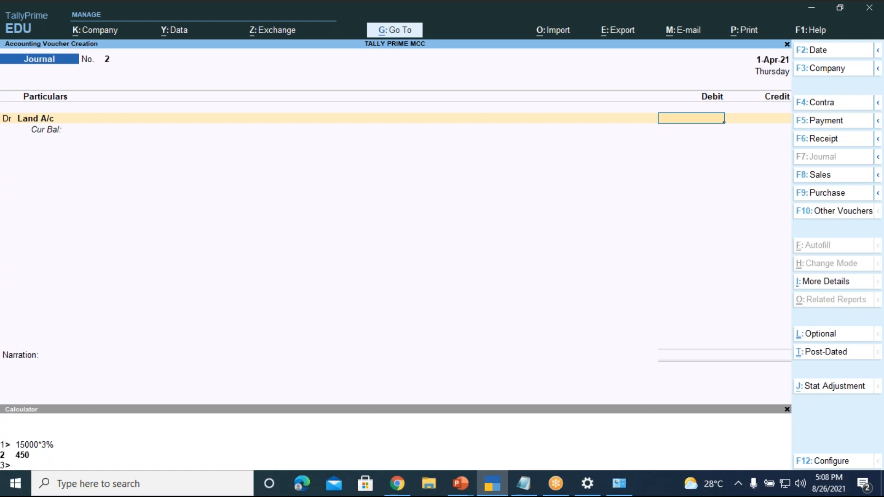
Calculate 500000*7% in the built-in calculator and enter 35,000 as the debit amount of Land A/c
key("alt")
key("ctrl+n")
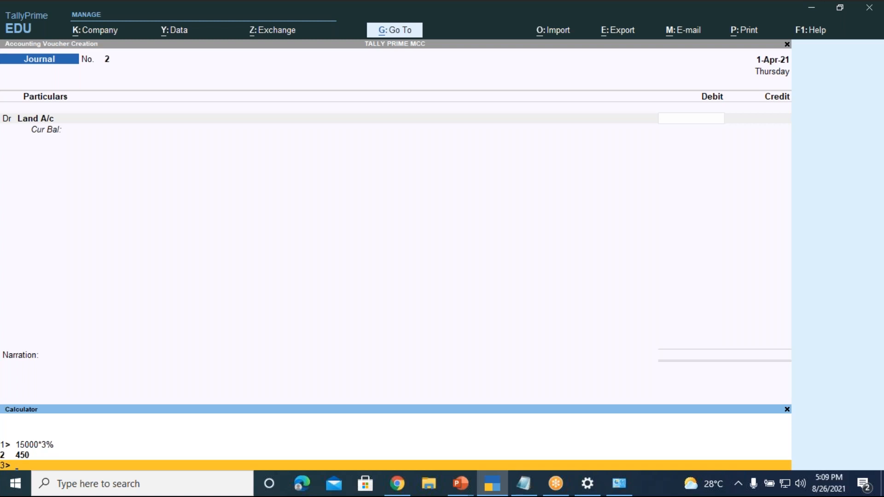
type("500000")
type("*7%")
key("Return")
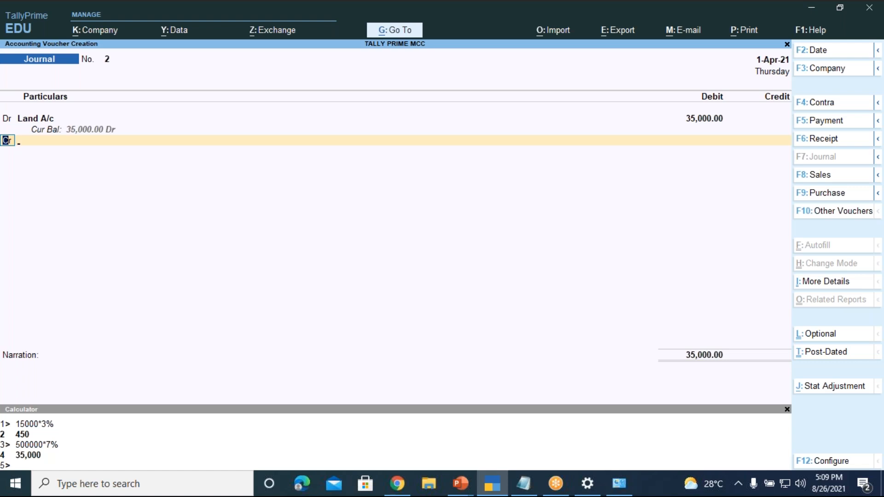
Create a new ledger for the credit line named "Appreciation A/c" and place it under Indirect Incomes
key("Return")
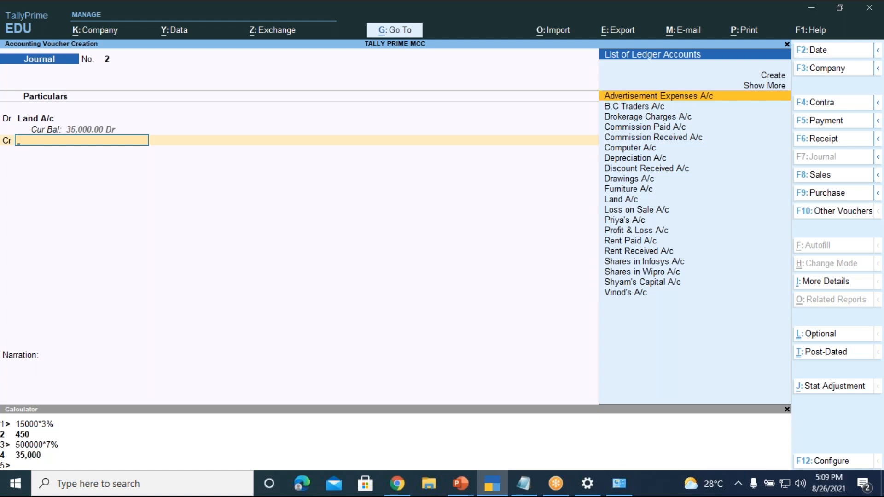
key("Up")
key("Up")
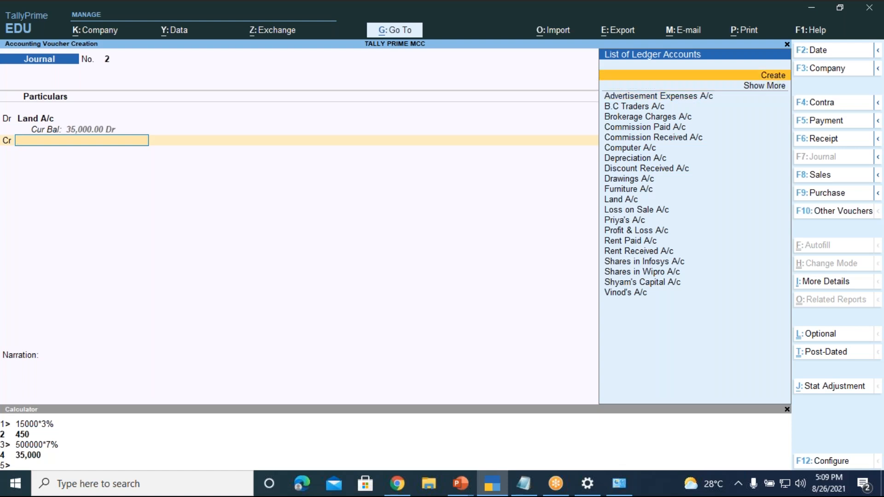
key("Return")
type("Apprec")
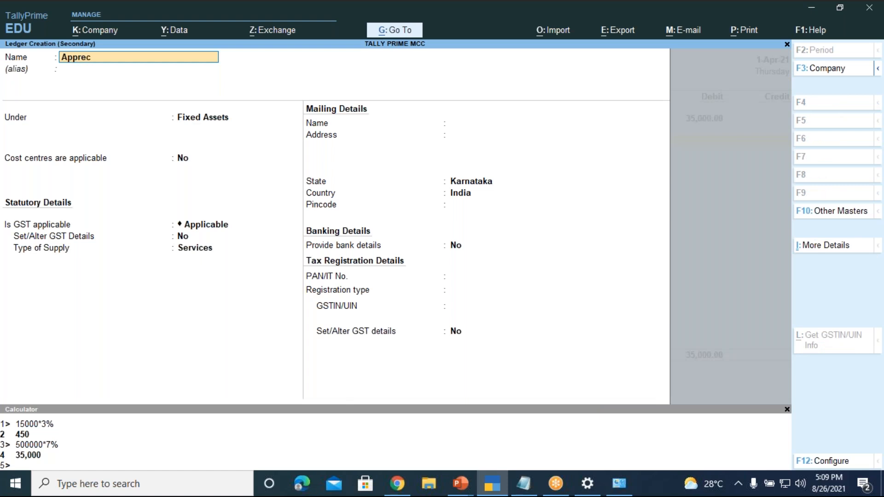
type("iation A/c")
key("Return")
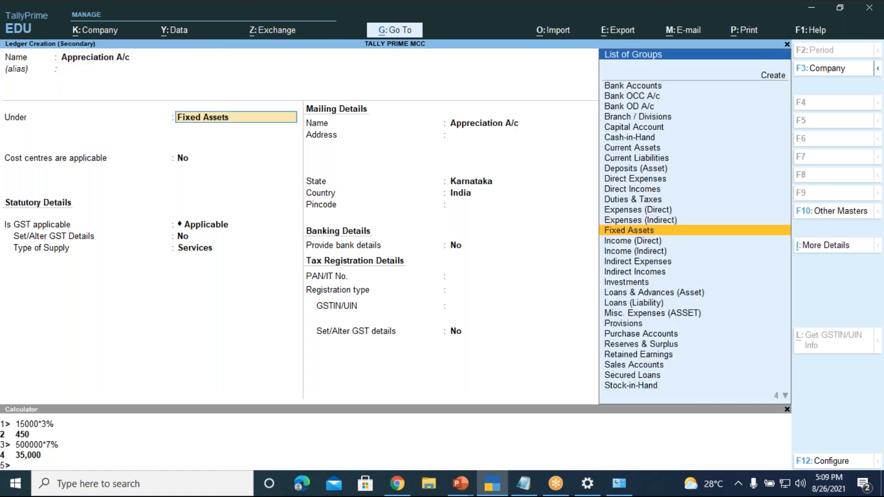
type("Ind")
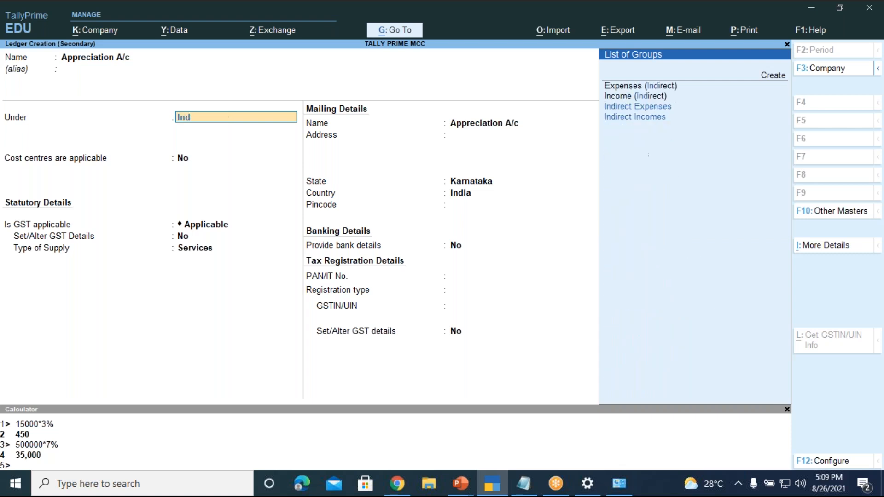
key("Down")
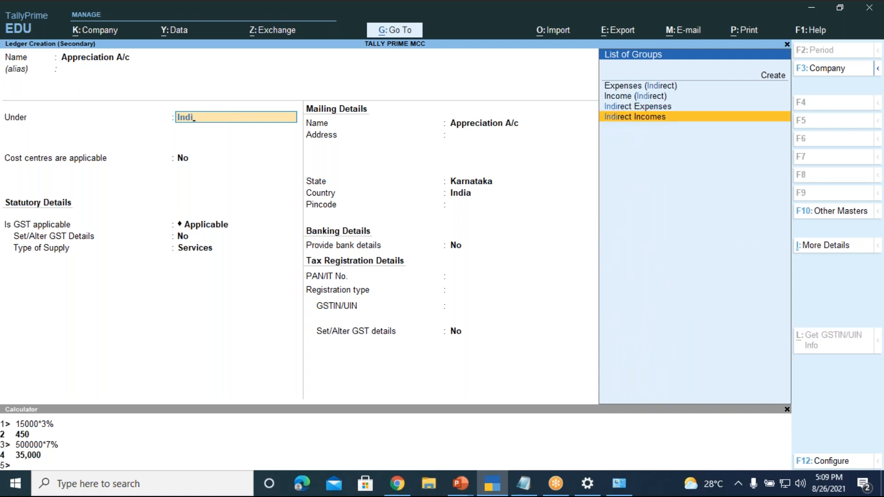
key("Return")
Set the ledger type and GST applicability of Appreciation A/c to Not Applicable, and save the ledger
key("Return")
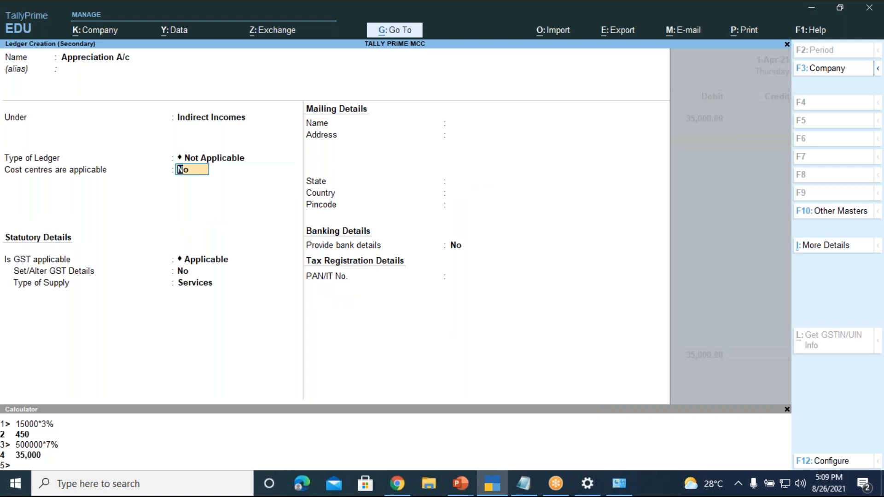
key("Return")
key("Down")
key("Down")
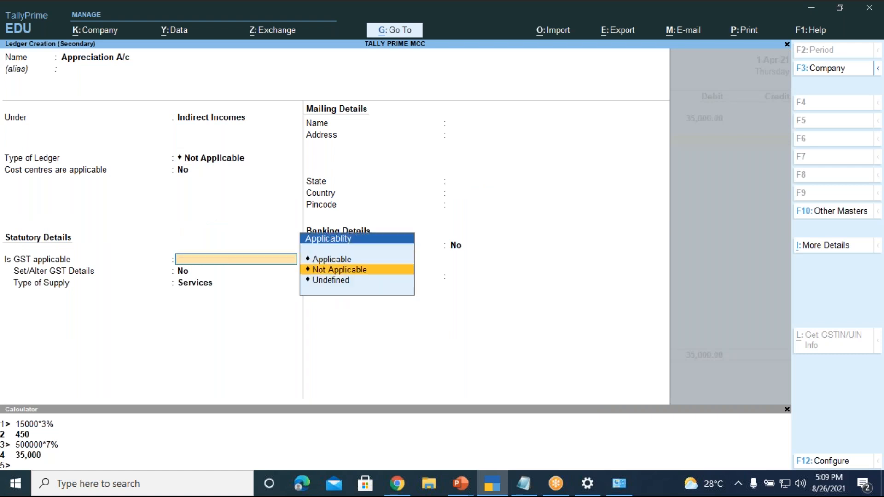
key("Return")
key("Return")
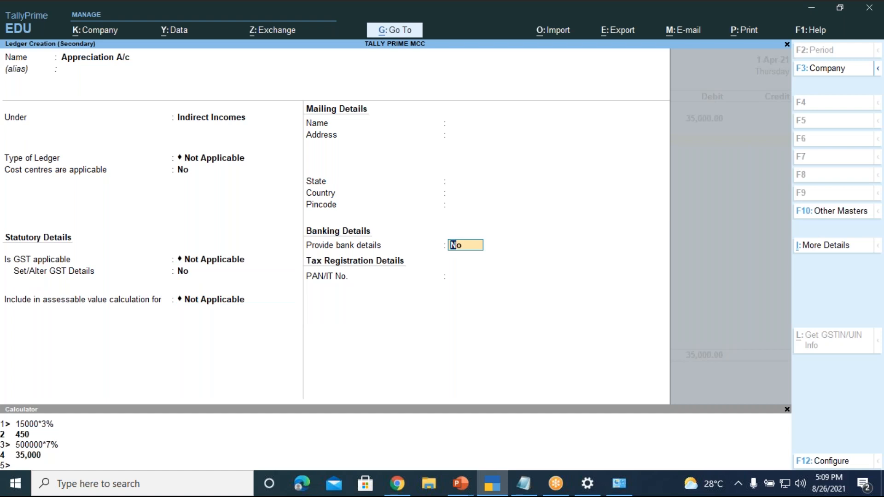
key("Return")
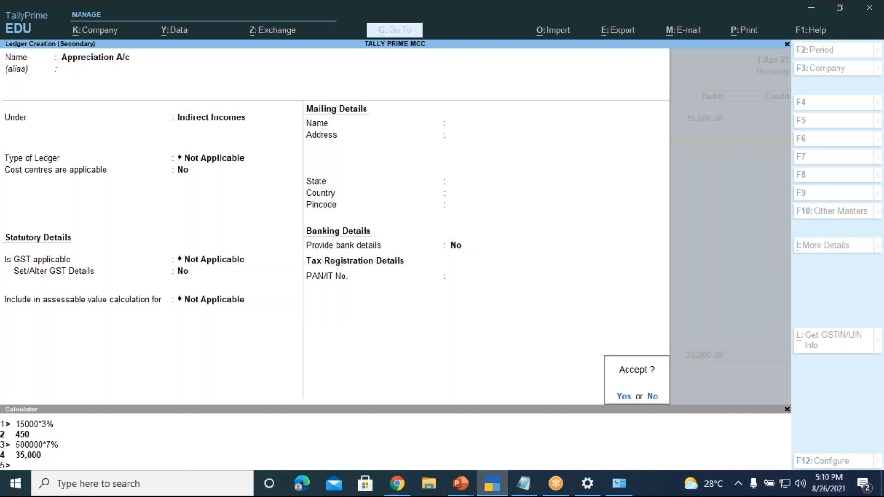
key("Return")
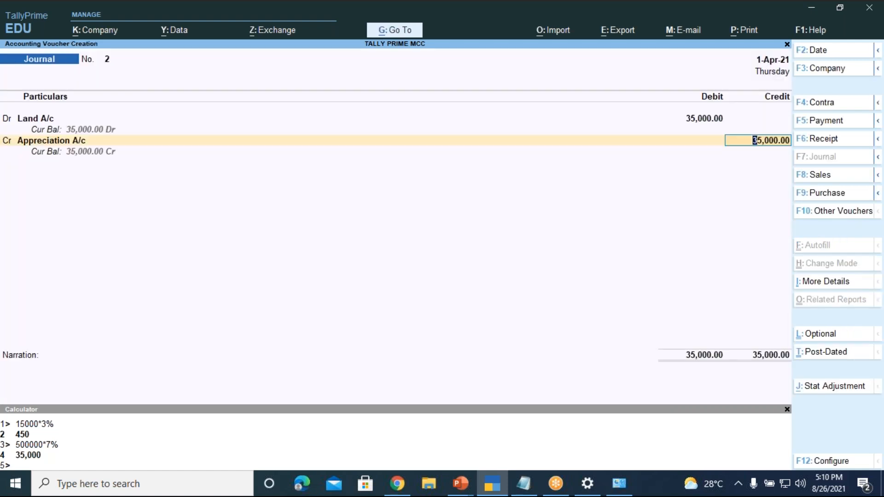
Accept the 35,000.00 credit, enter the narration "being land value appreciated by 7%", and save the journal voucher
key("Return")
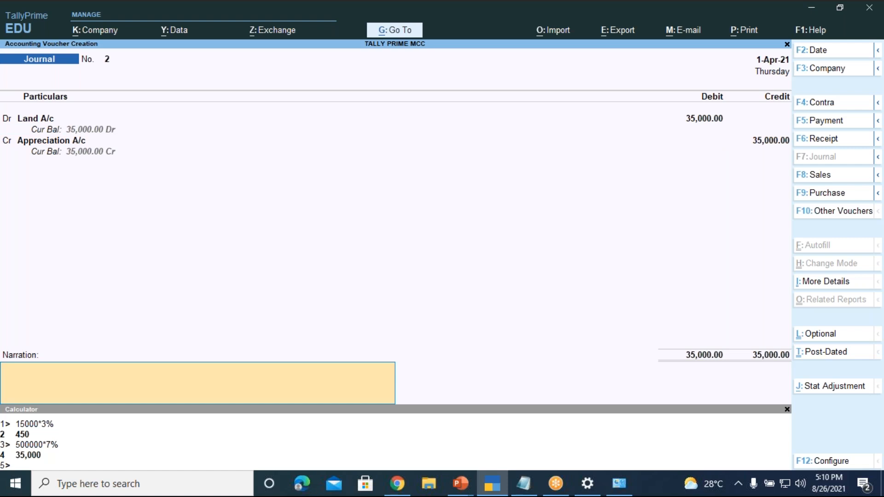
type("being")
type("land value appreciated")
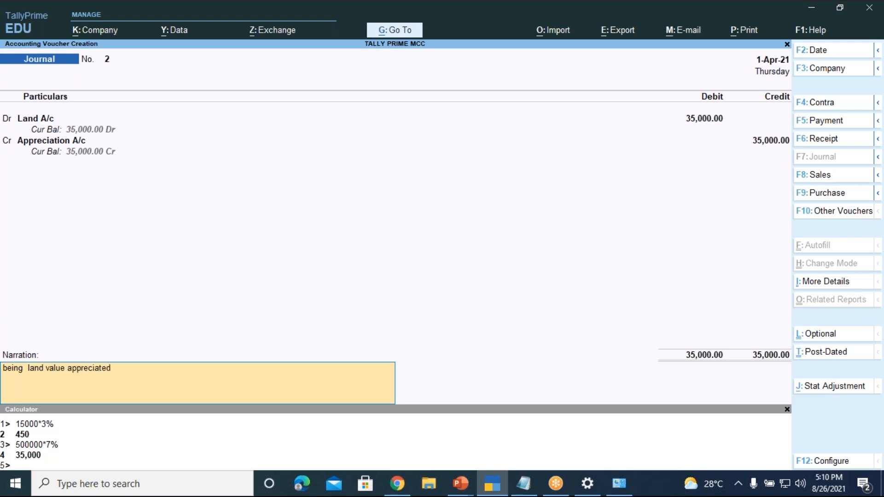
type(" by 75")
key("BackSpace")
type("%")
key("Return")
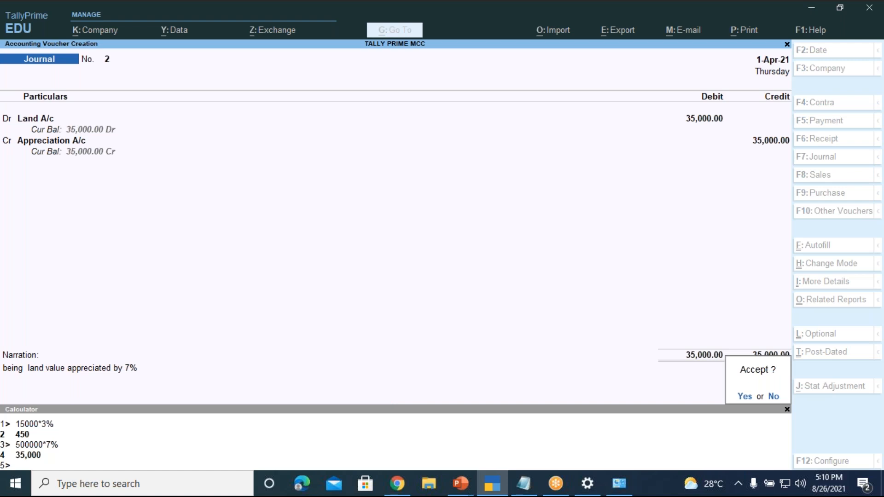
key("y")
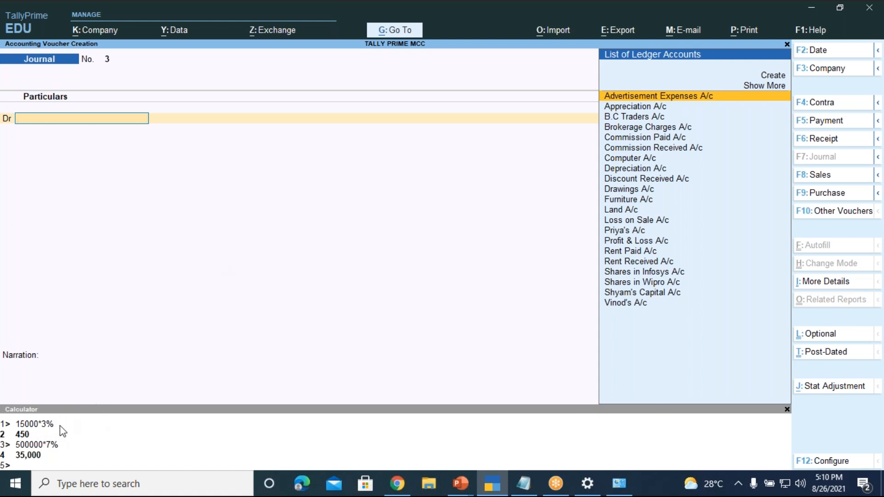
Close the calculator pane below the new journal voucher
left_click(122, 441)
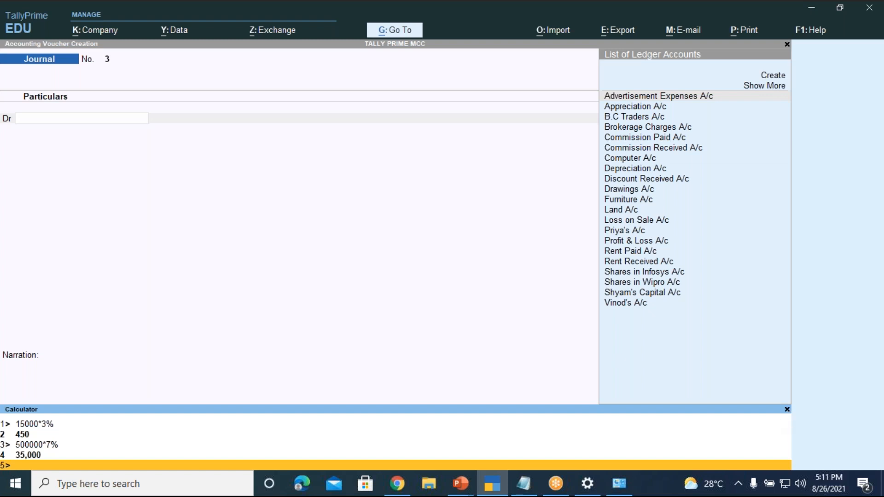
left_click(788, 413)
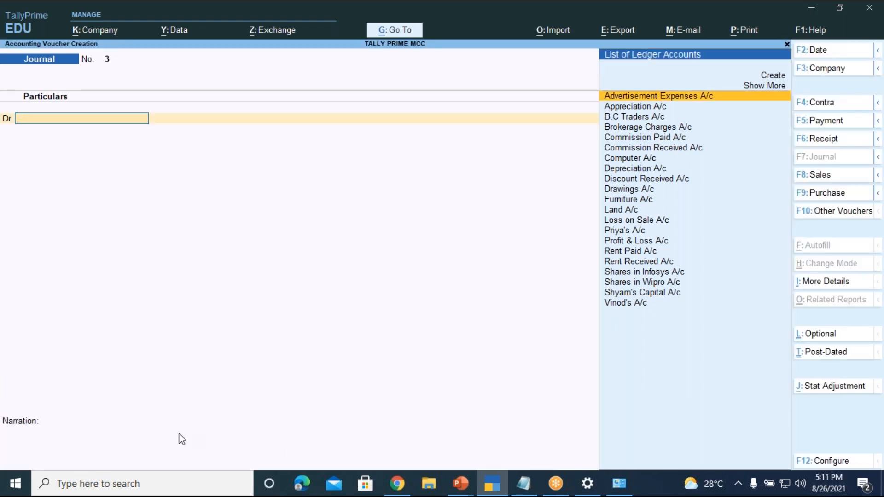
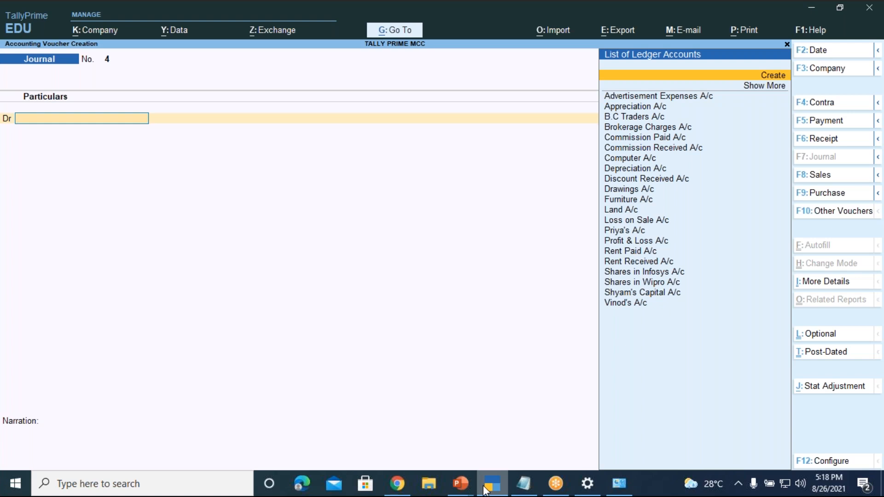
Create a new ledger for the debit line named "Bharat Investors A/c" and place it under Sundry Debtors
key("alt+c")
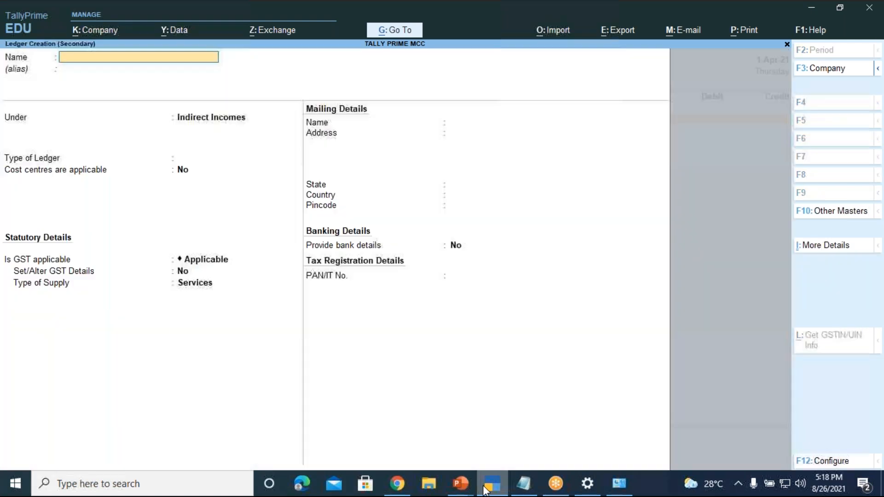
type("Bharat investo")
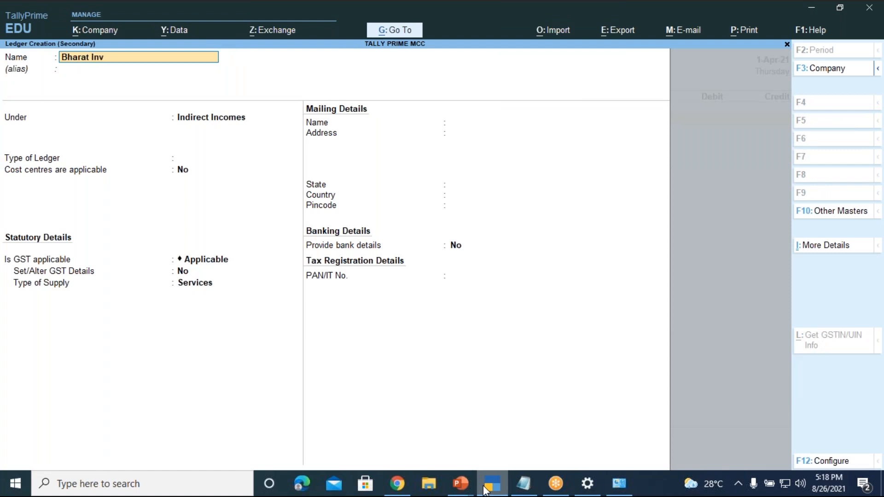
type("rs A/c")
key("Return")
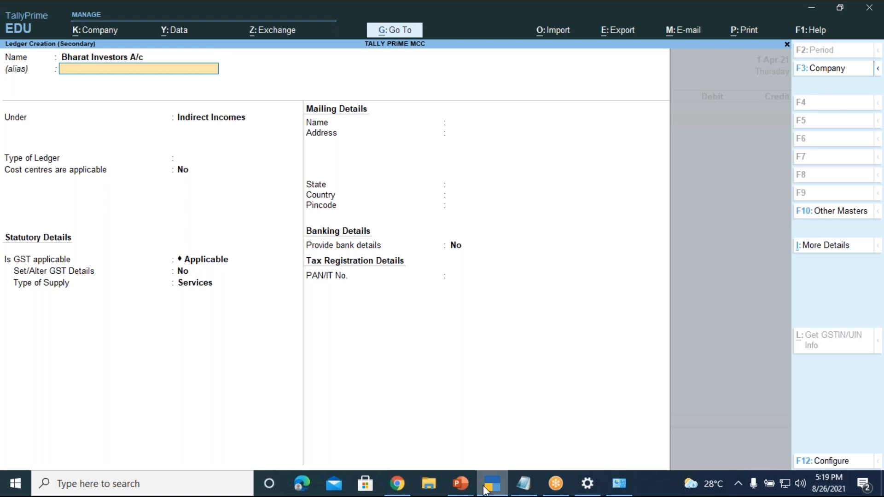
key("Return")
type("Sundr")
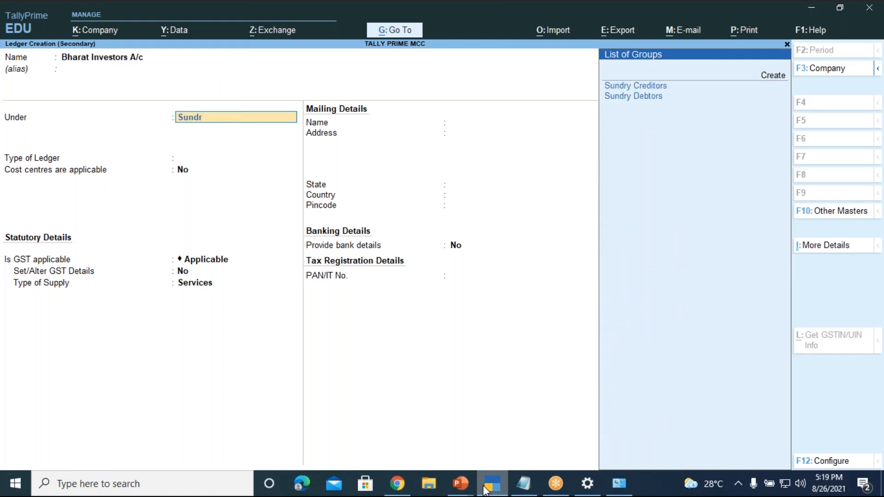
key("Down")
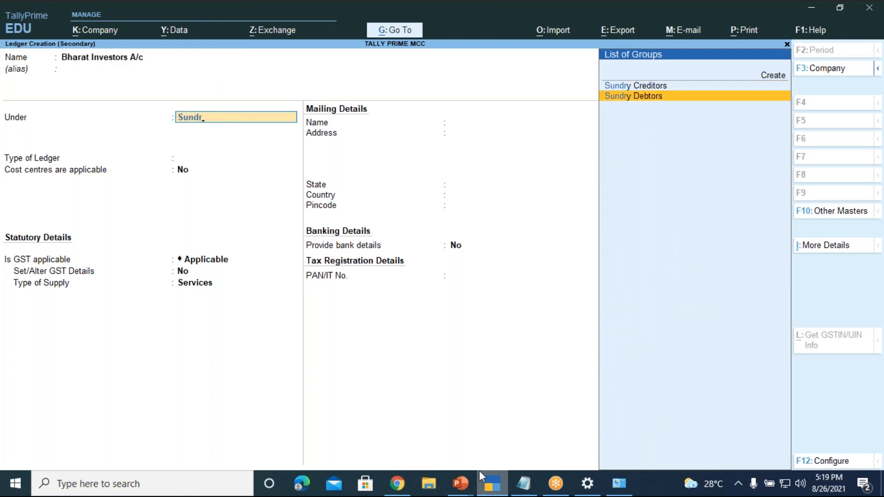
type("r")
key("Return")
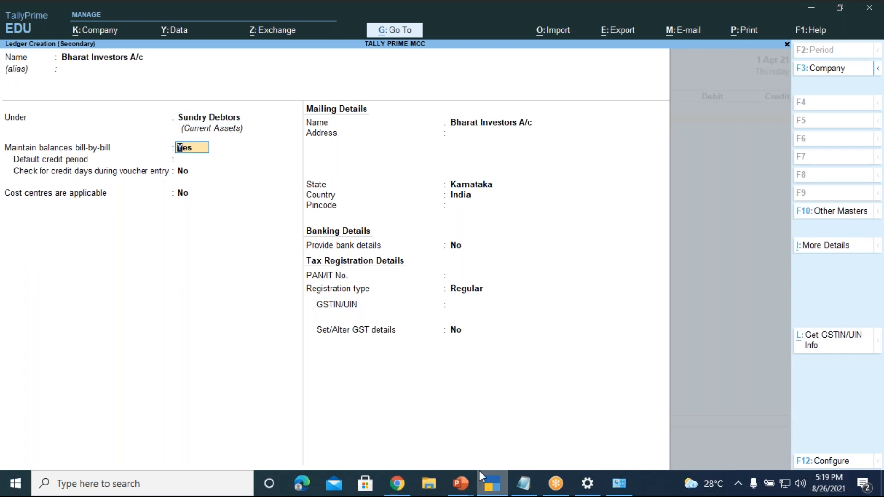
Accept bill-by-bill balances as Yes and the other default details for Bharat Investors A/c, and save the ledger
key("Return")
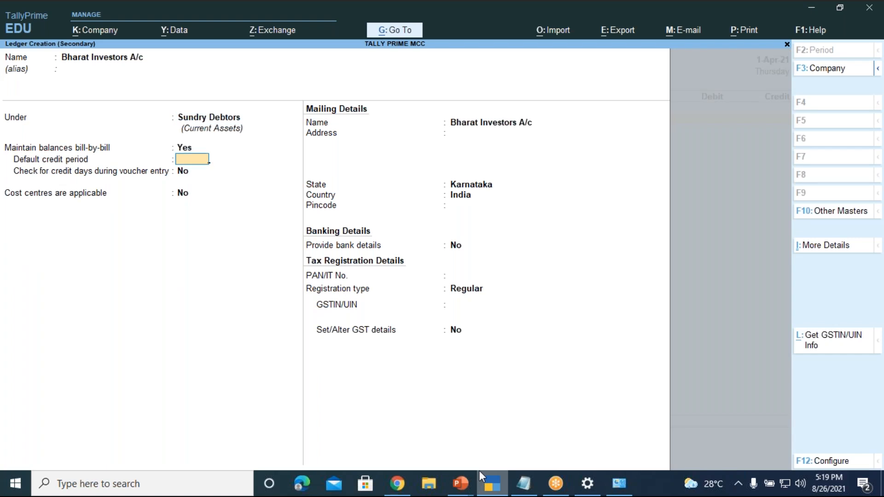
key("Return")
key("Return")
key("Return")
key("Return")
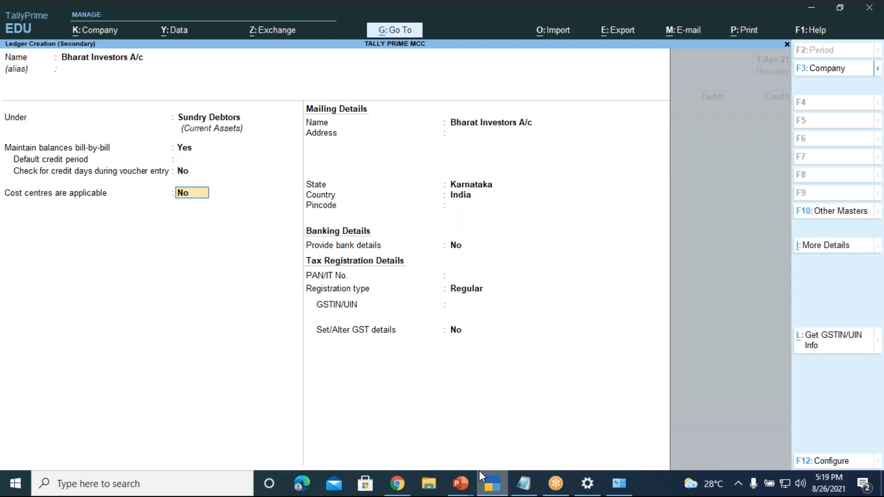
key("Return")
key("Return")
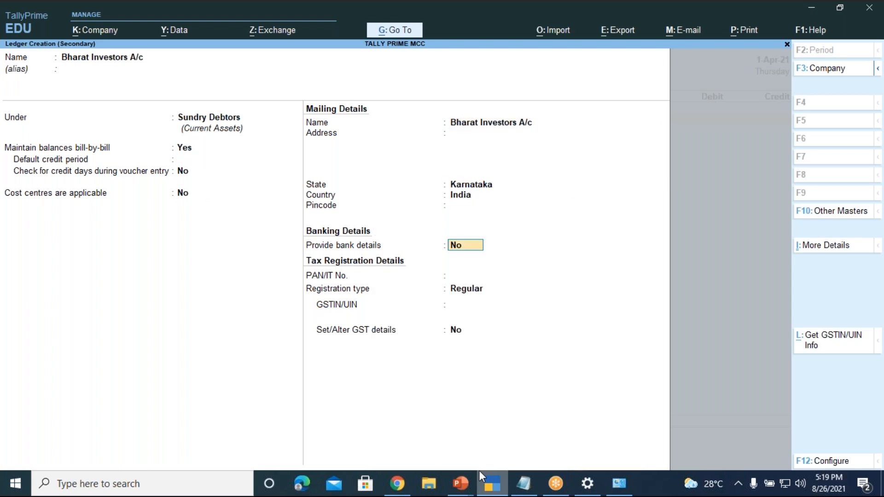
key("Return")
key("Return")
key("Return")
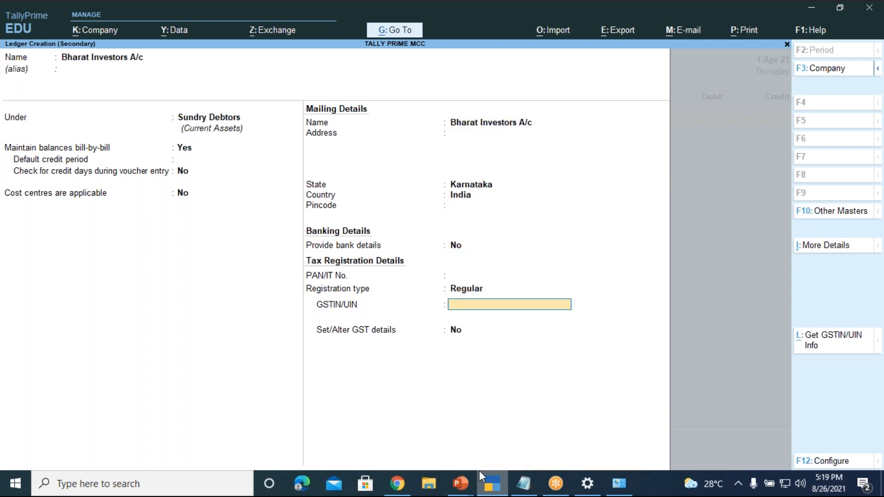
key("Return")
key("Return")
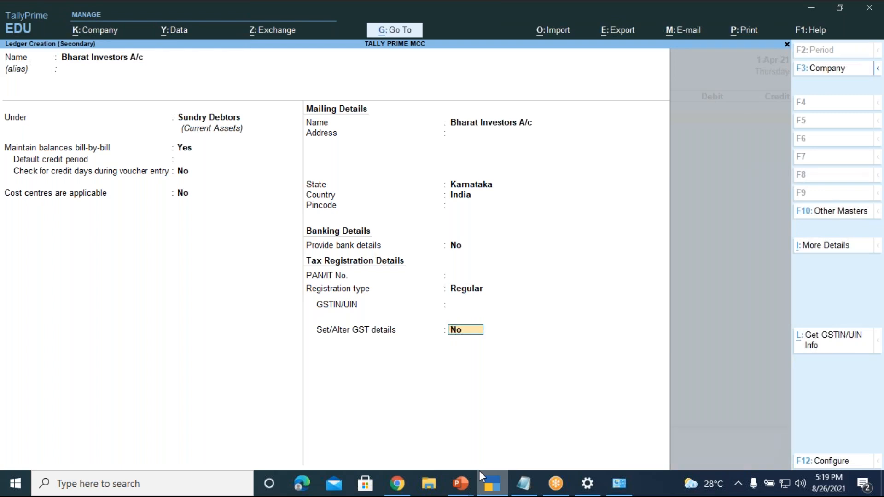
key("Return")
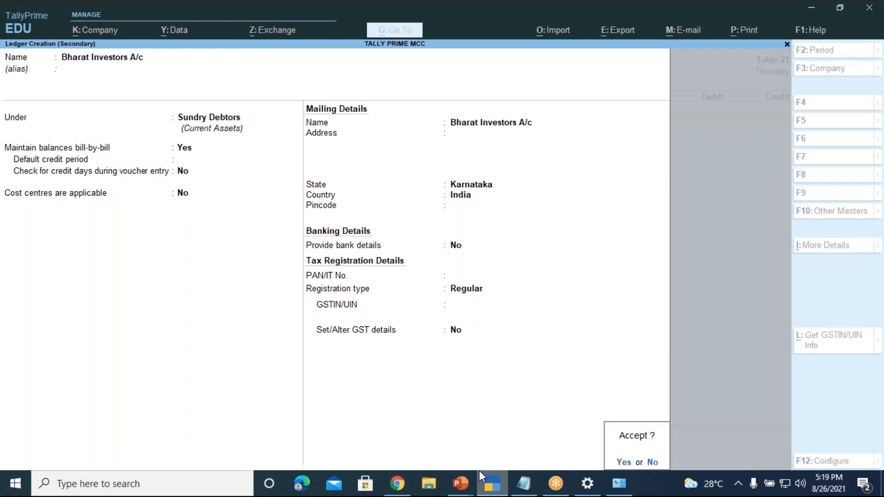
key("Return")
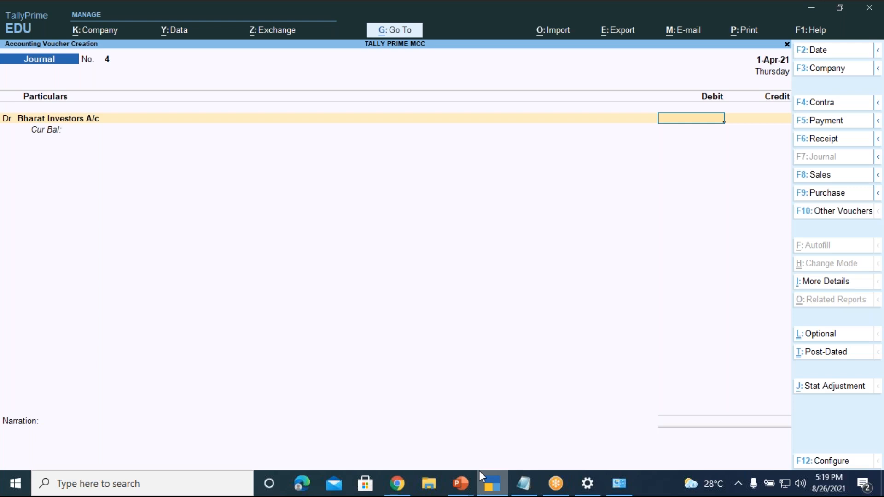
Debit Bharat Investors A/c with 10,000, and check the journal voucher exercises slide in PowerPoint before returning to TallyPrime
type("0000")
key("Return")
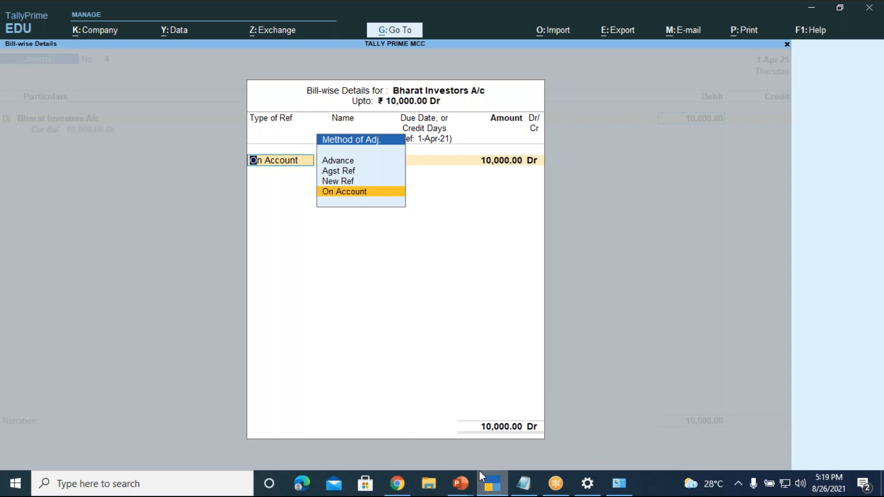
mouse_move(460, 479)
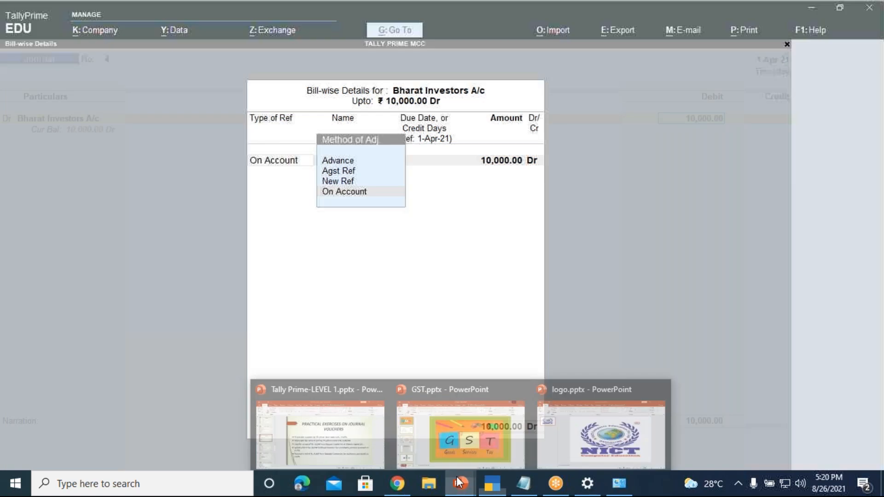
left_click(350, 424)
left_click(744, 462)
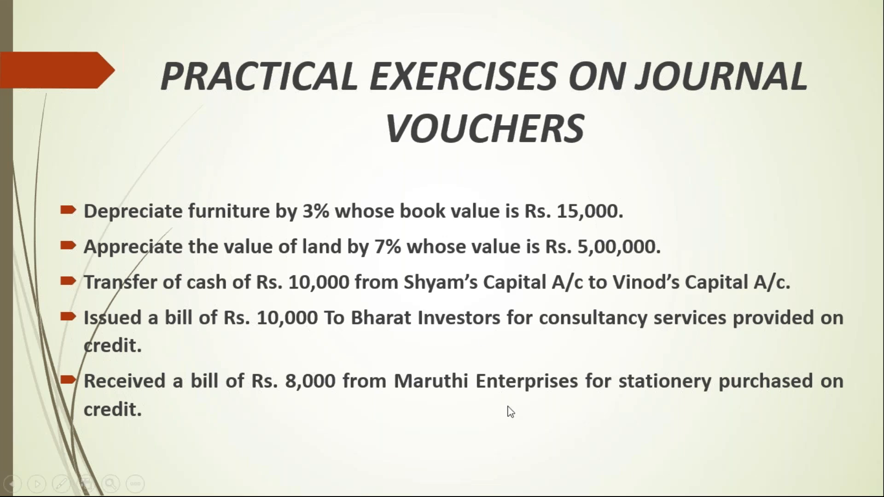
key("Escape")
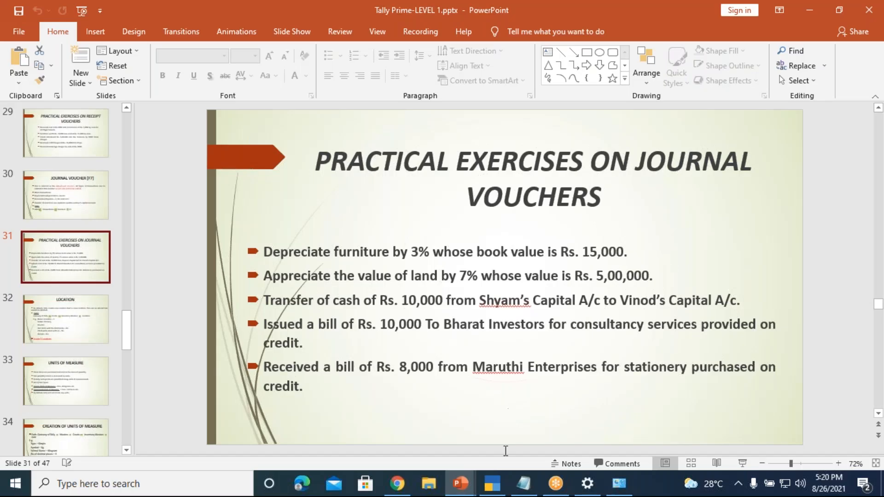
left_click(495, 487)
Record the 10,000.00 Dr bill as a New Ref named "Bharat Investors" with a credit period of 3 days
key("Up")
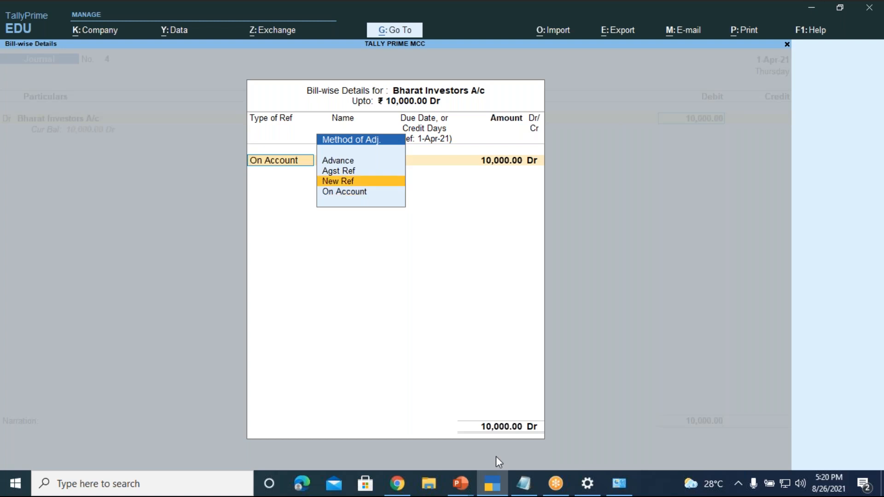
key("Return")
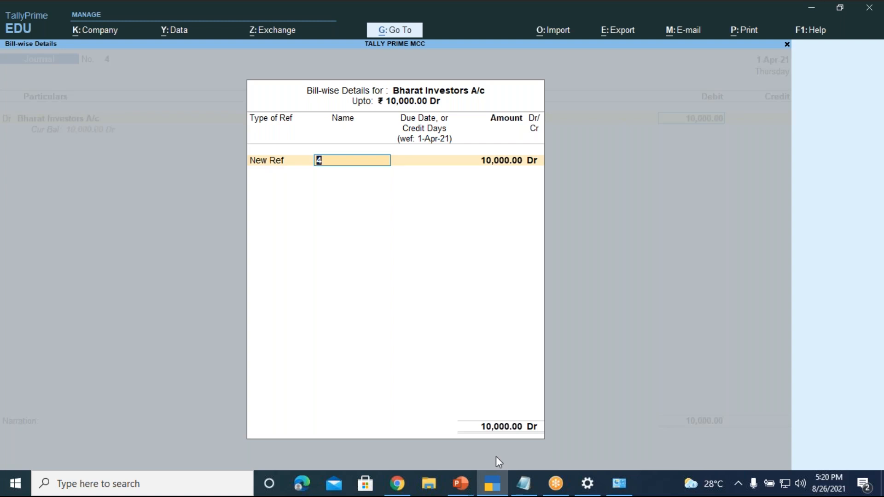
type("Bharat Investors")
key("Return")
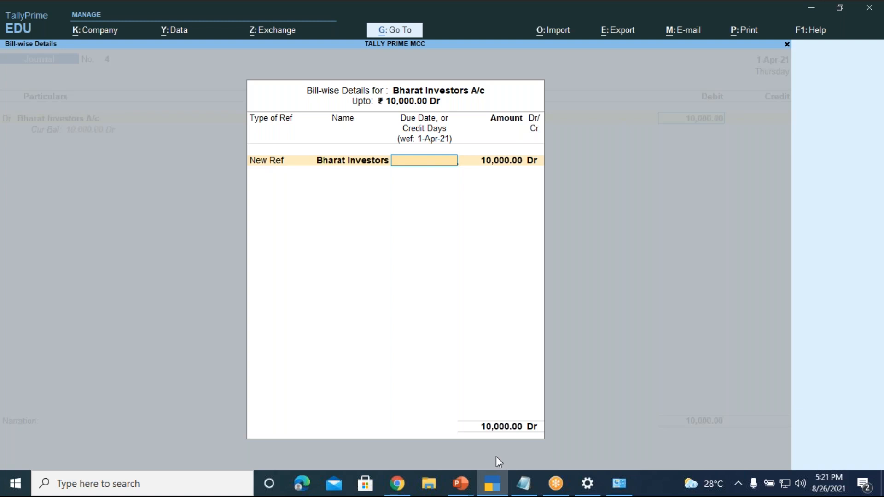
type("3")
key("Return")
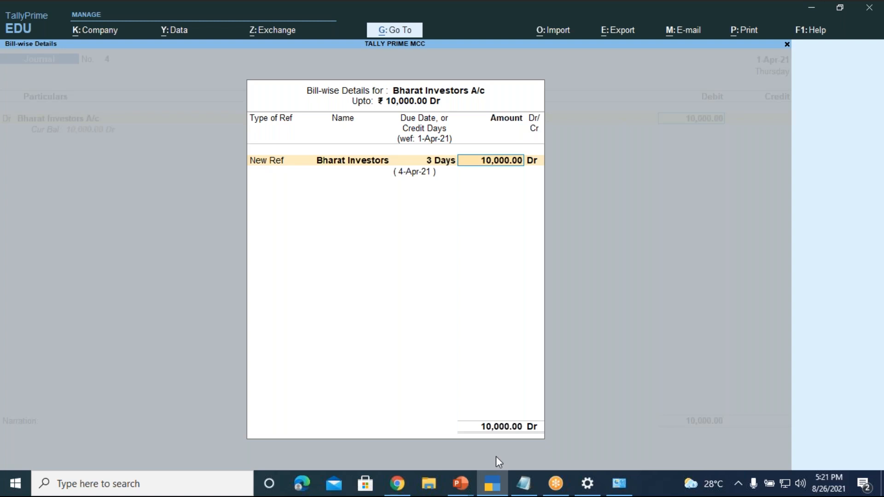
key("Return")
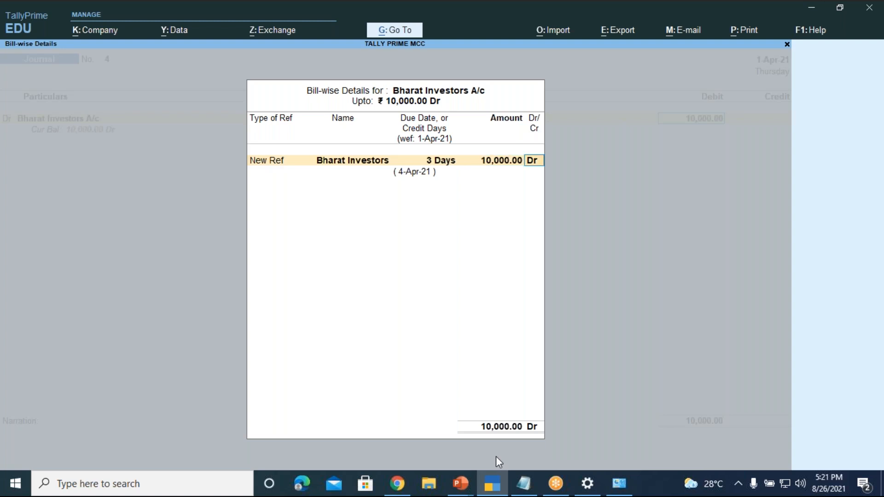
key("Return")
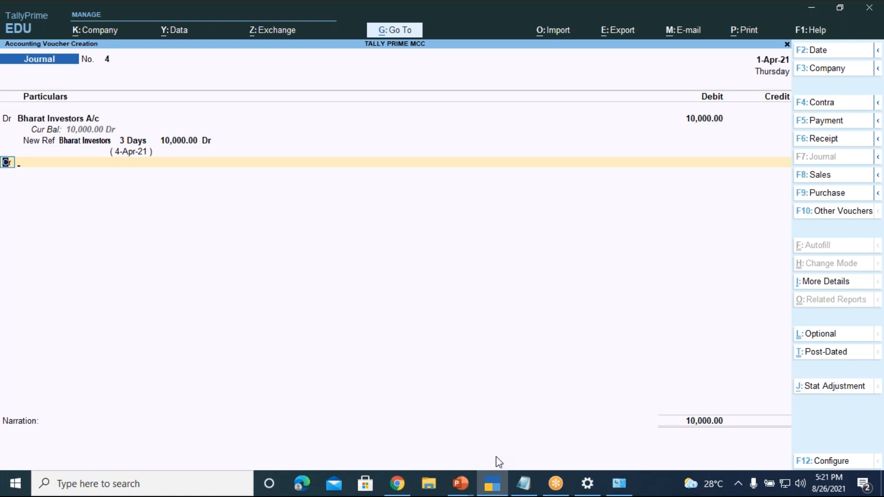
Create a new ledger for the credit line named "Consultancy Services A/c" and place it under Direct Incomes
key("Return")
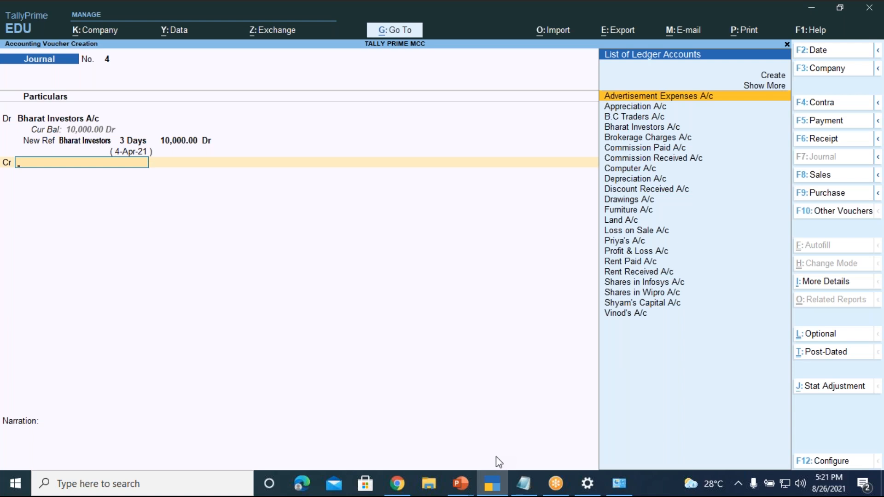
key("Up")
key("Up")
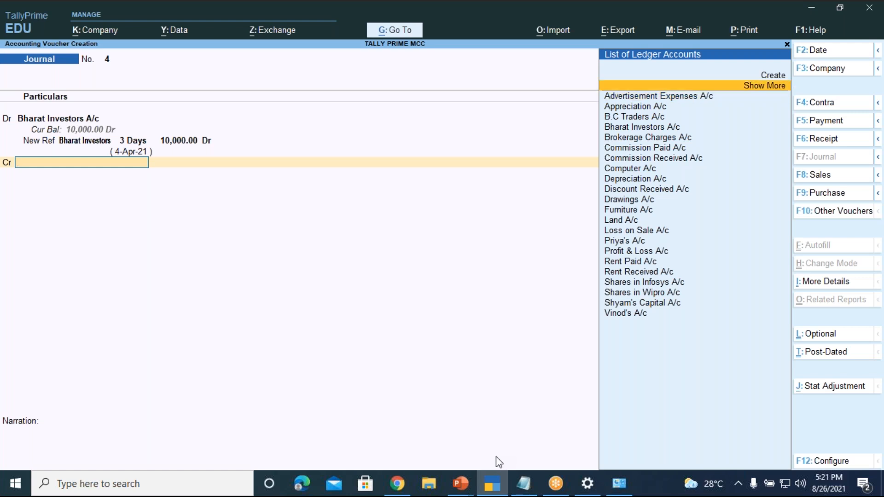
key("Return")
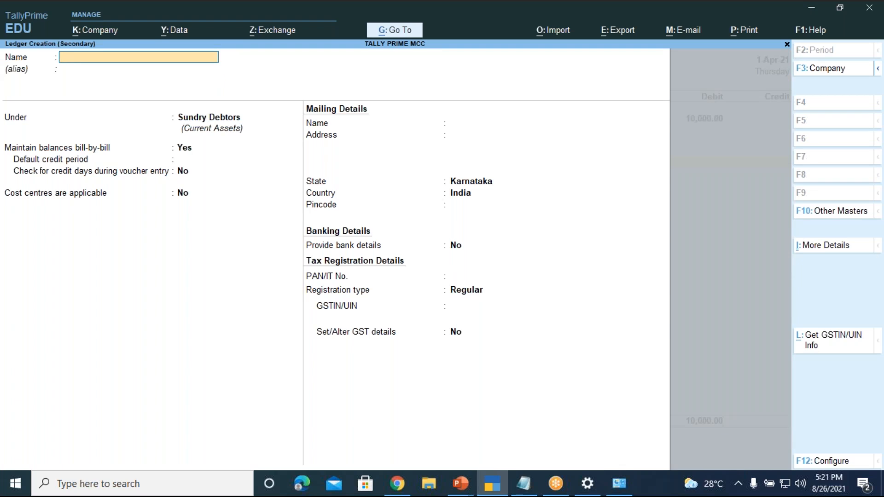
type("Consultancy Services A/c")
key("Return")
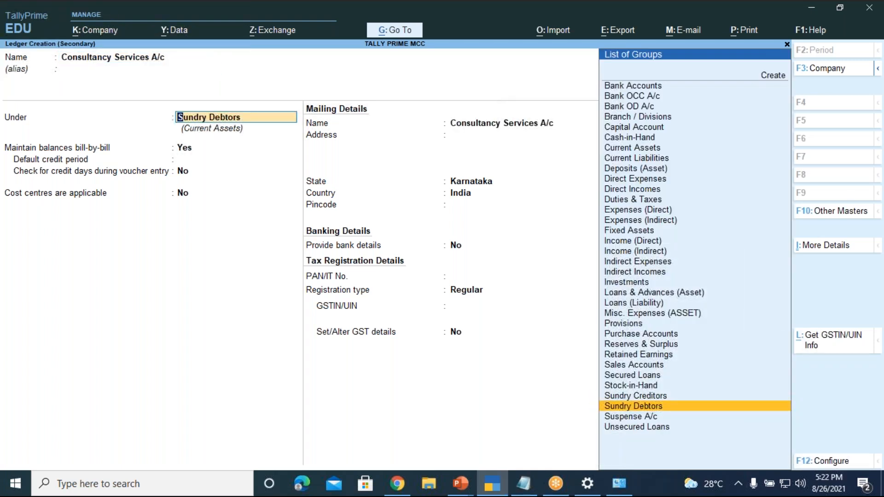
type("Dir")
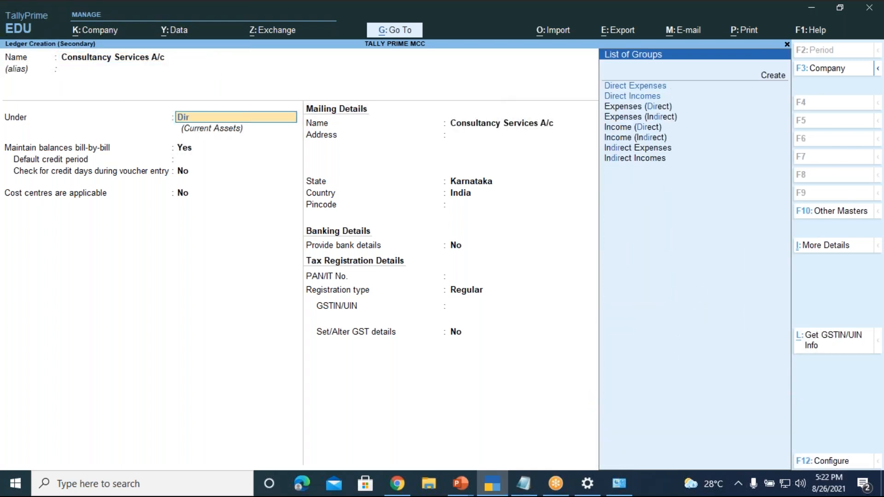
key("Down")
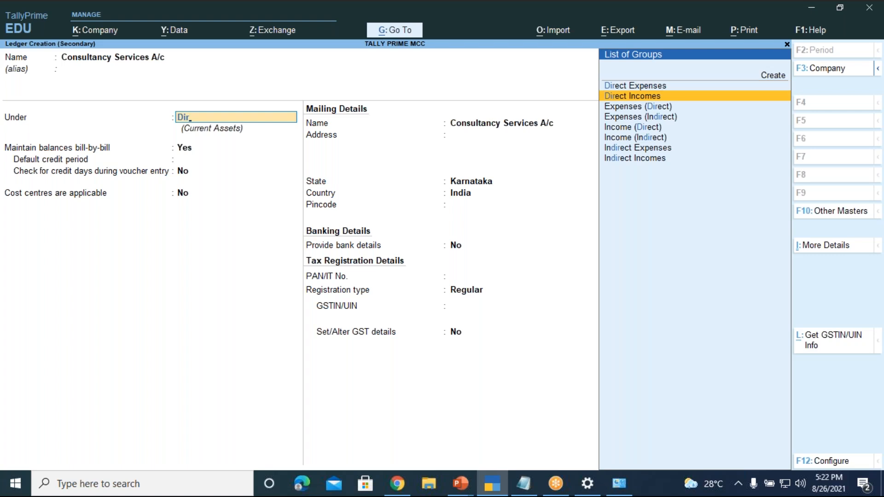
key("Return")
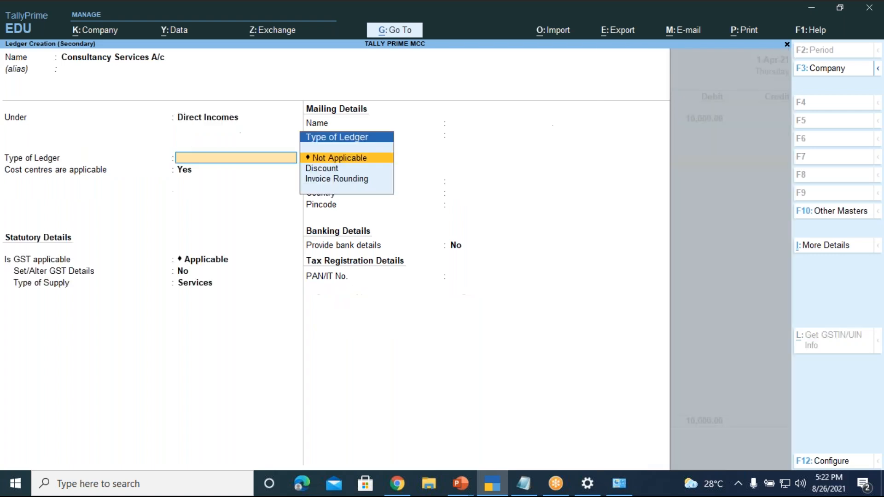
Set the ledger type of Consultancy Services A/c to Not Applicable, cost centres to No and GST applicability to Not Applicable
key("Return")
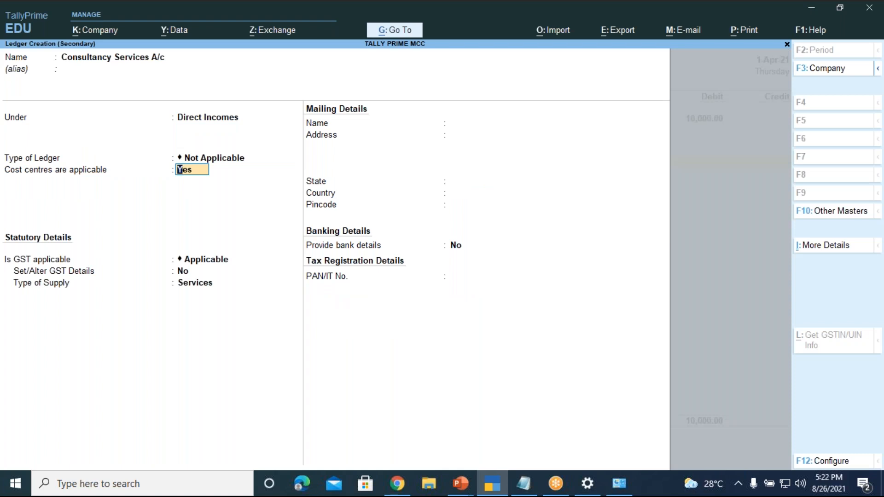
type("no")
key("Return")
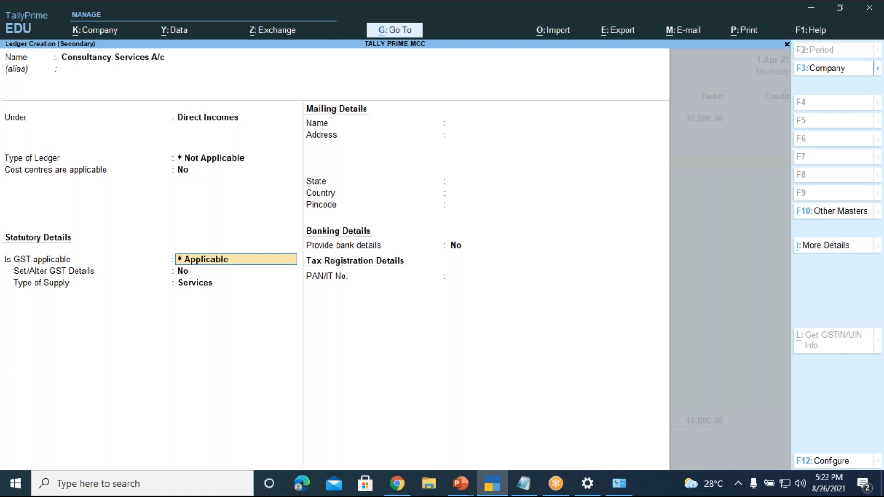
key("BackSpace")
key("Down")
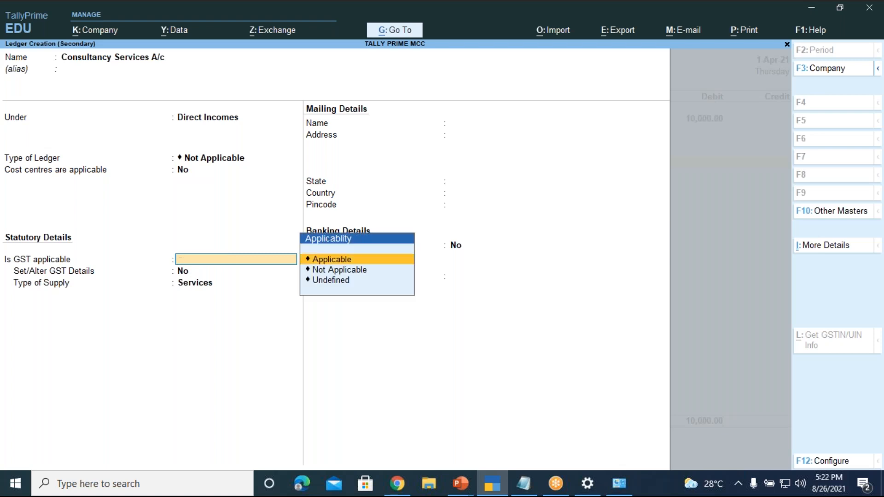
key("Down")
key("Return")
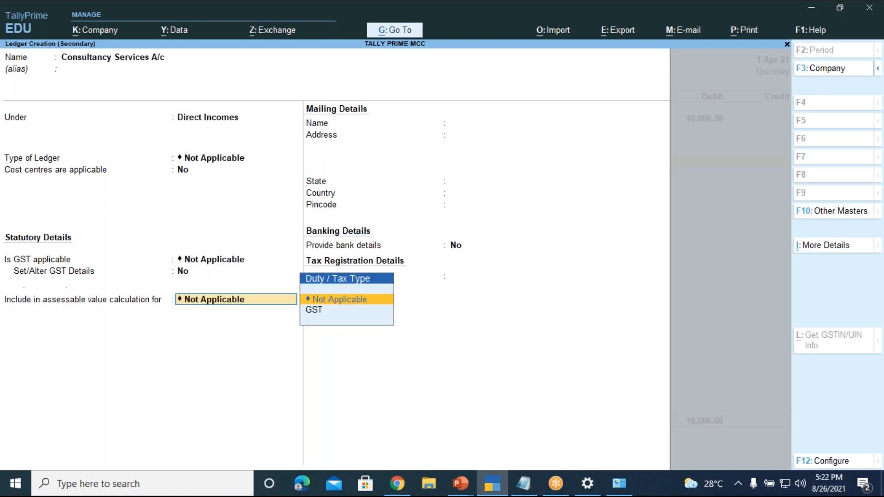
Exclude the ledger from assessable value calculation, save it without a PAN, and credit Consultancy Services A/c with 10,000.00
key("Return")
key("Return")
key("Return")
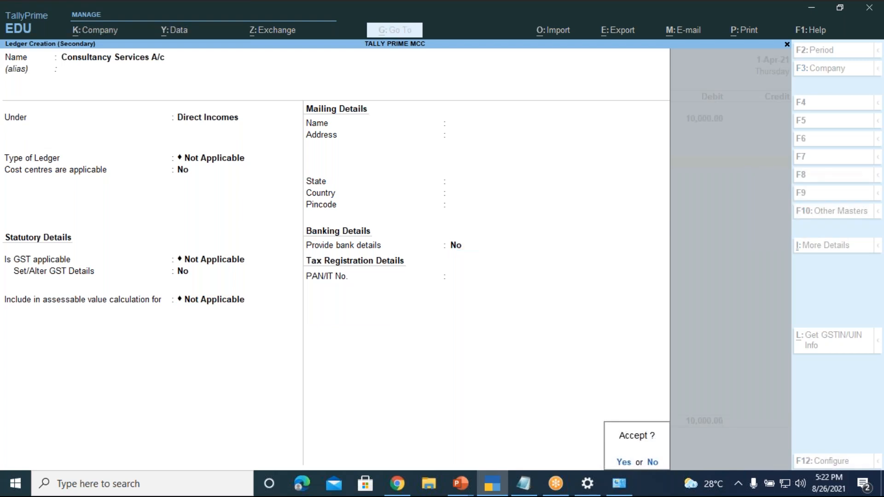
key("Return")
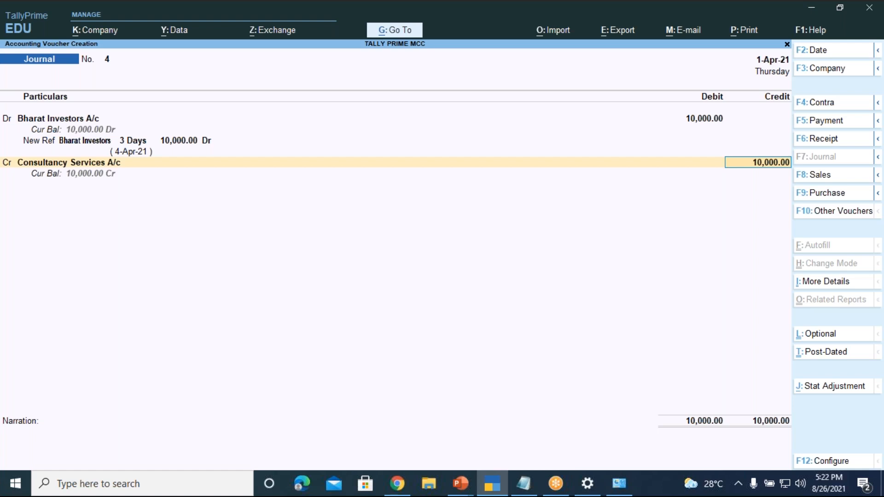
key("Return")
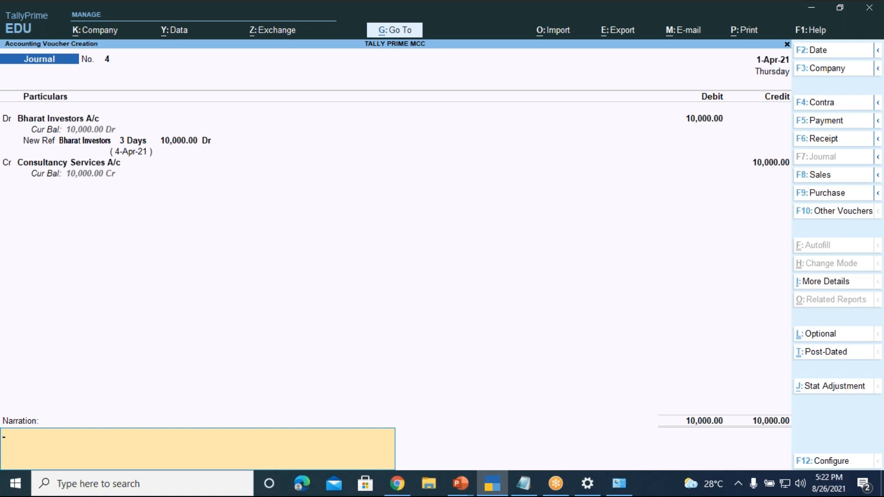
Add the narration "being consultancy services provided on credit" to the journal voucher and save it
type("be")
type("ing")
type(" con")
type("su")
type("latn")
type("cy")
key("BackSpace")
key("BackSpace")
key("BackSpace")
key("BackSpace")
type("tancy ser")
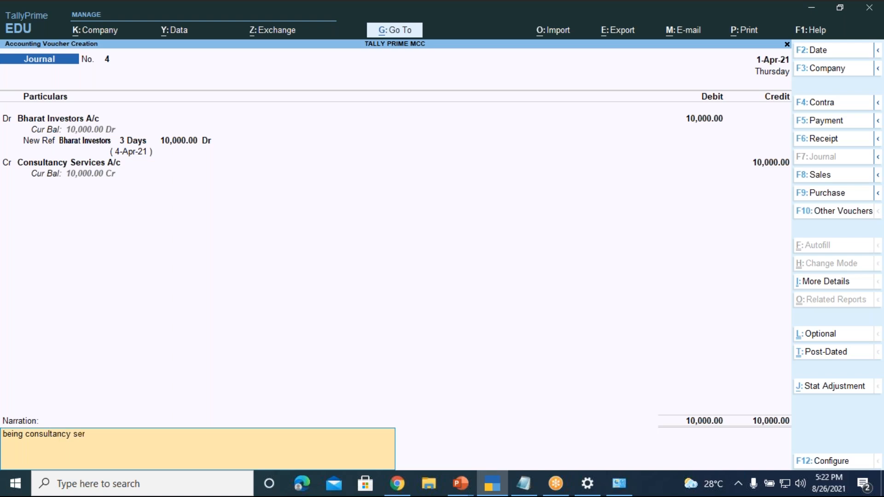
type("vices provided on credit")
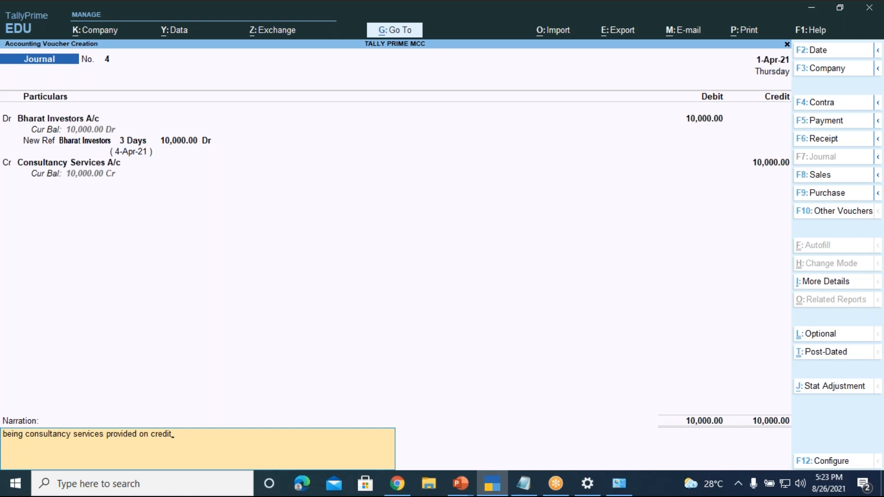
key("Return")
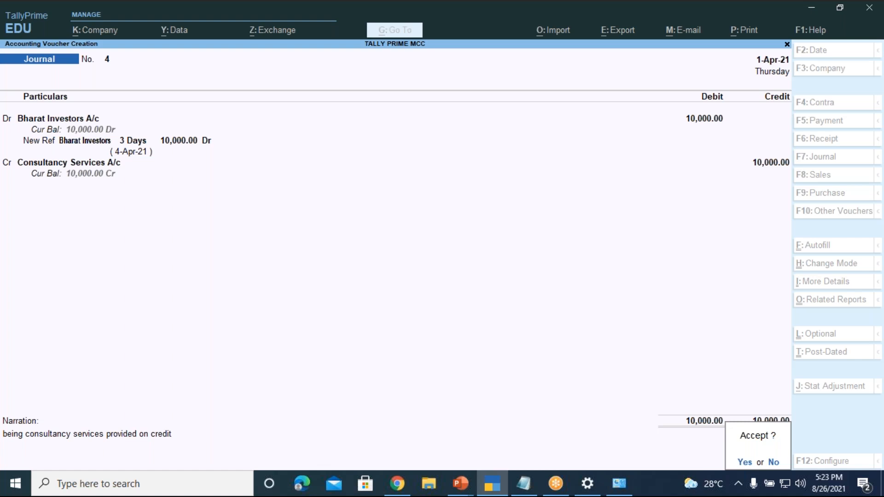
key("Return")
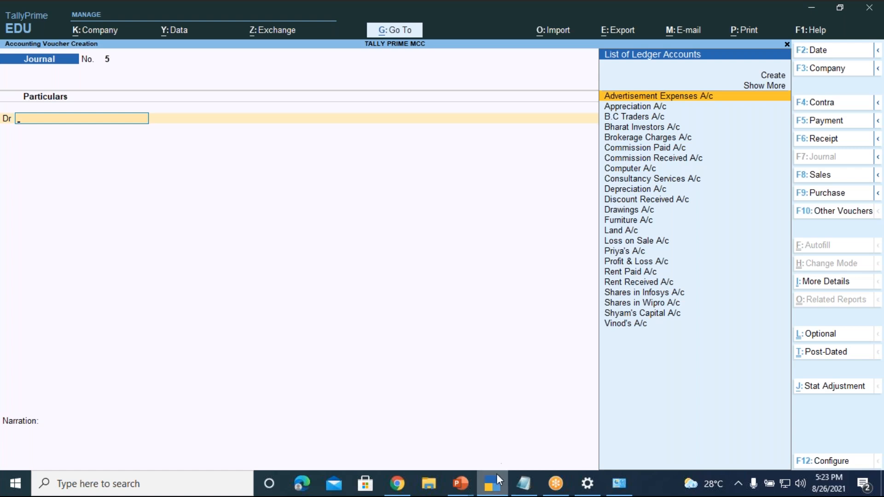
View the Bills Receivable report, examine the Bharat Investors bill, and return to voucher entry
mouse_move(461, 483)
key("alt")
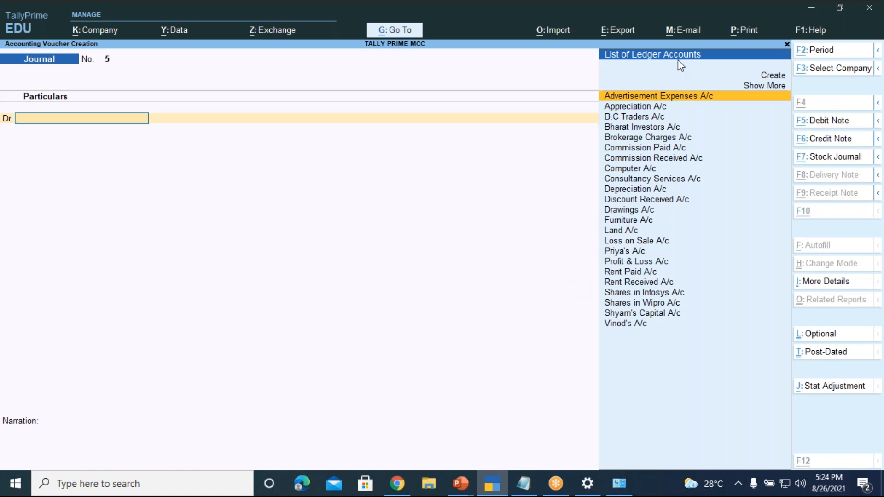
key("alt+g")
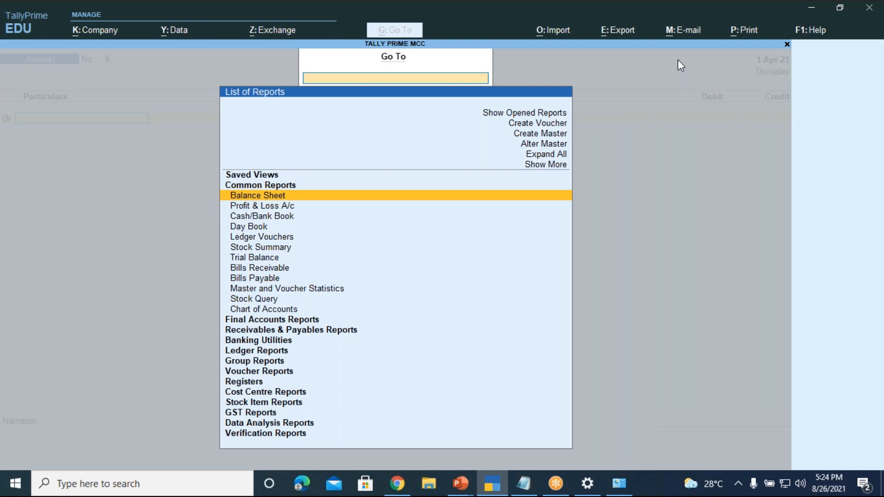
key("Down")
key("Down")
key("Down")
key("Down")
key("Down")
key("Down")
key("Down")
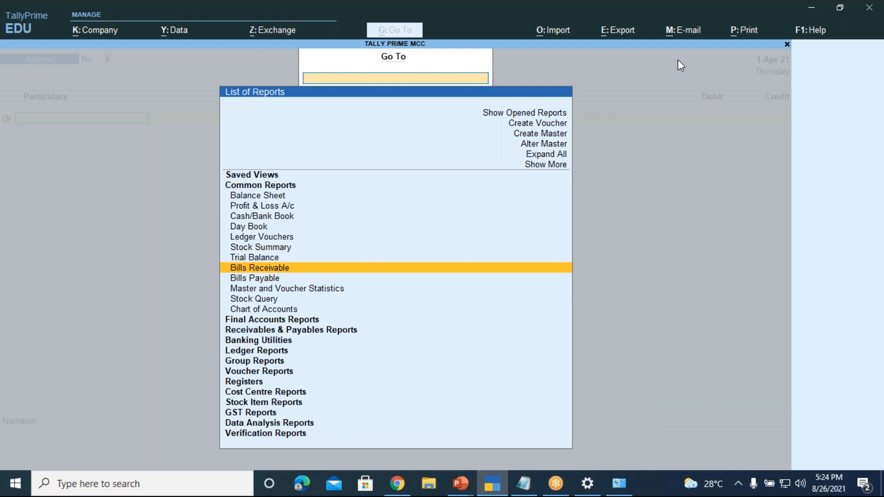
key("Return")
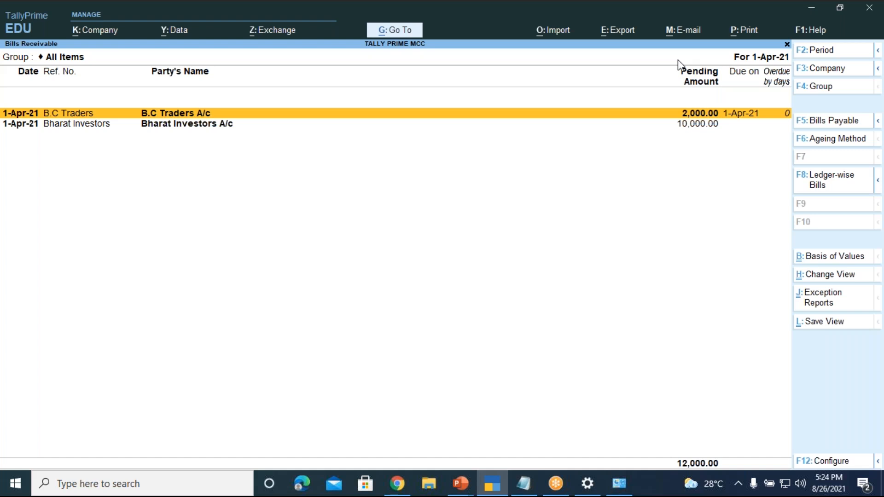
key("Down")
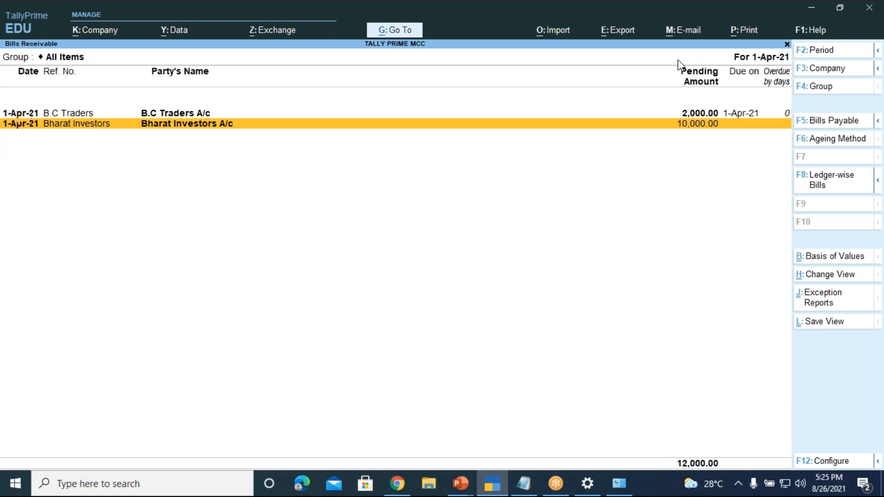
key("Escape")
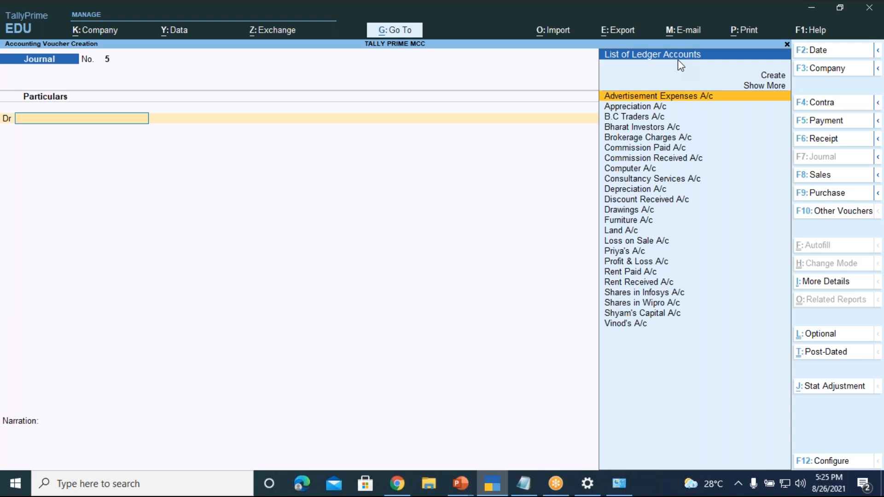
Start a new receipt voucher, switch to Notepad and write the line "DR. BHARAT INVESTORS A/C"
key("F6")
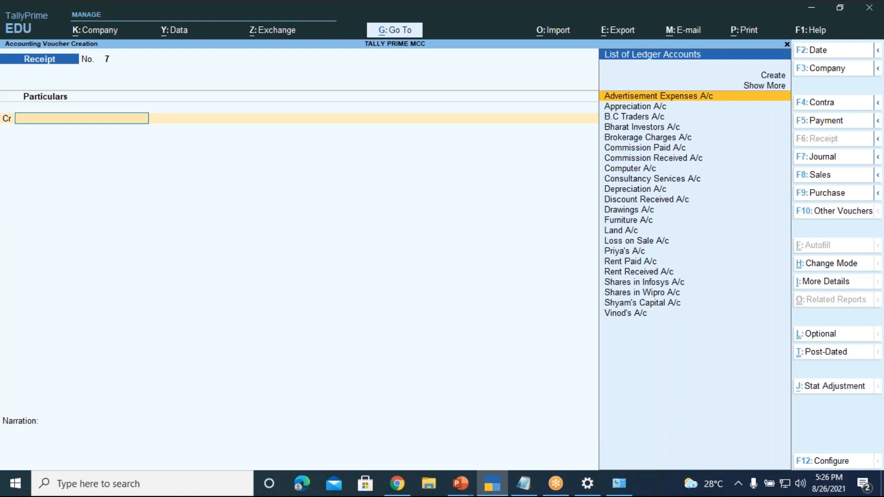
left_click(523, 484)
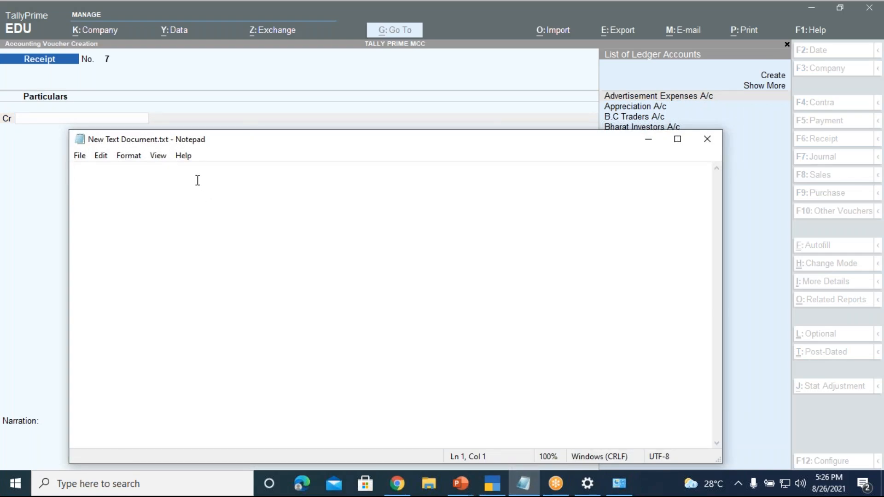
type("DR. ")
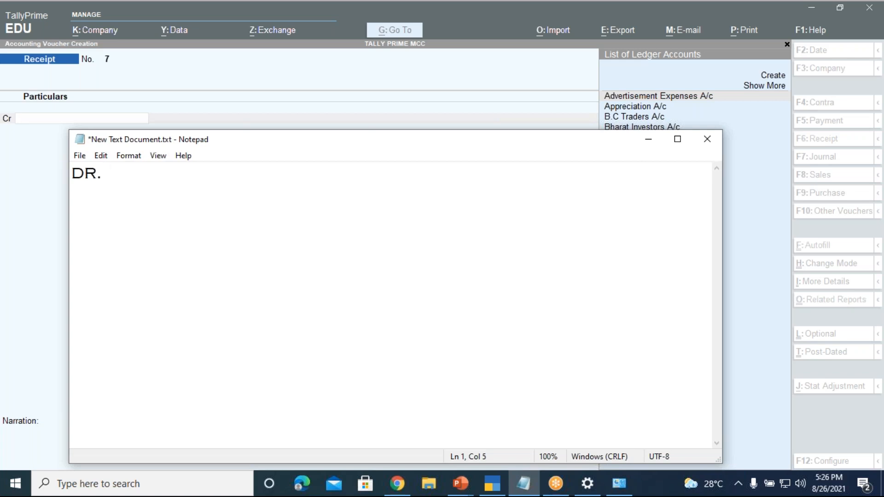
type("BHAR")
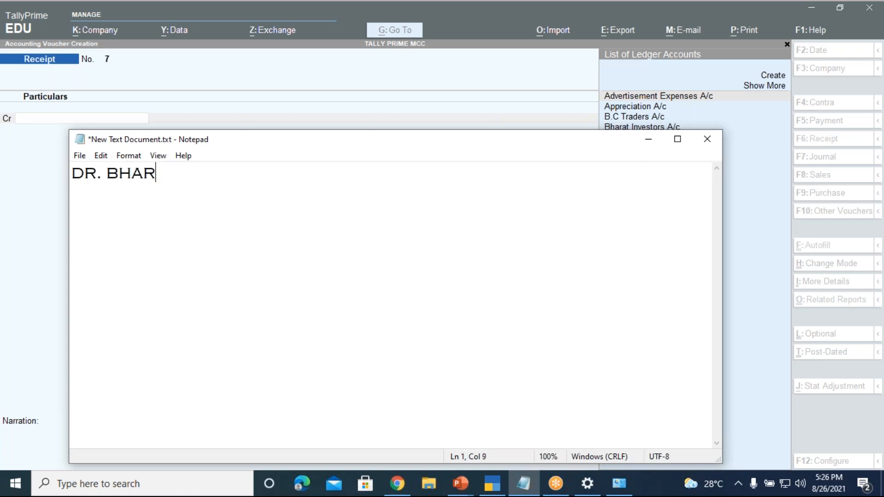
type("AT INVESTORS")
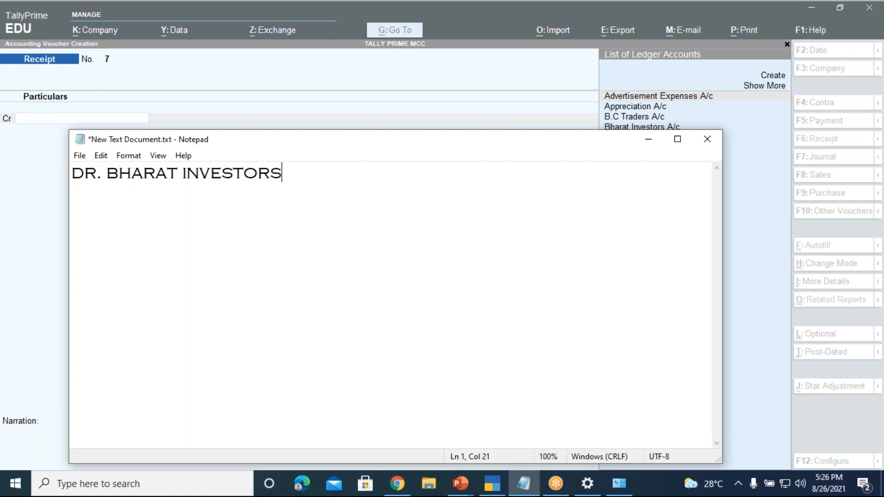
type(" A/C")
key("Return")
Write "CR. CONSULTANCY SERVICES A/C" as the second line of the note
type("CR")
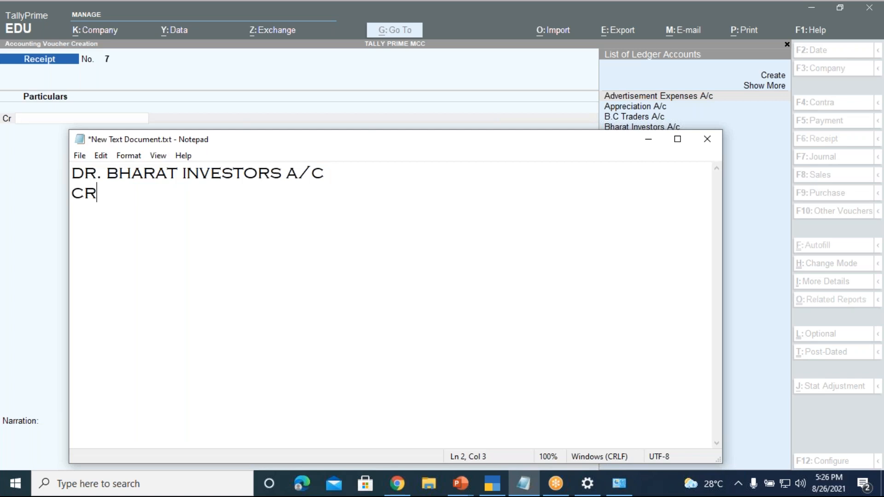
type(". CONSULAT")
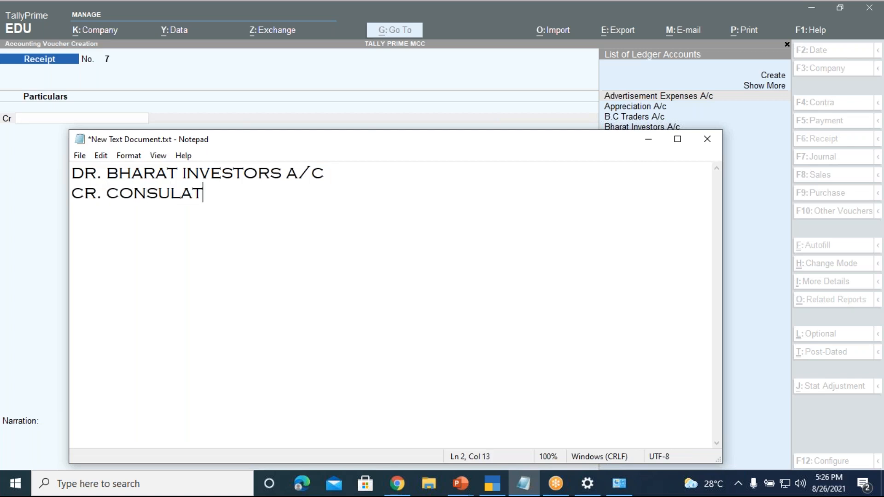
type("NCY")
key("BackSpace")
key("BackSpace")
key("BackSpace")
key("BackSpace")
key("BackSpace")
type("TANC")
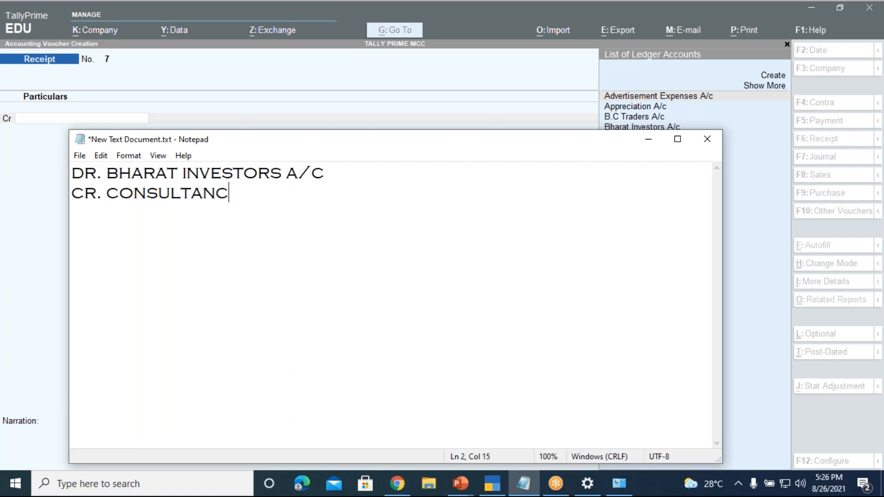
type("Y SERVICES A/C")
key("Return")
Below a gap, add the heading "RECEIPT VOUCHER" with the lines "CR. BHARAT INVESTORS A/C" and "DR. CANARA BANK A/C"
key("Return")
key("Return")
type("RECE")
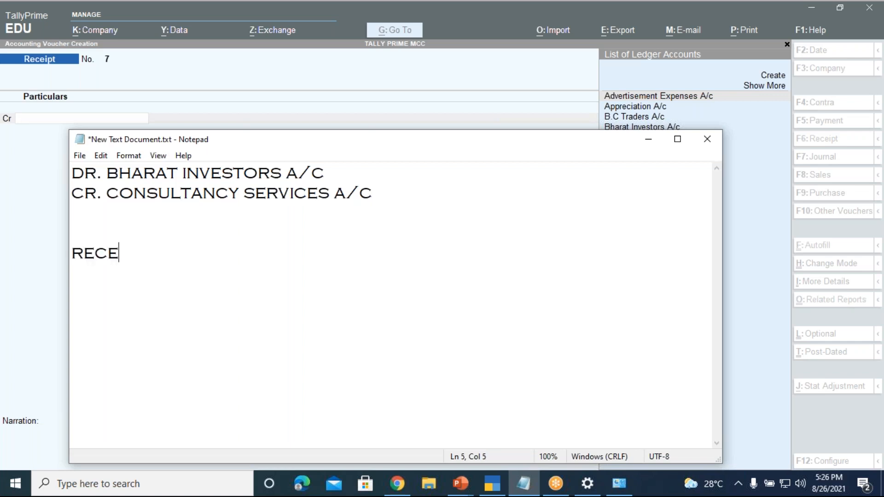
type("IPT VOUCHERS")
key("BackSpace")
key("Return")
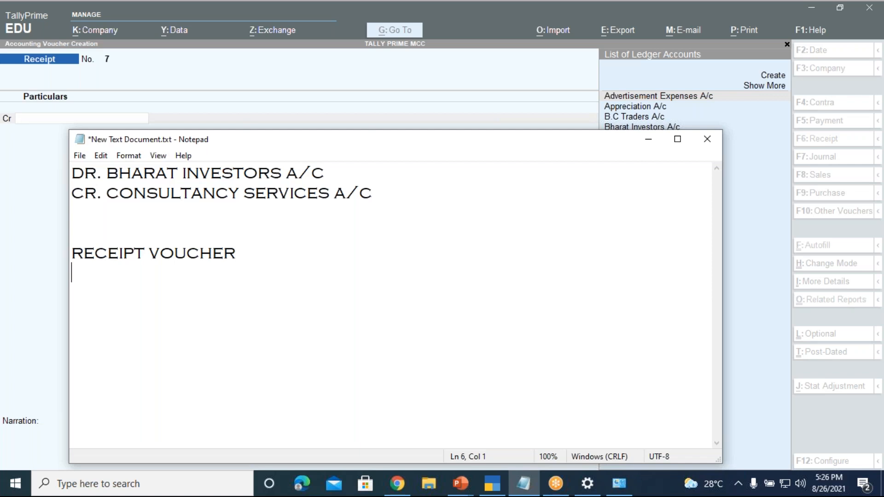
type("CR.")
type("BHA")
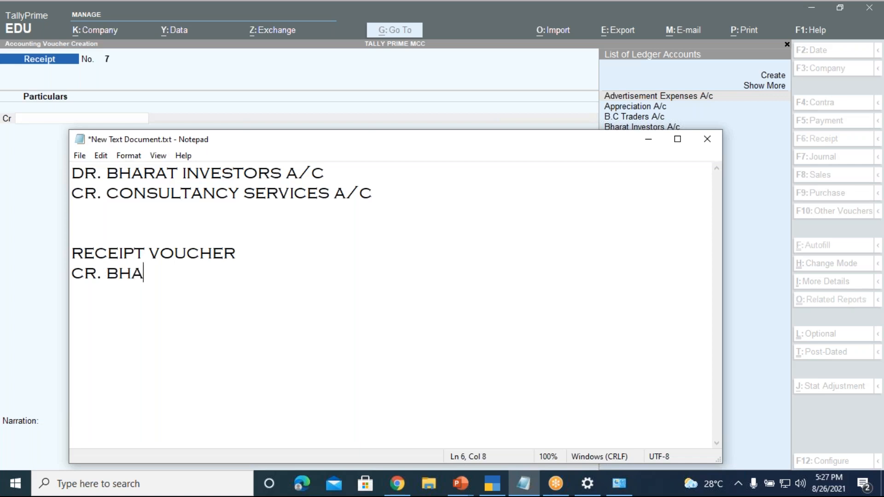
type("RAT INV")
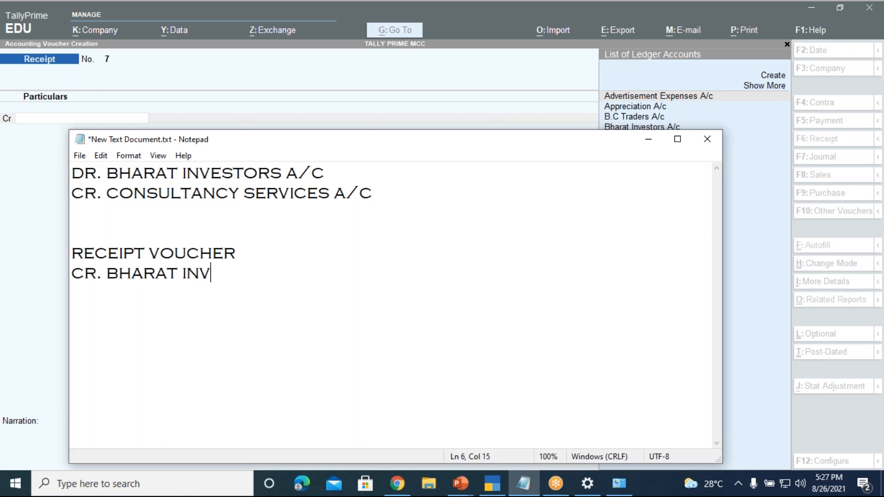
type("ESTORS A/C")
key("Return")
type("DR. CANARA BANK A/C")
key("Return")
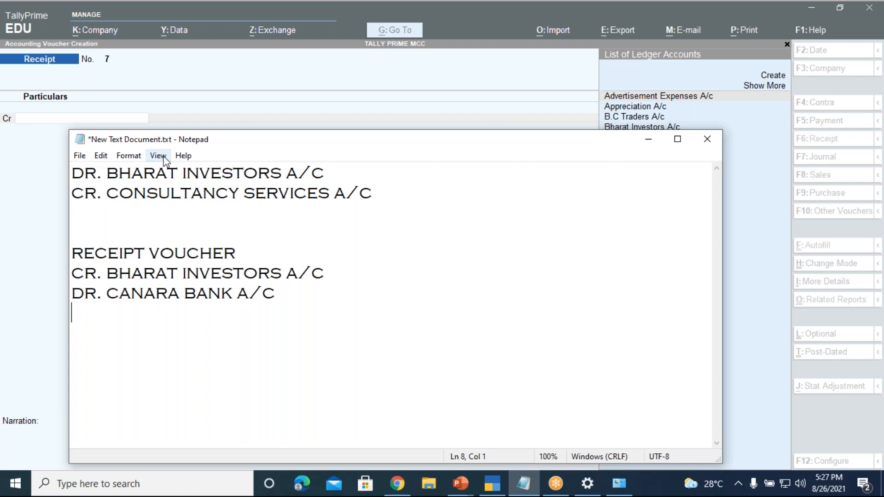
Append "- NEW REF" to the Consultancy Services line and "- AGST REF" to the receipt's Bharat Investors line, and return to TallyPrime
left_click(430, 197)
type("- NEW REF")
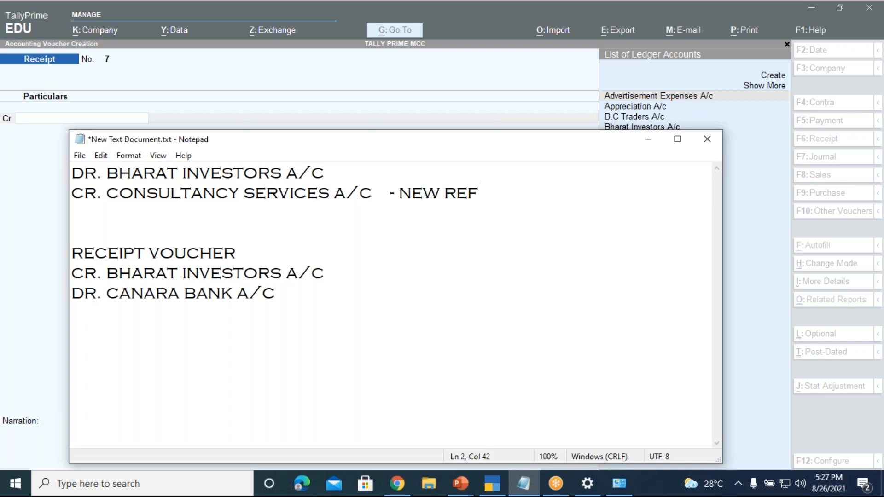
left_click(358, 275)
type("-")
type("AGST ")
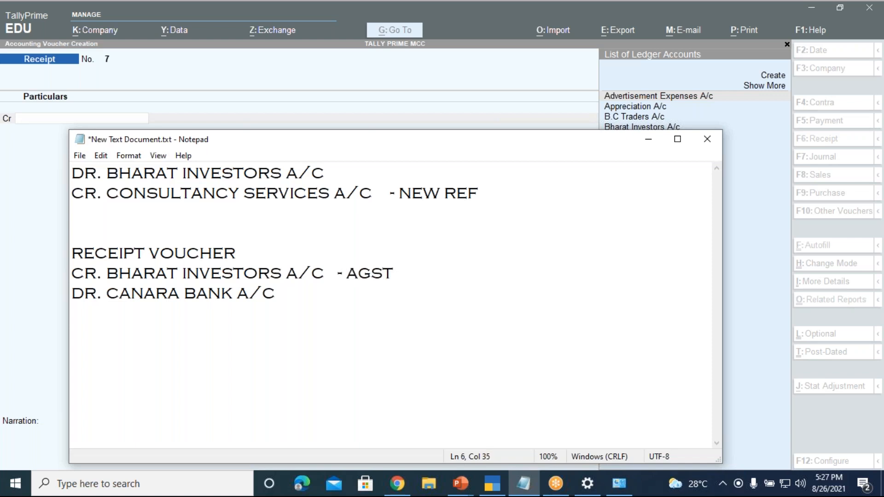
type("REF")
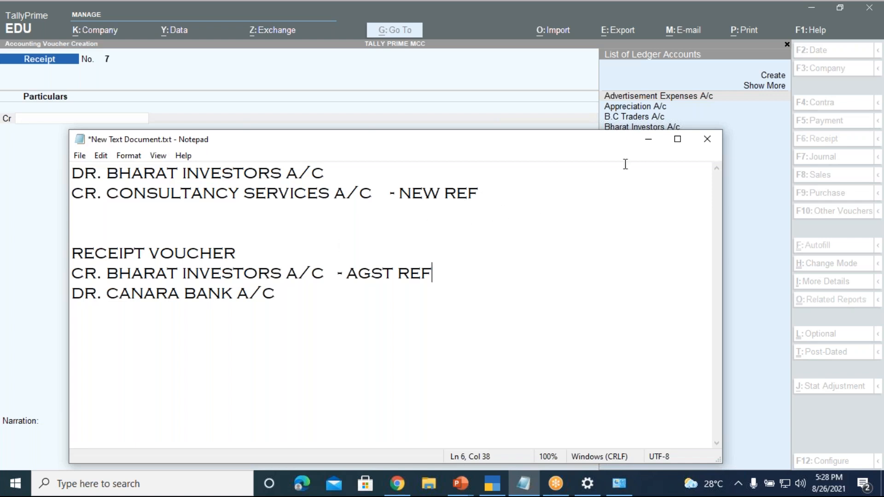
left_click(647, 139)
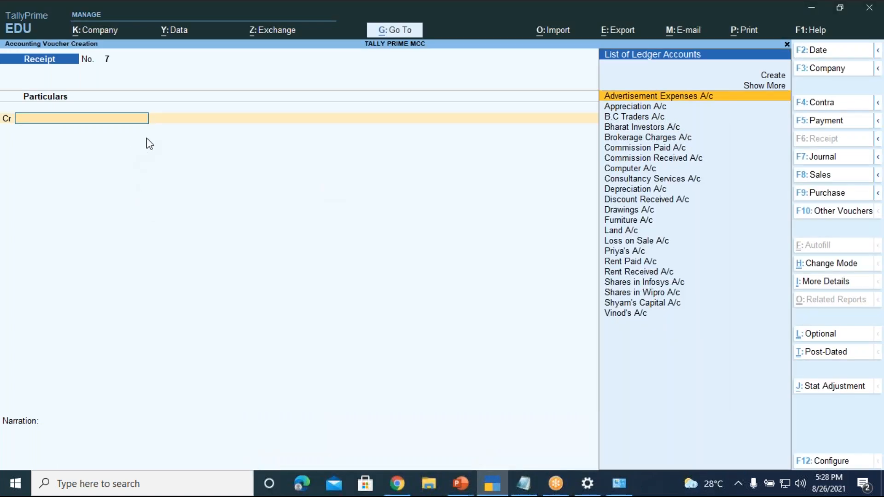
Credit Bharat Investors A/c with 10,000 in the receipt voucher
key("Down")
key("Down")
key("Down")
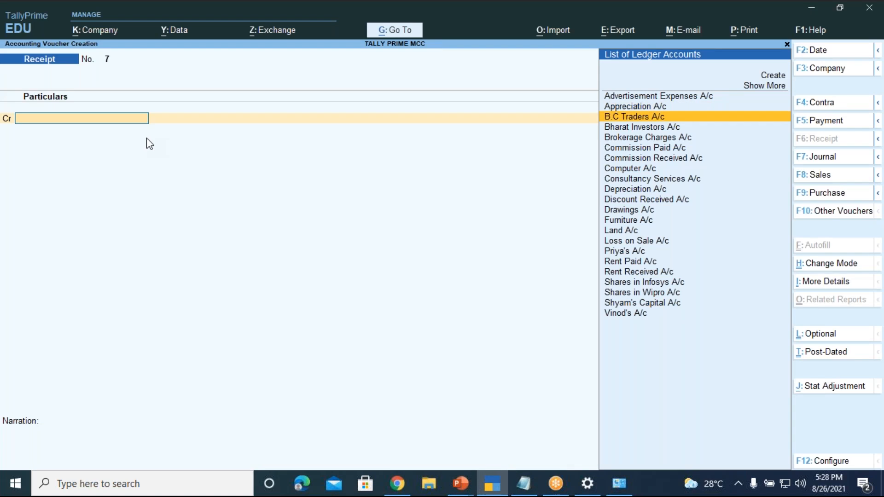
key("Return")
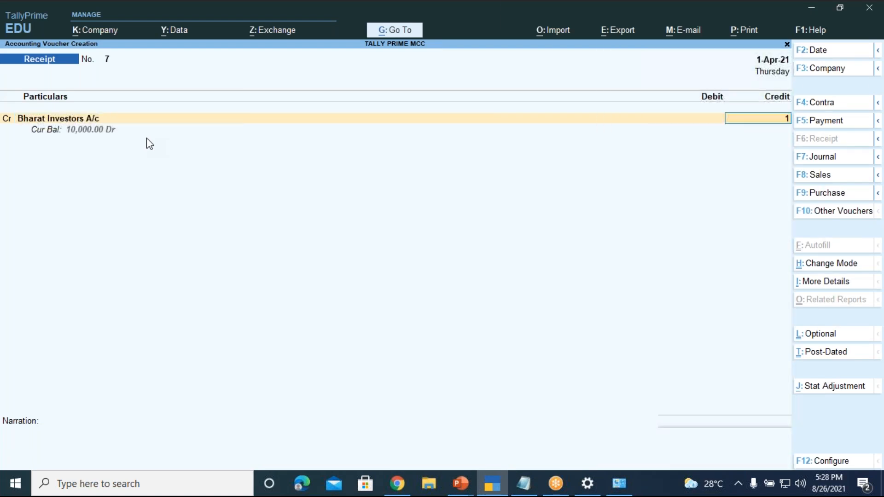
type("10000")
key("Return")
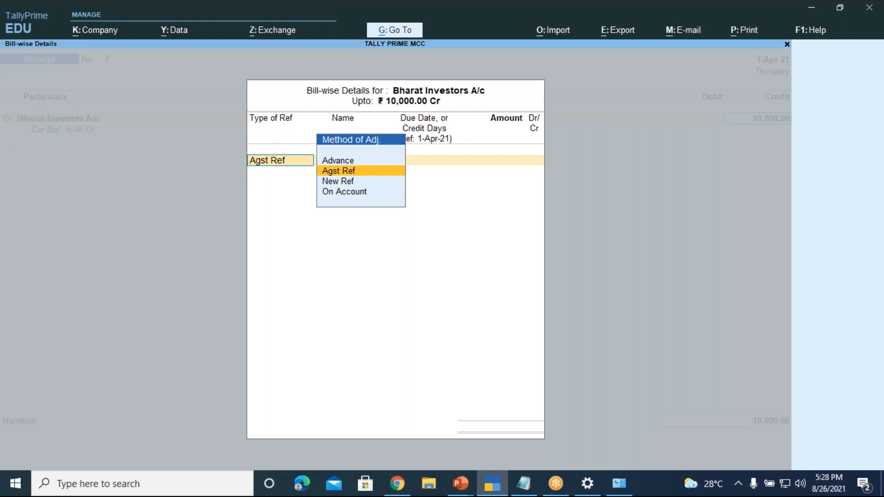
Allocate the 10,000 credit as Agst Ref to the pending Bharat Investors bill and accept the bill-wise details
key("Return")
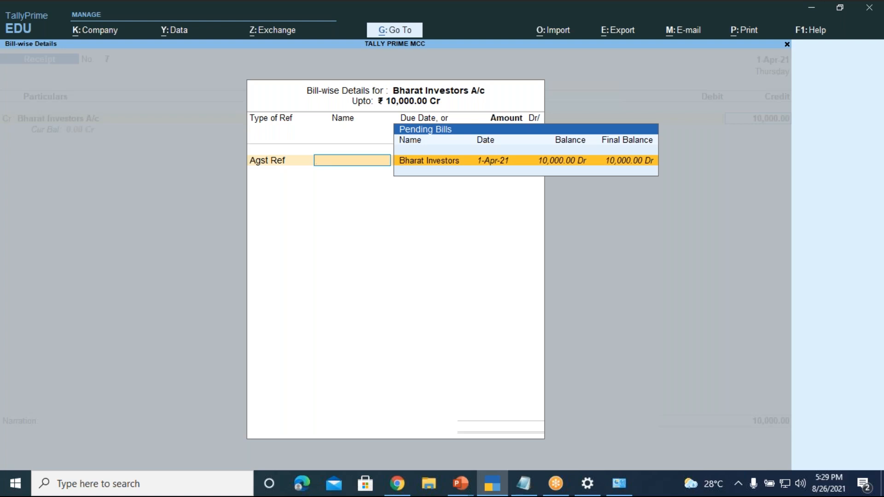
left_click(483, 161)
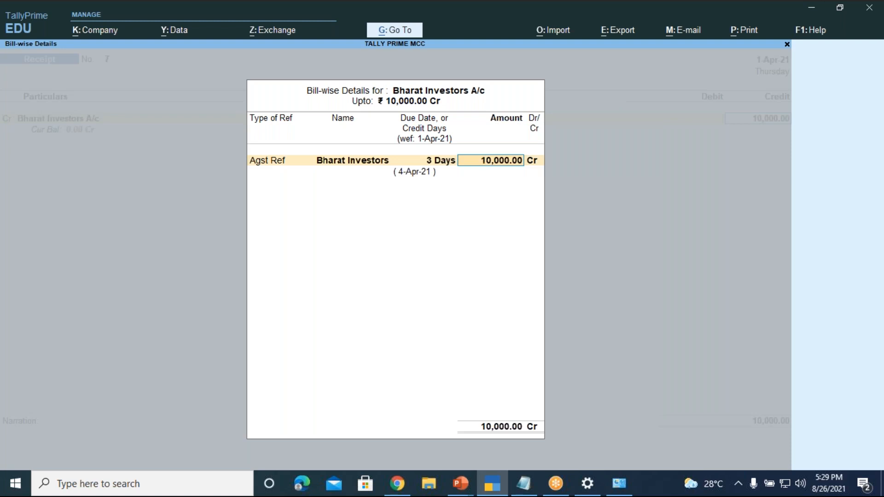
key("Return")
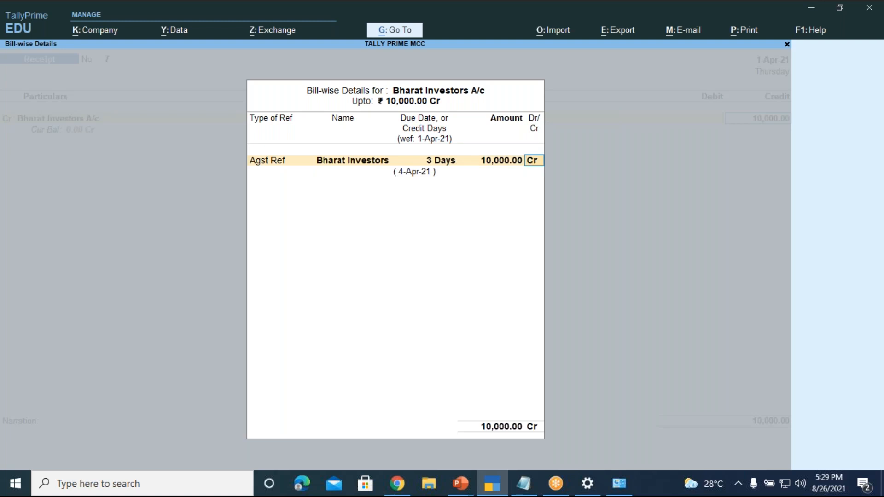
key("Return")
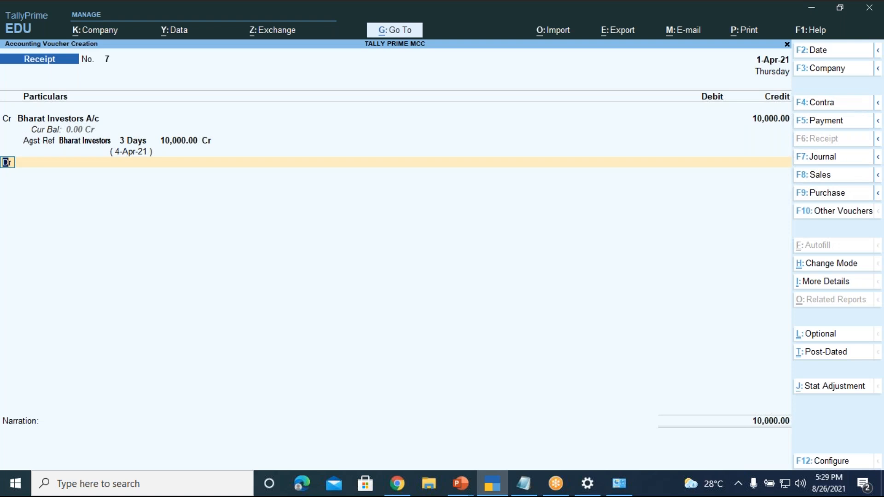
Debit Canara Bank A/c with 10,000 on the receipt's second line and proceed to its bank allocation
key("Return")
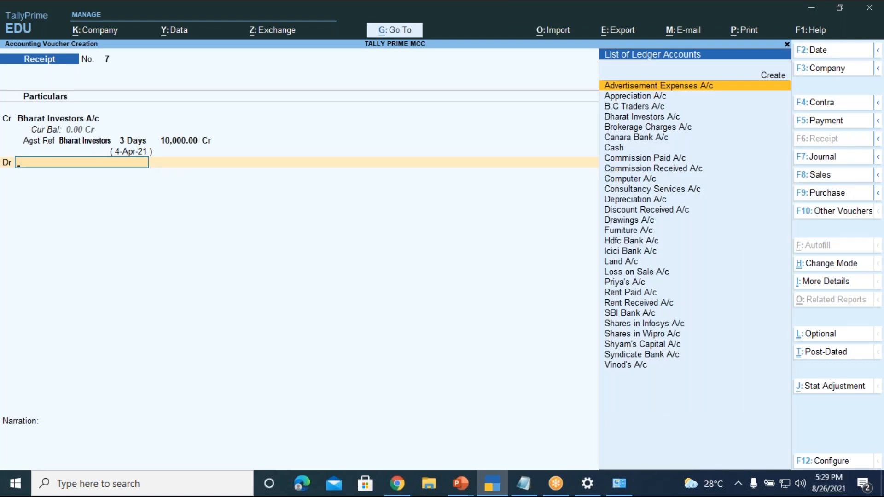
key("Down")
key("Down")
key("Down")
key("Down")
key("Down")
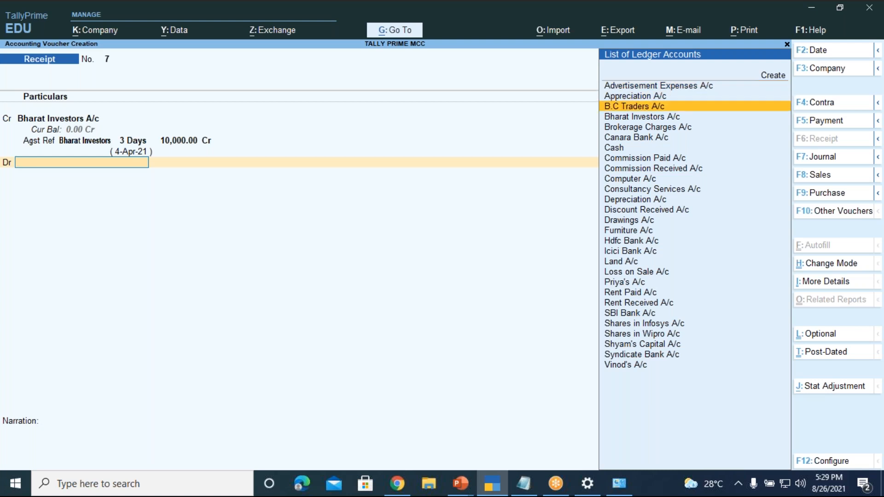
key("Return")
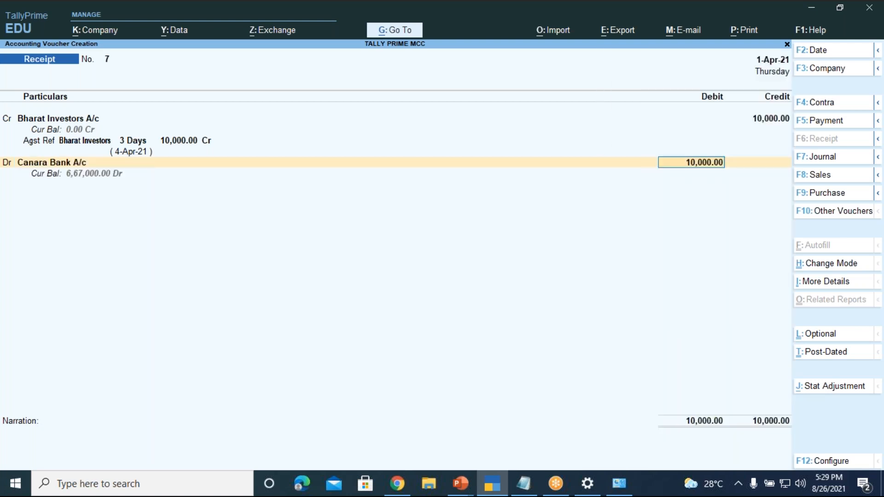
key("Return")
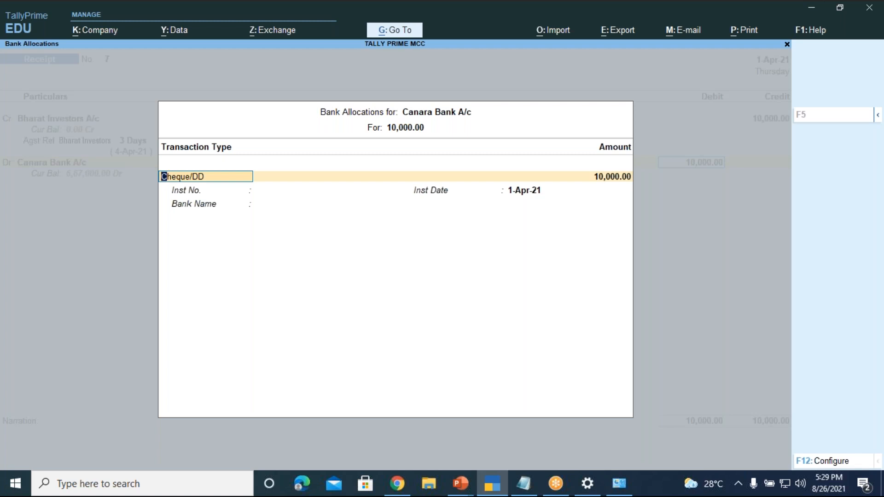
Fill in the bank allocation as Cheque/DD with instrument number 678543, dated 1-Apr-21, and bank name Axis Bank
key("Return")
key("Return")
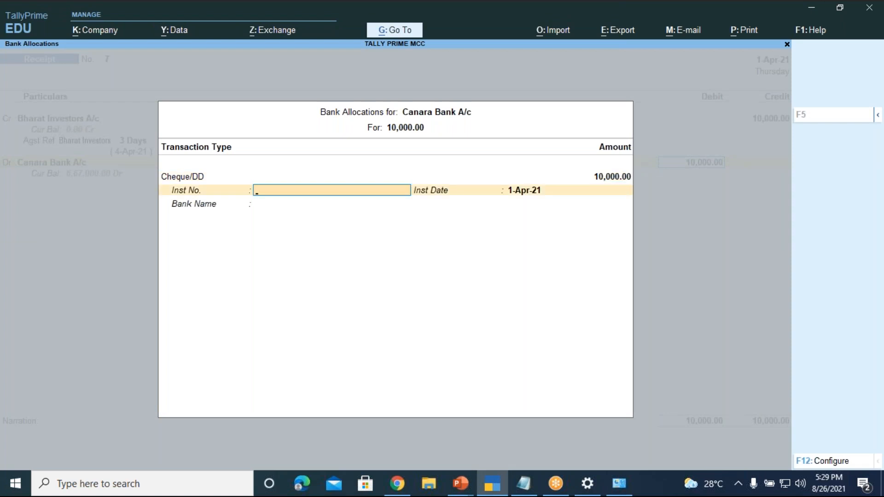
type("678543")
key("Return")
key("Return")
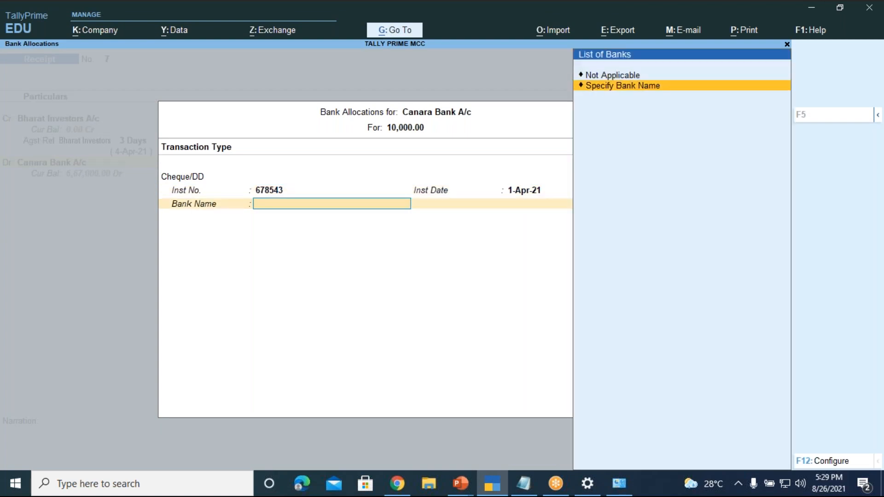
key("Return")
type("Axis")
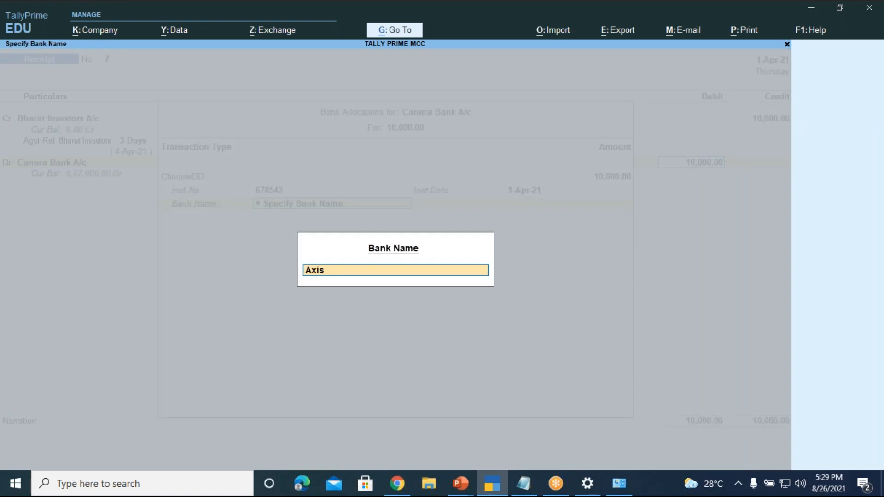
type(" Bank")
key("Return")
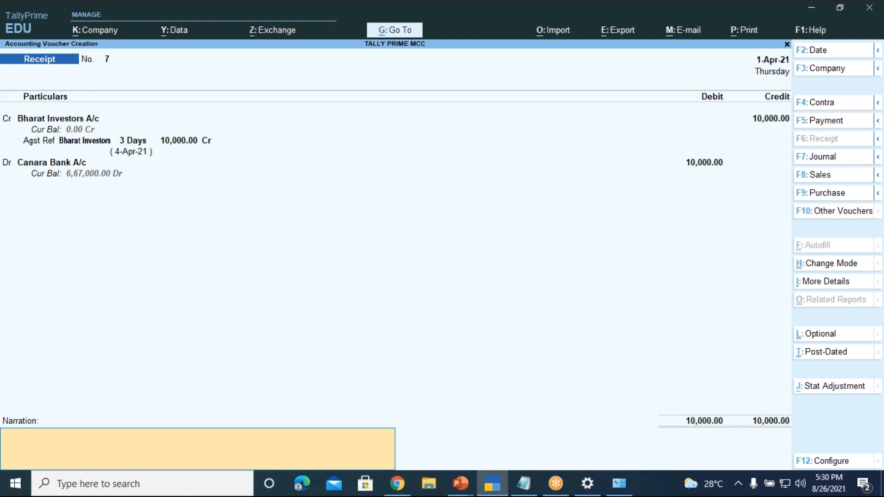
Add the narration "being payment received from bharat investors towards the consultancy services provided" and save the receipt voucher
type("being payment received")
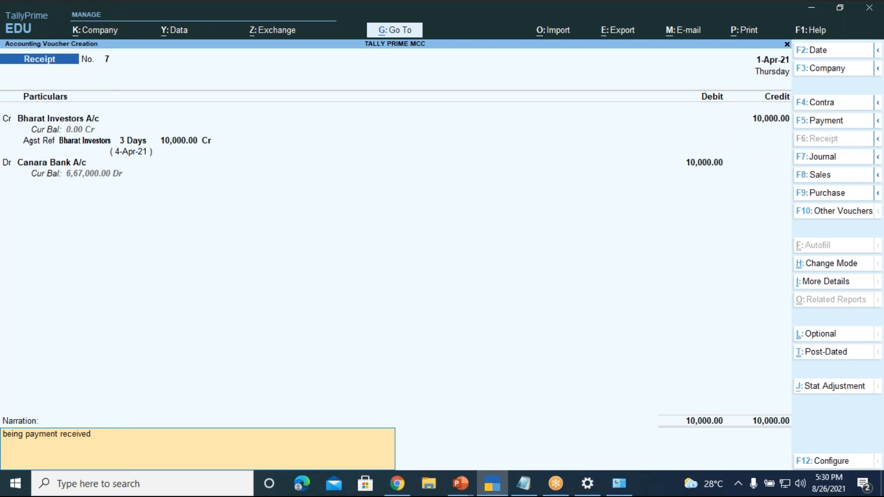
type(" from bharat investors towards")
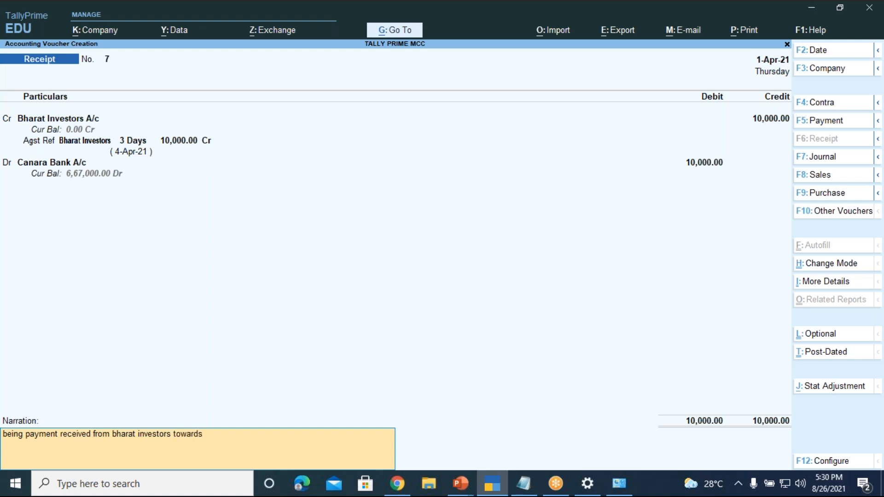
type(" the consultancy services")
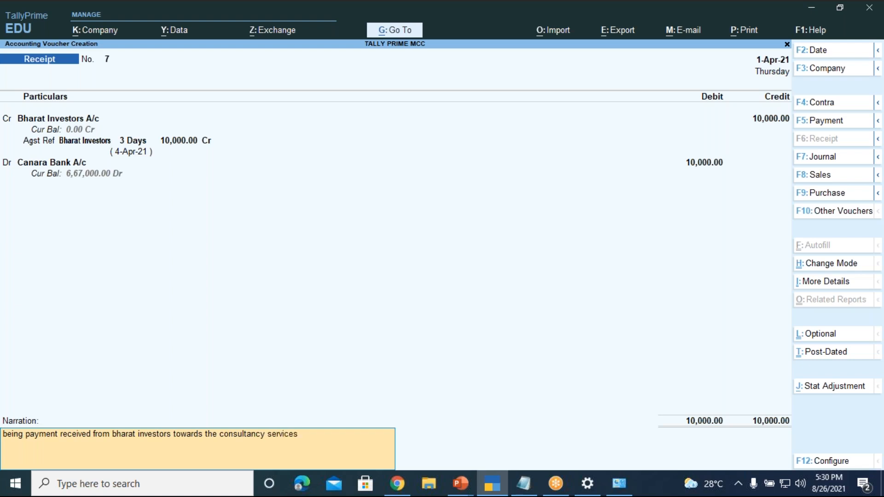
type(" provided")
key("Return")
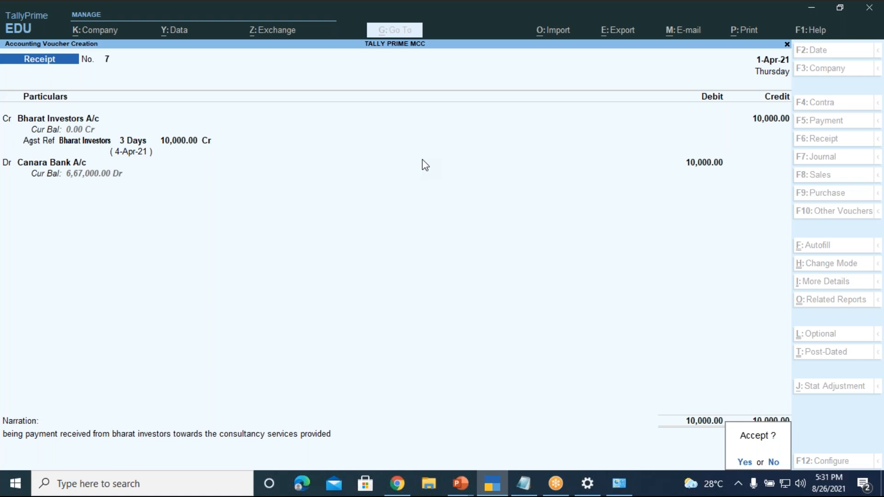
key("Return")
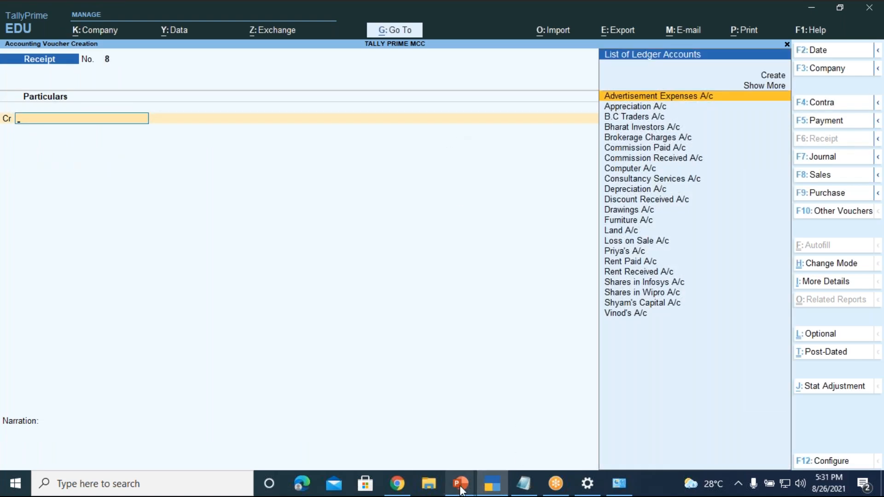
Switch to the Tally Prime-LEVEL 1 presentation in PowerPoint and show the journal voucher exercises slide full screen
left_click(460, 483)
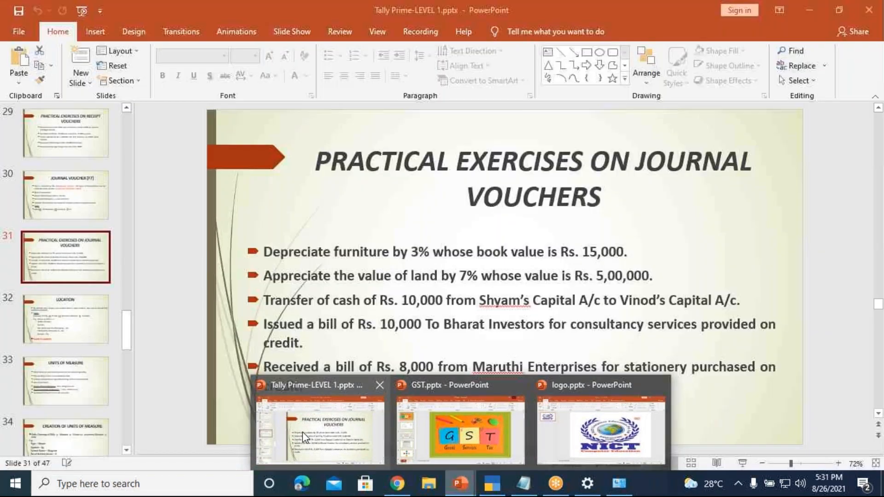
left_click(303, 432)
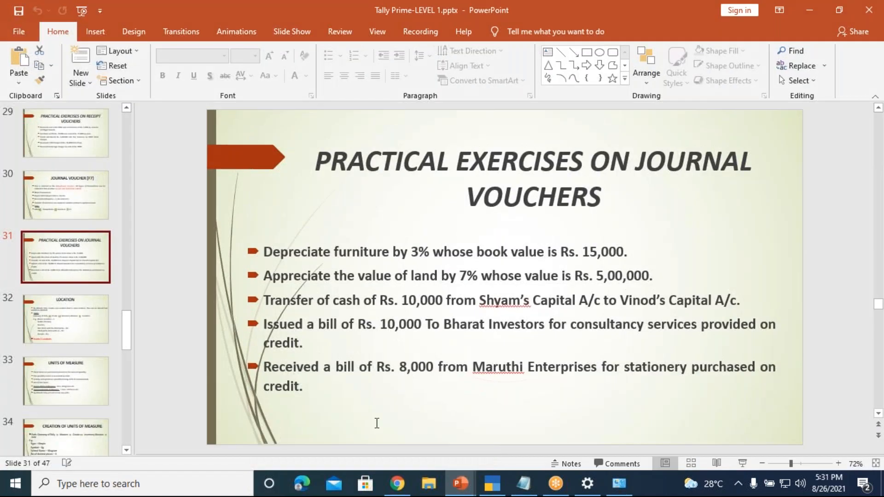
left_click(742, 461)
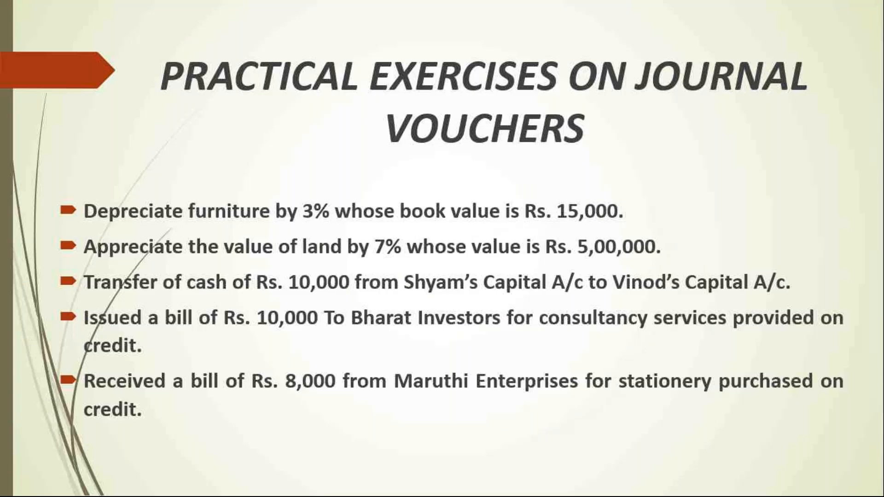
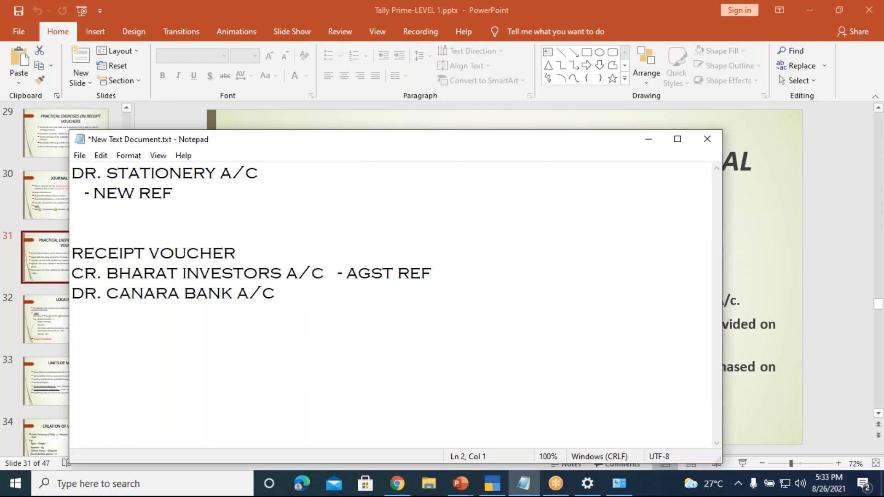
Write "CR. MARUTHI ENTERPRISES A/C" before "- NEW REF" on the second line of the Notepad note
key("BackSpace")
type("CR")
key("BackSpace")
key("BackSpace")
key("BackSpace")
type("CR.  ")
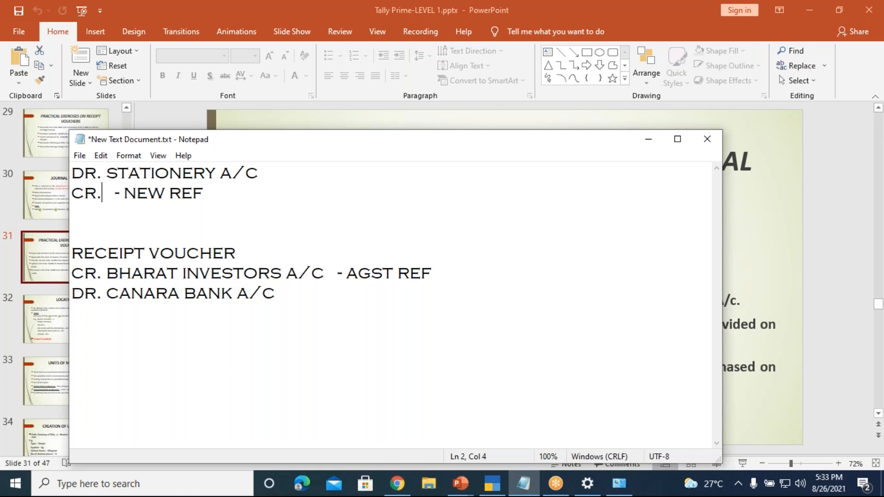
type("MARUTH")
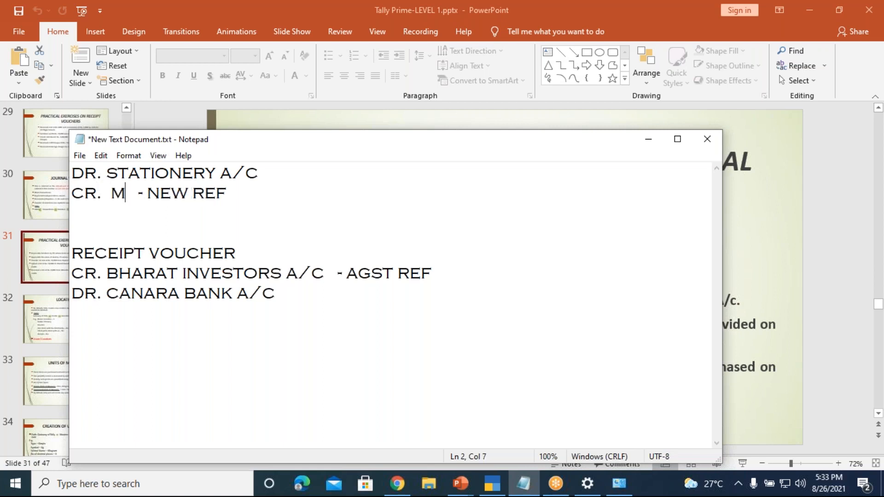
type("I ENTER")
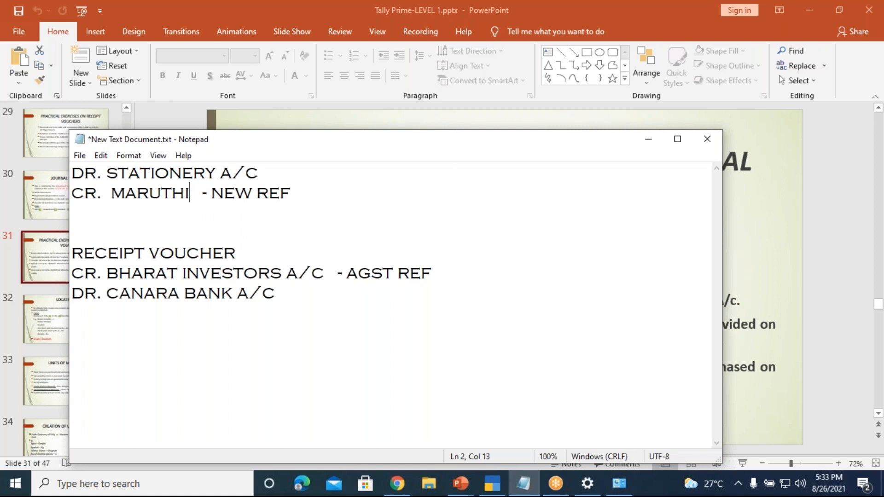
type("PRISES ")
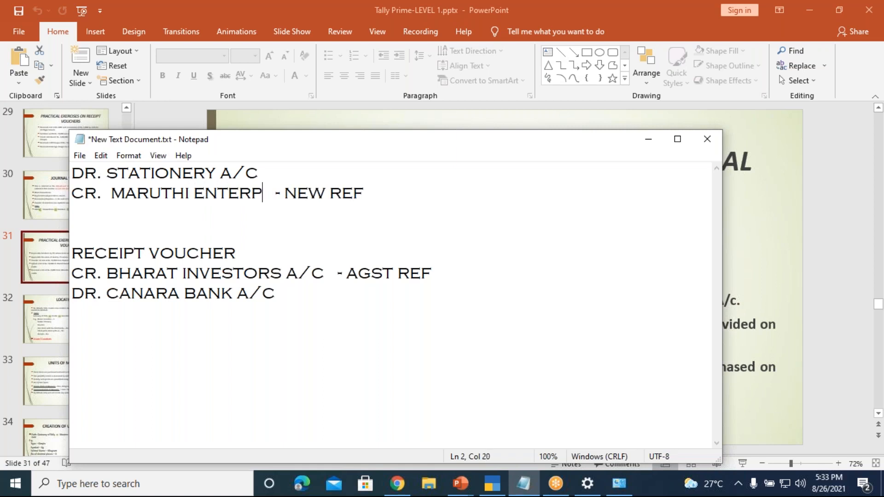
type("A/C")
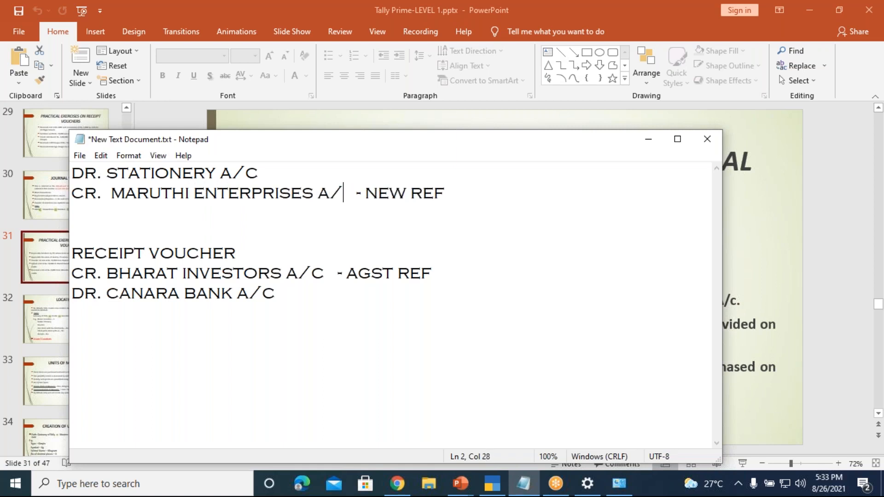
key("Return")
key("Return")
key("BackSpace")
key("BackSpace")
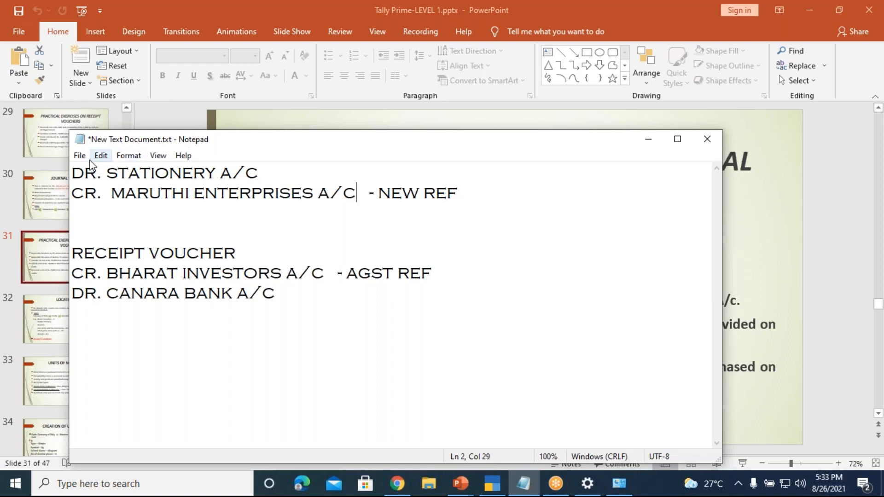
Delete the "RECEIPT VOUCHER" heading and its Bharat Investors and Canara Bank lines from the note
left_click_drag(75, 174, 462, 192)
left_click_drag(73, 252, 277, 294)
key("Delete")
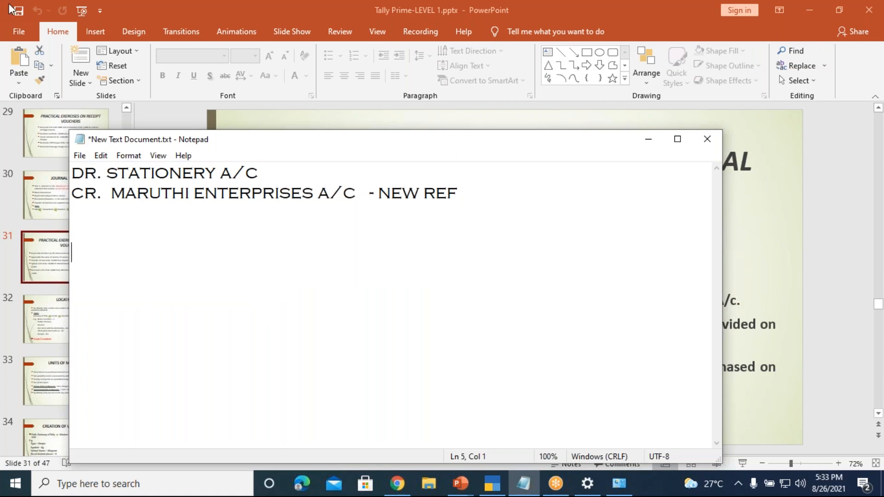
Switch to TallyPrime, start a journal voucher and create a ledger named Stationery A/c for its debit line
left_click(488, 487)
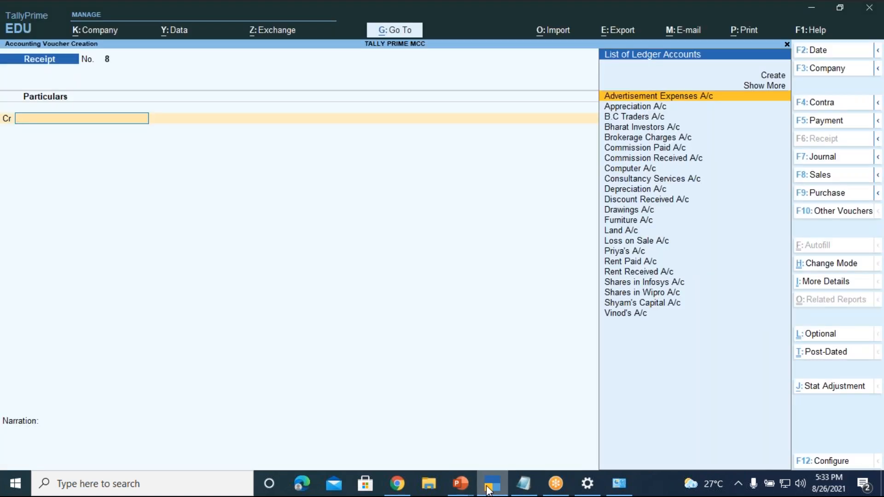
key("F7")
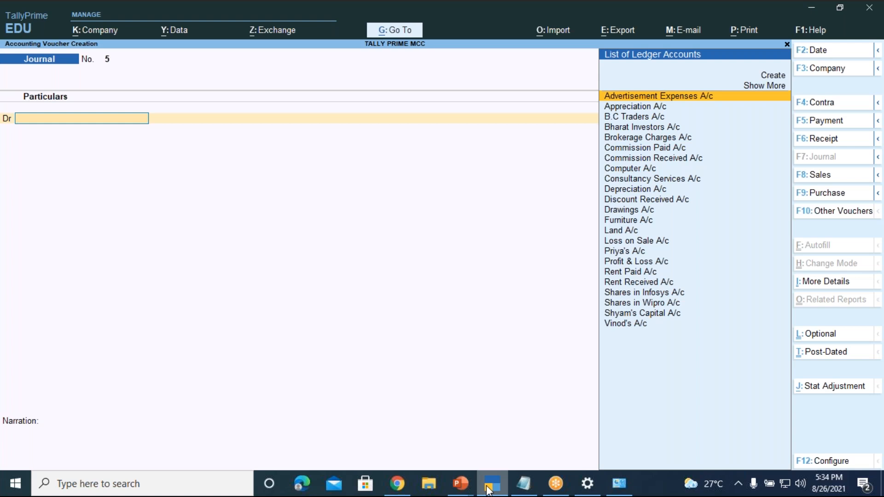
key("Up")
key("Up")
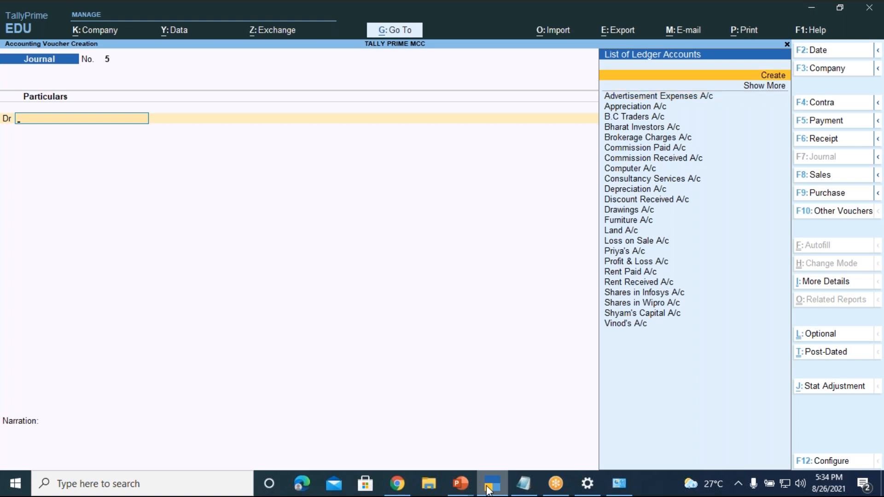
key("Return")
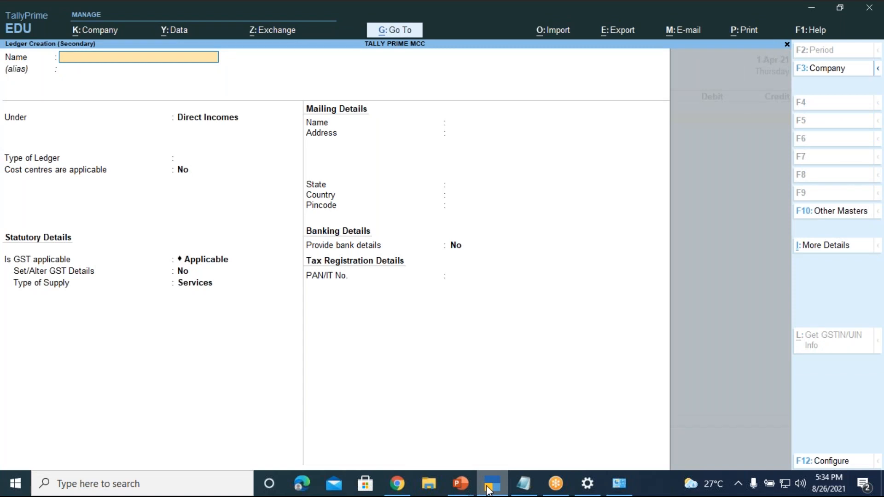
type("Stationeryr")
key("BackSpace")
type("y A/c")
key("Return")
key("Return")
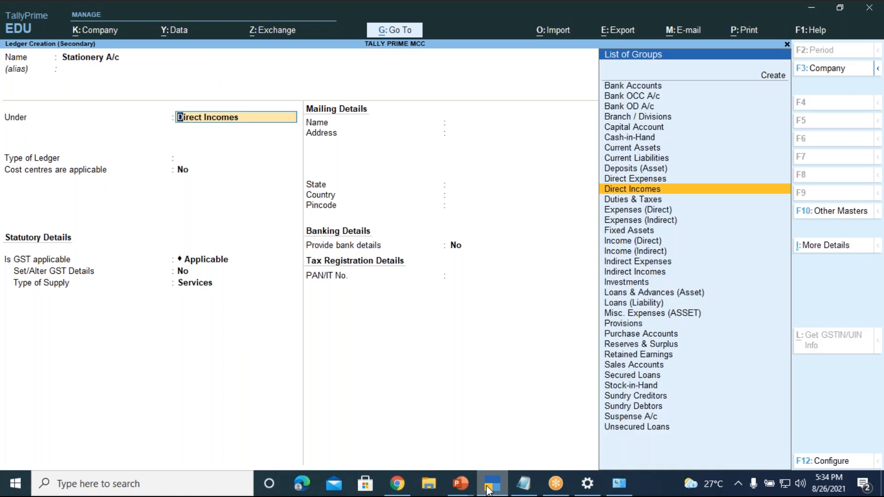
Place the Stationery A/c ledger under Indirect Expenses, keeping its ledger type as Not Applicable
type("Indi")
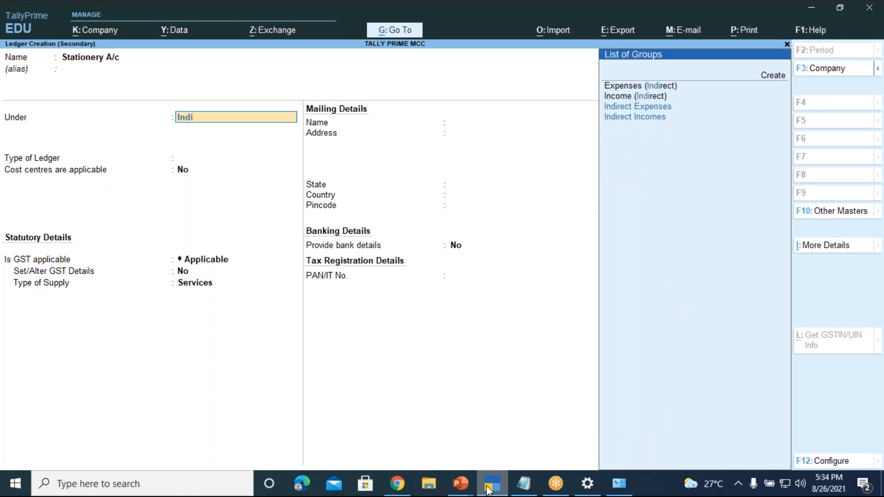
key("Down")
key("Down")
key("Up")
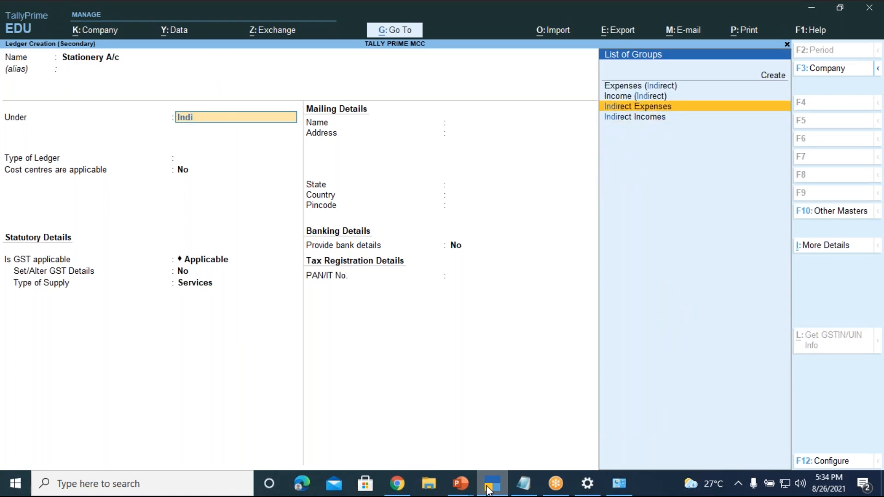
key("Return")
key("Return")
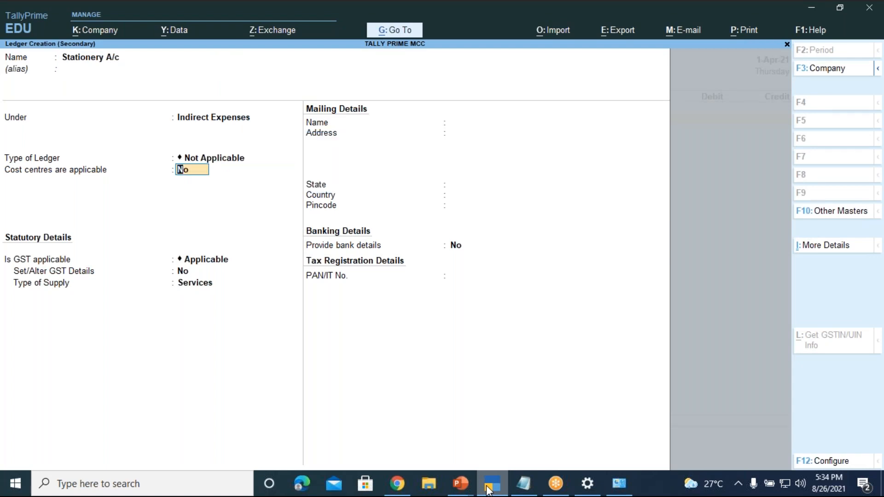
Set GST to Not Applicable for the Stationery A/c ledger and save it
key("Return")
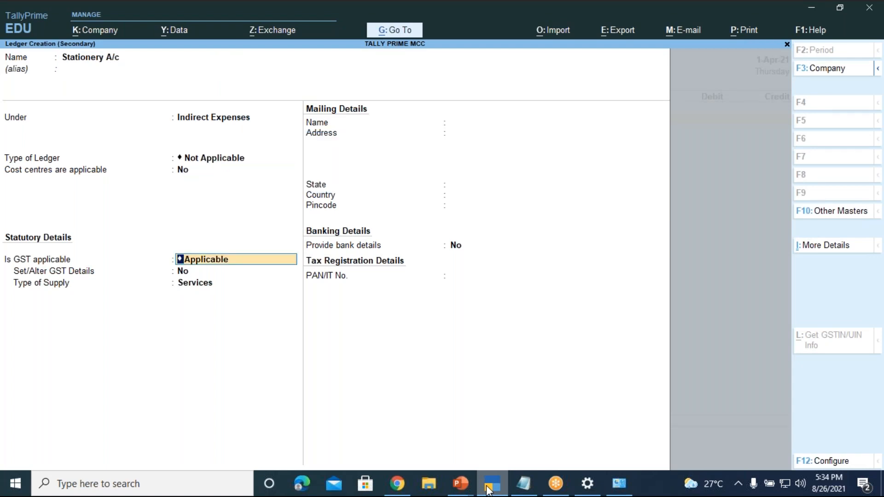
key("BackSpace")
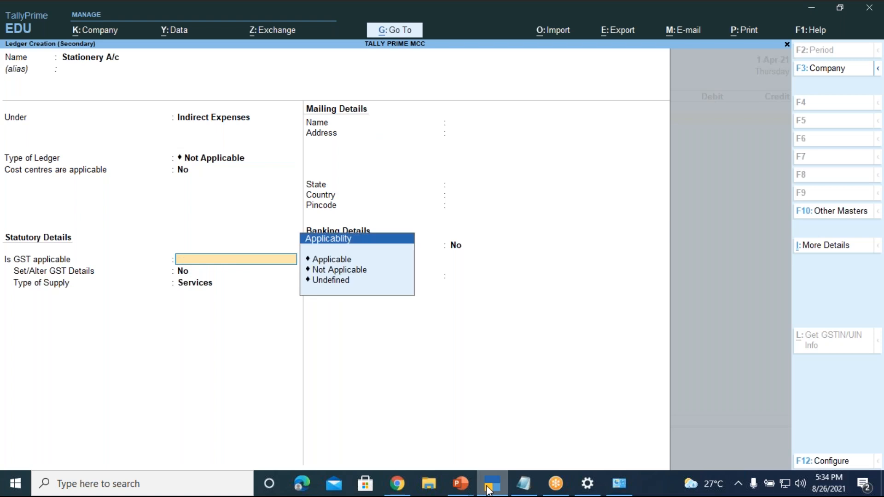
key("Down")
key("Return")
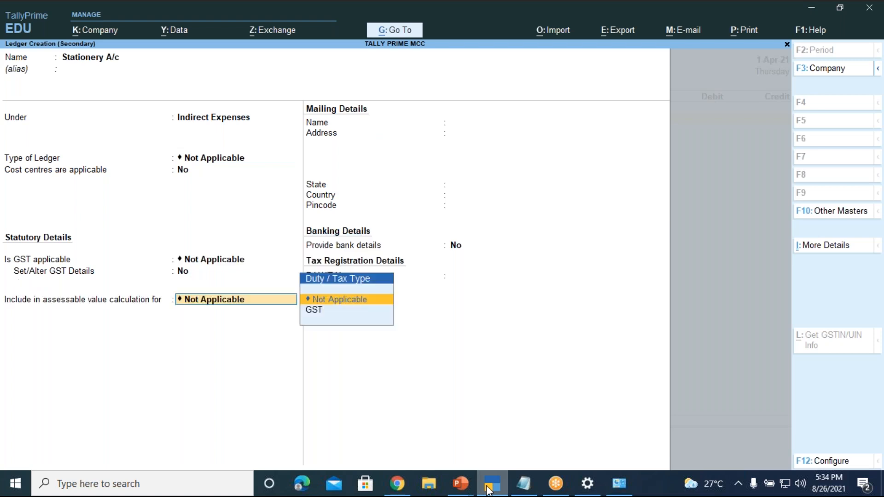
key("Return")
key("Return")
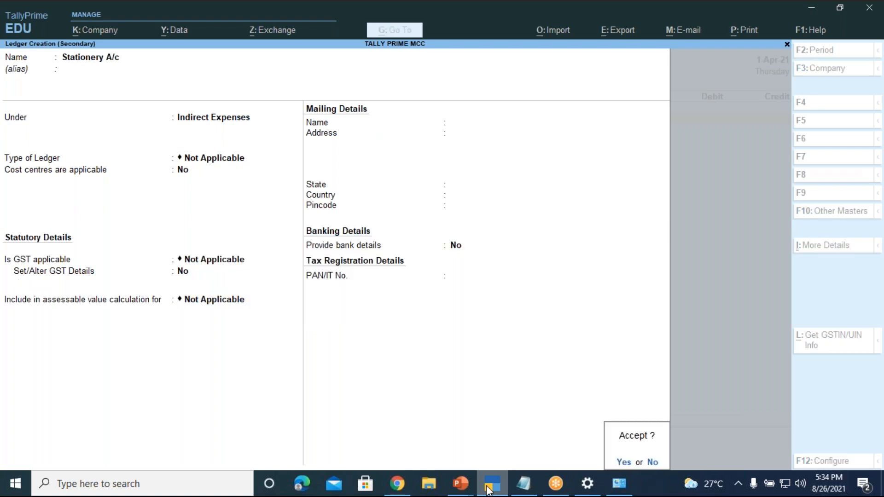
key("Return")
Debit Stationery A/c with 8000 in the journal voucher
type("8000")
key("Return")
key("Return")
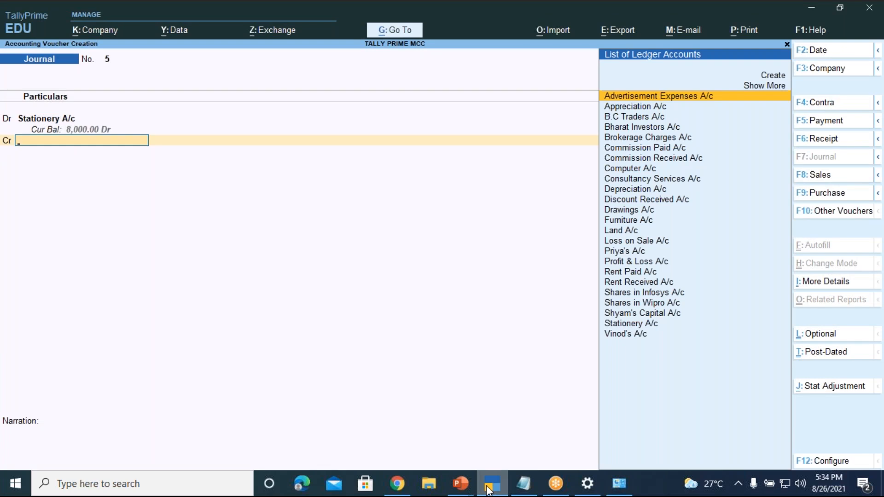
Create a ledger named Maruthi Enterprises A/c for the voucher's credit line
key("Up")
key("Up")
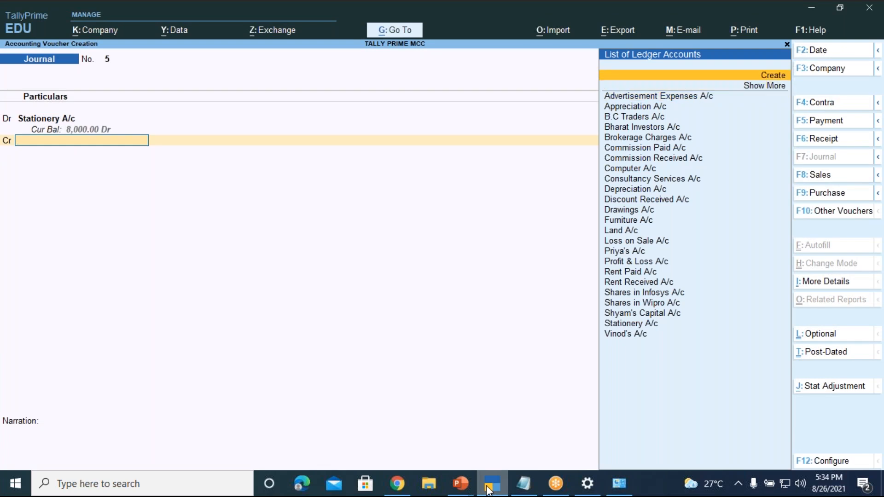
key("Return")
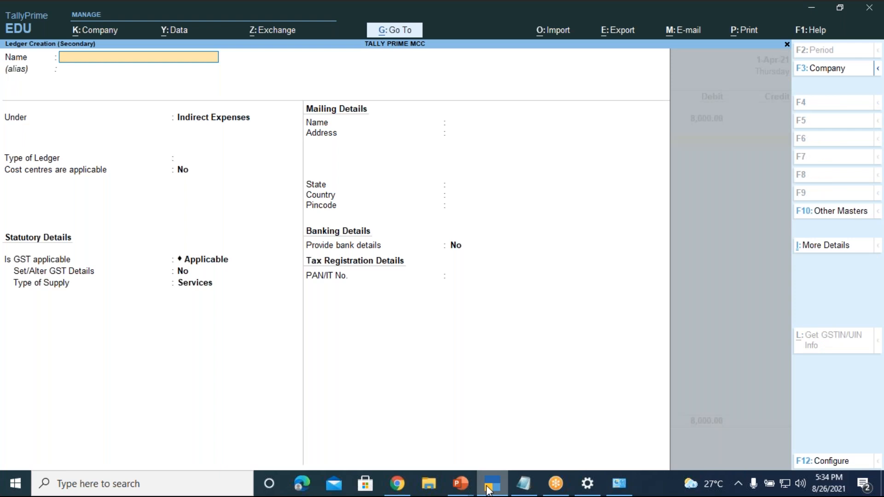
type("Maruthi Enterprises a/c")
key("Return")
key("Return")
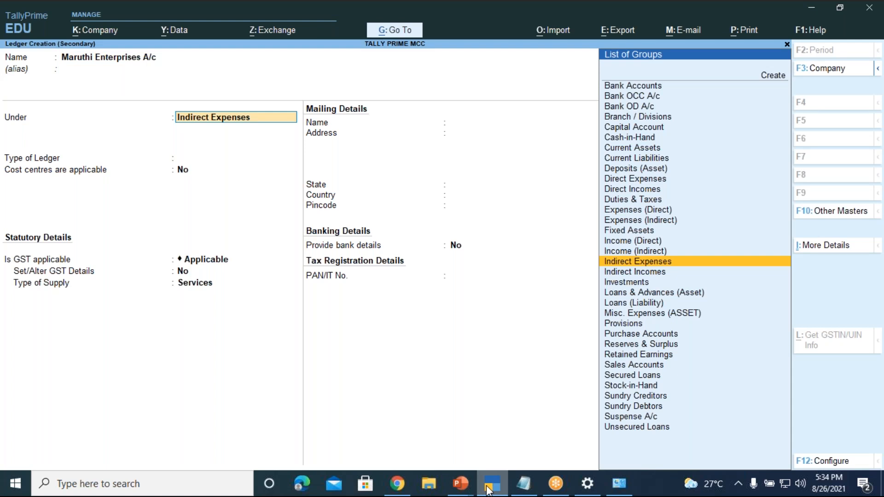
Place Maruthi Enterprises A/c under Sundry Creditors, keep its default bill-by-bill, mailing and tax details, and save the ledger
type("Sund")
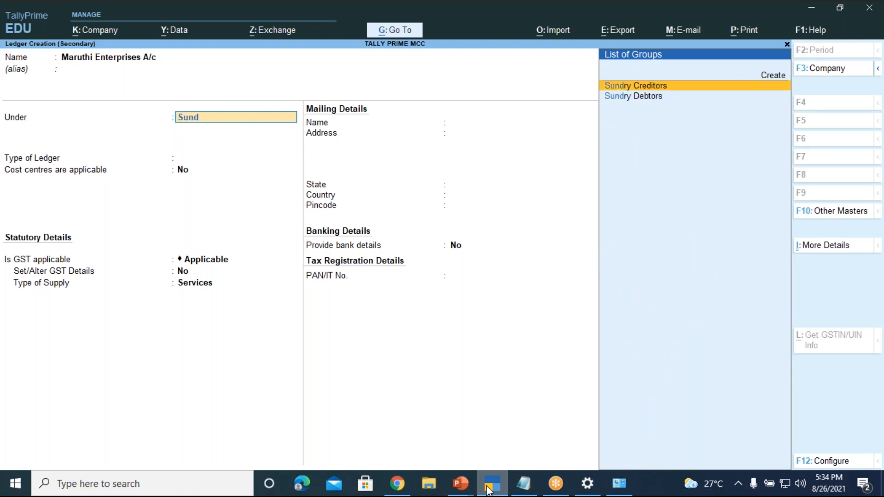
key("Return")
key("Return")
key("Return")
key("Return")
key("Return")
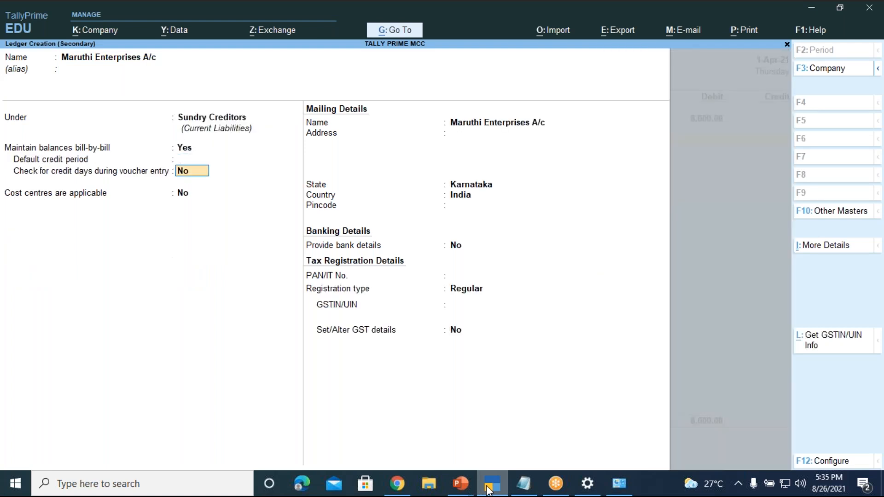
key("Return")
key("Return")
key("Return")
key("Return")
key("Return")
key("Return")
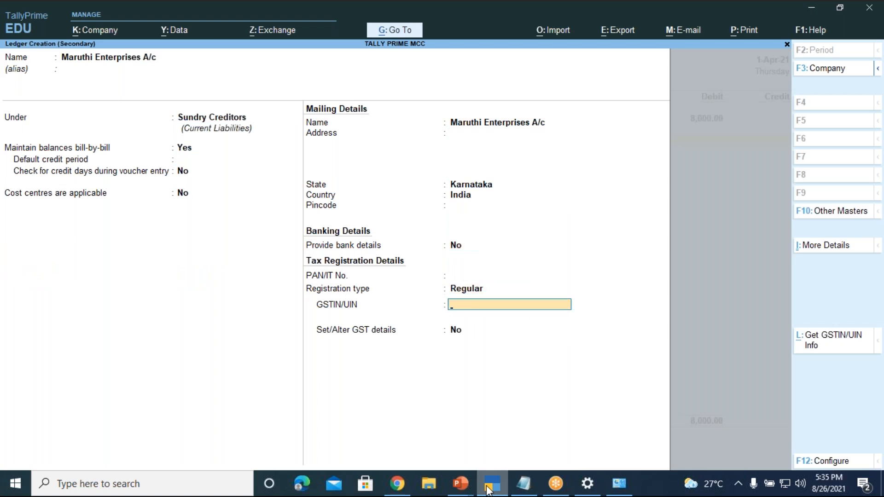
key("Return")
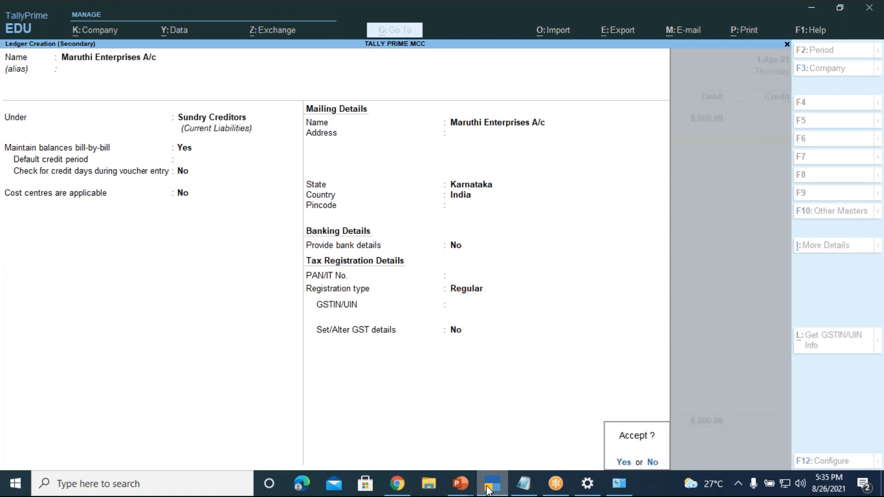
key("Return")
Credit Maruthi Enterprises A/c with 8,000 as a New Ref bill named Maruthi Enterprises with a 2-day credit period
key("Return")
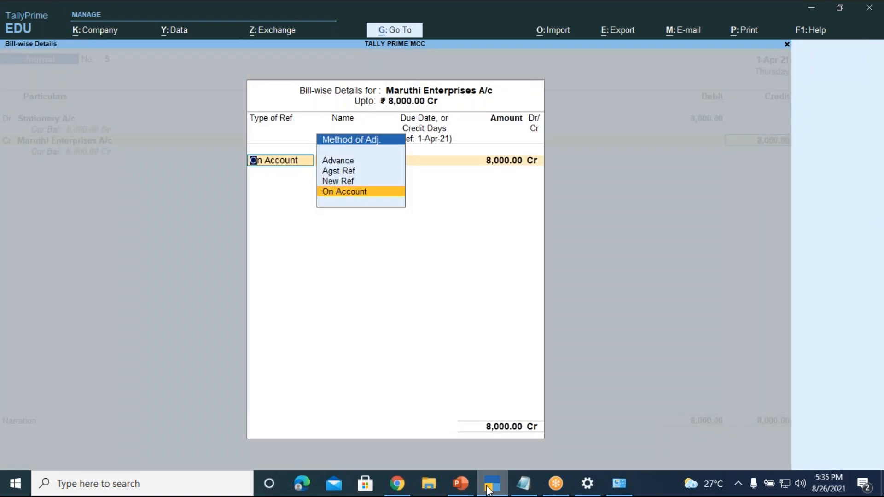
key("Up")
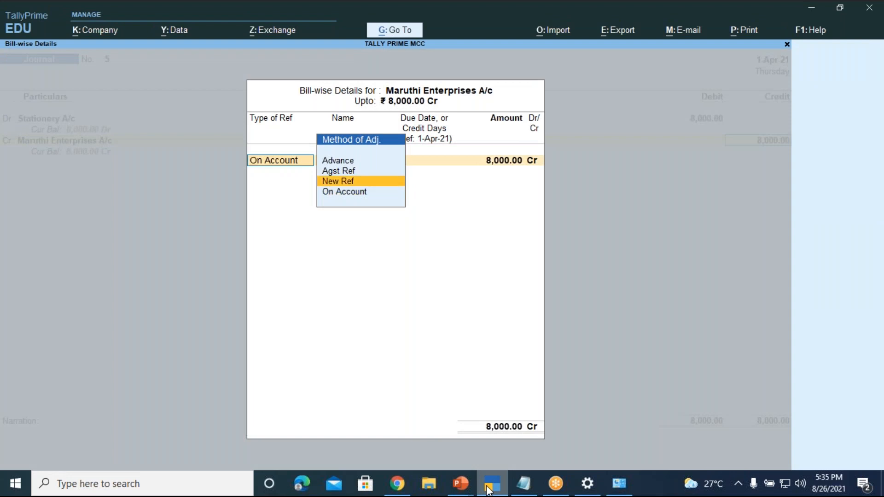
key("Return")
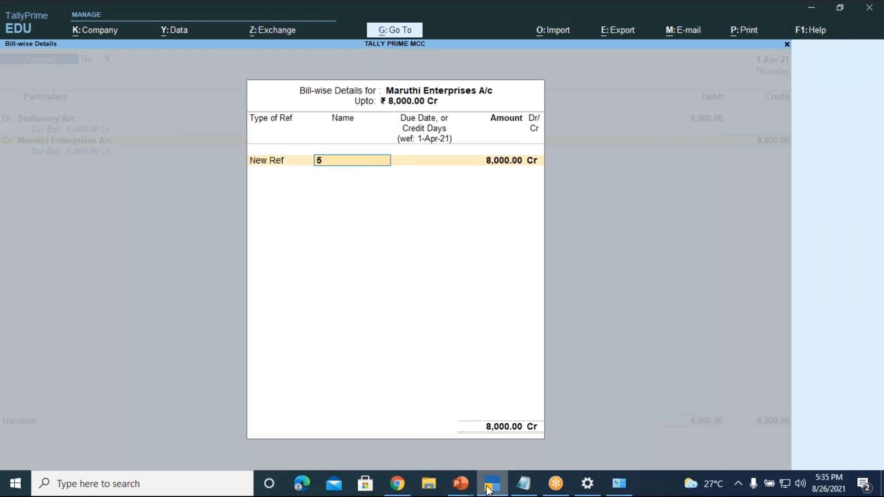
type("Maruthi enterpri")
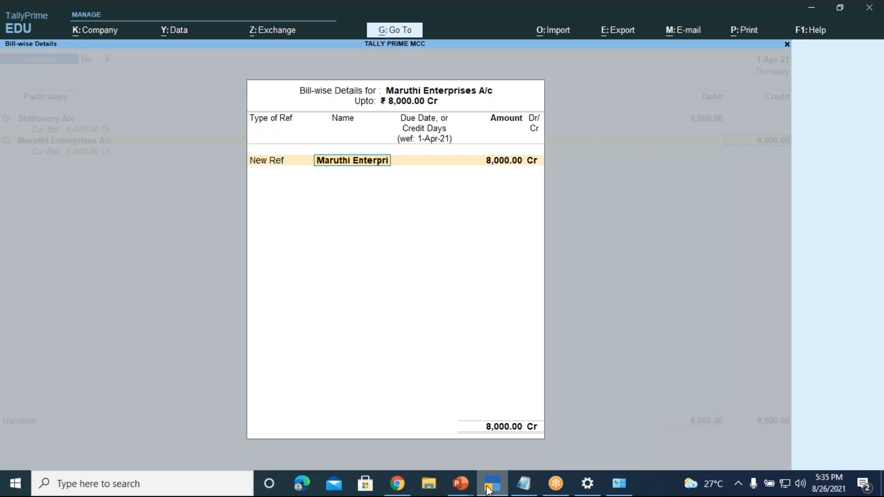
type("ses\\")
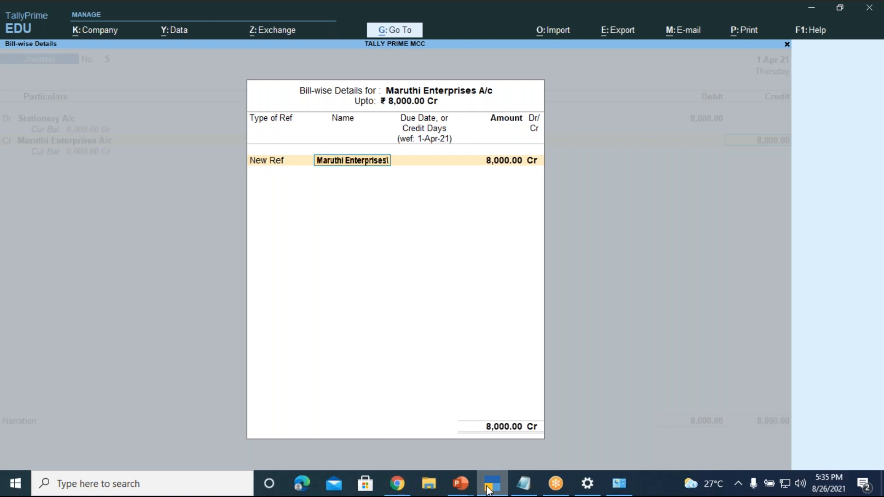
key("BackSpace")
key("Return")
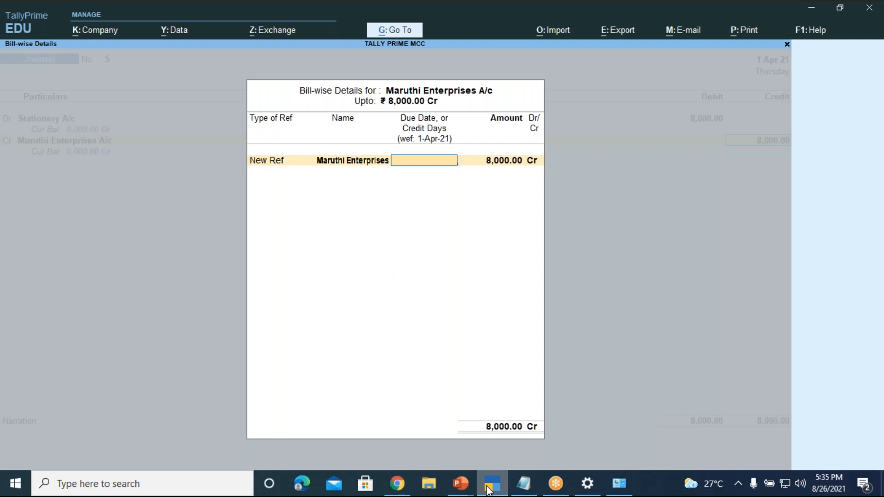
type("2")
key("Return")
key("Return")
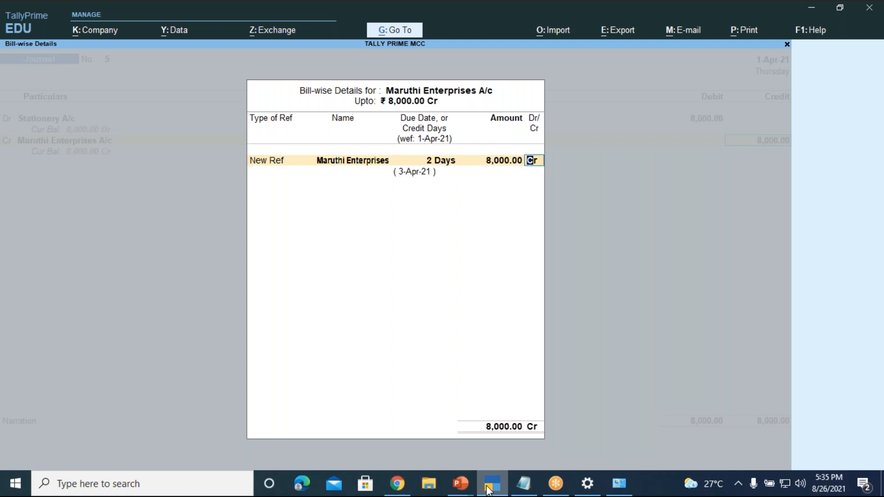
key("Return")
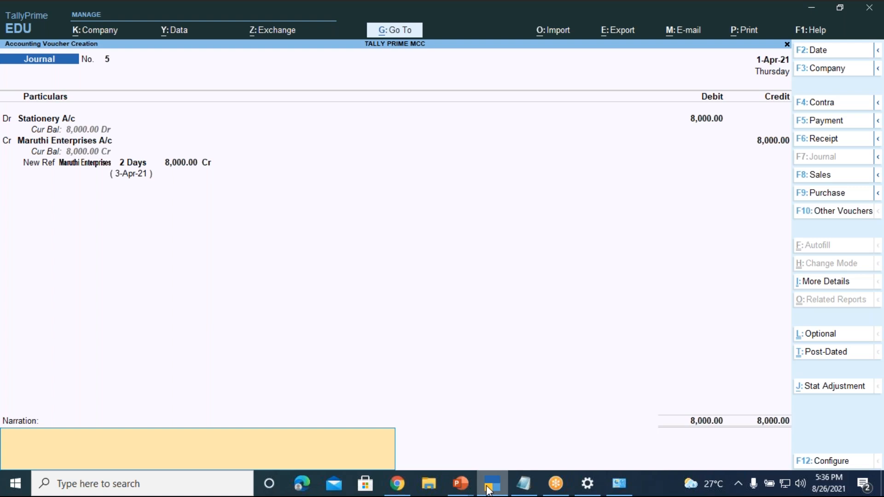
Add the narration "being stationery purchased on credit from maruthi enterprises" and save the journal voucher
type("being stationery purchas")
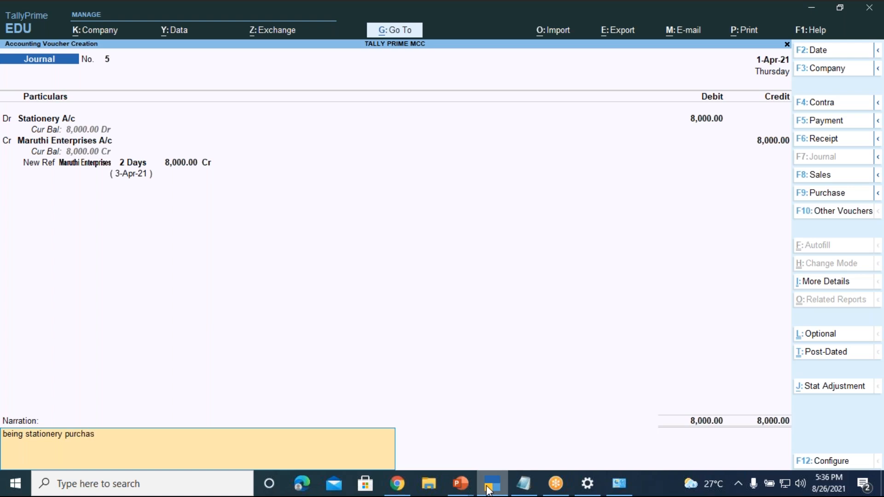
type("ed on cred")
type("it from maruth")
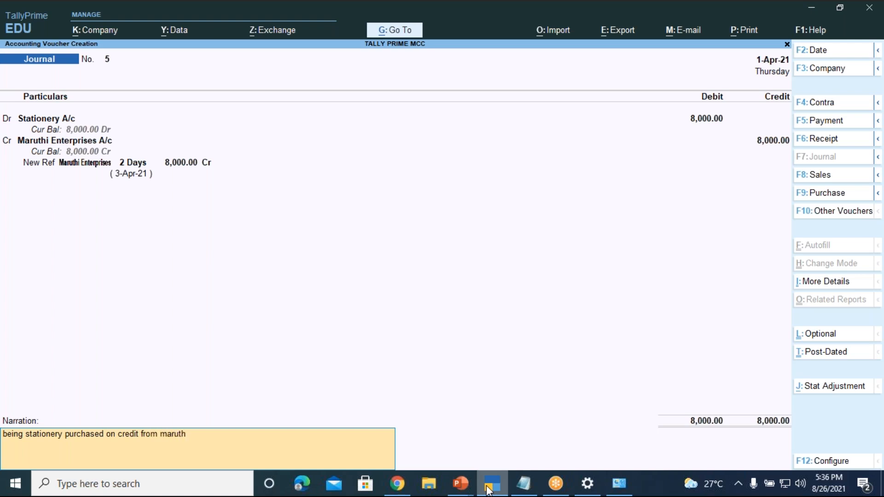
type("i enterp")
type("ises")
key("Return")
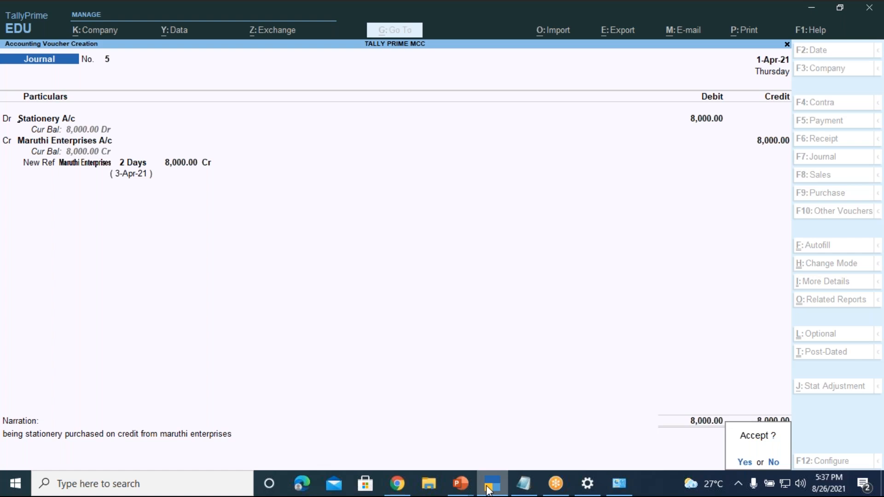
key("Return")
Switch to the Tally Prime-LEVEL 1 presentation in PowerPoint, review the journal voucher exercises slide full screen, and exit the slide show
mouse_move(465, 483)
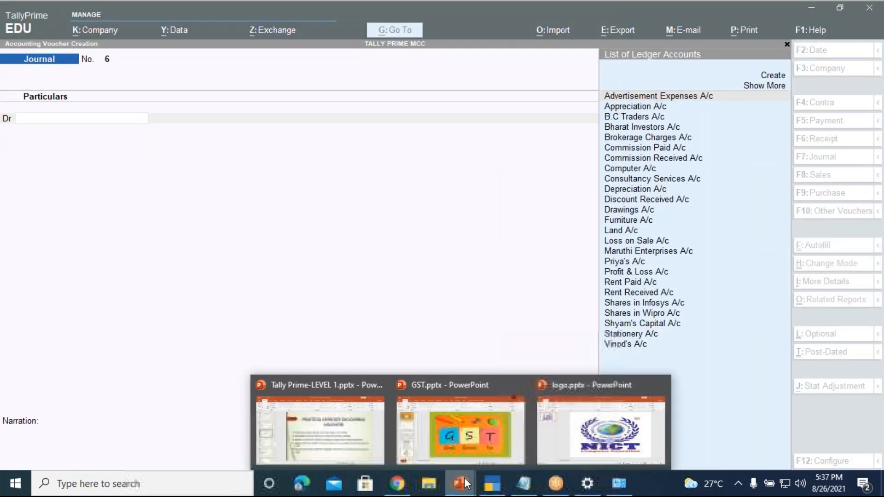
left_click(357, 445)
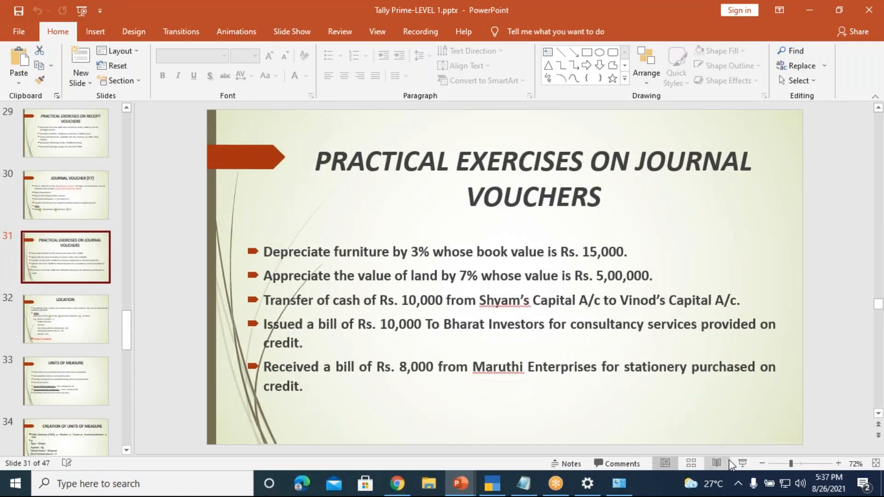
left_click(741, 463)
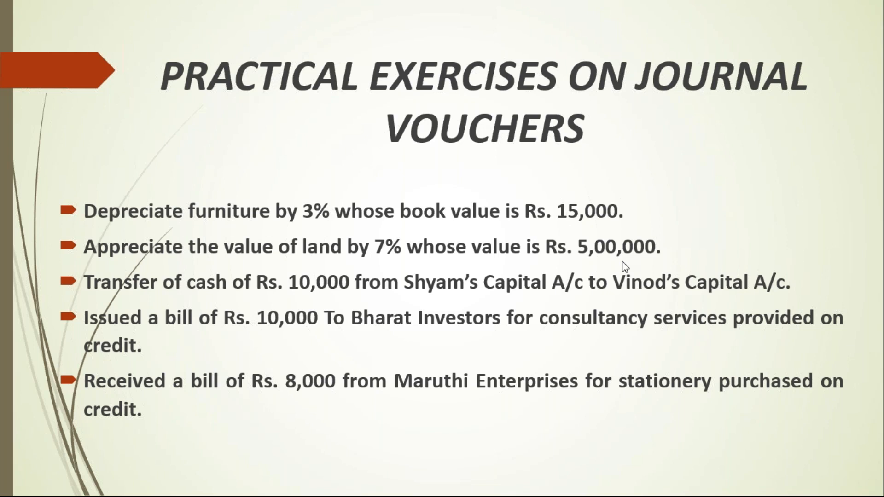
key("Escape")
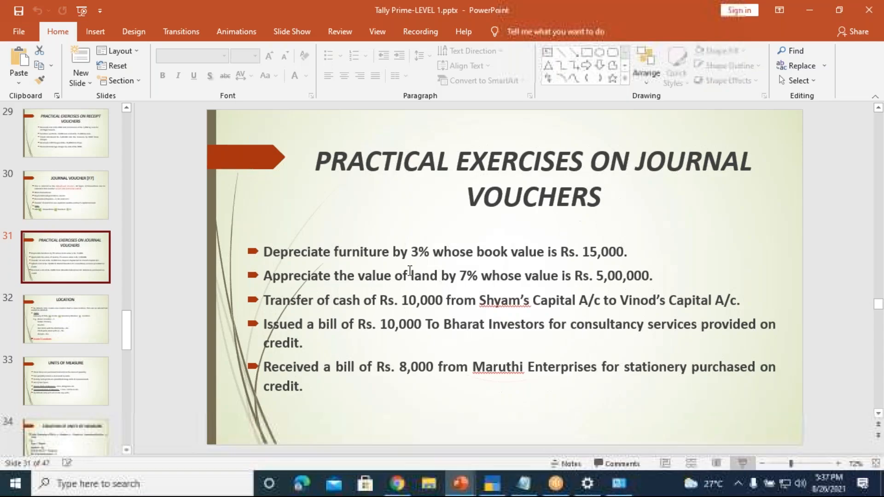
Switch to TallyPrime and review the Bills Payable report with the detailed breakdown of Maruthi Enterprises' bill, returning to voucher entry
left_click(492, 484)
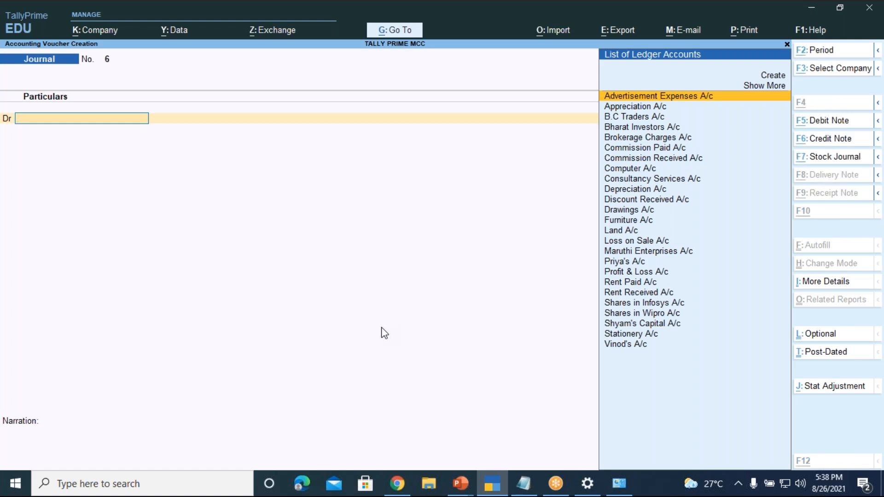
key("ctrl+g")
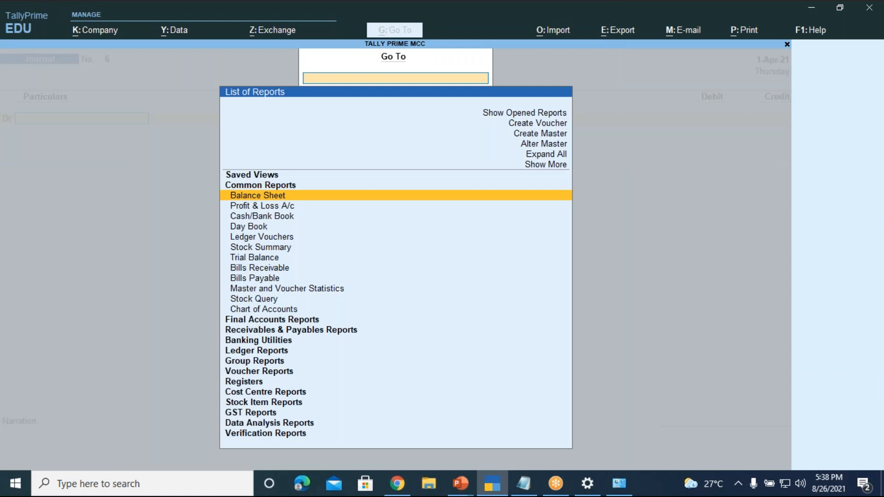
key("Down")
key("Down")
key("Down")
key("Down")
key("Down")
key("Down")
key("Down")
key("Down")
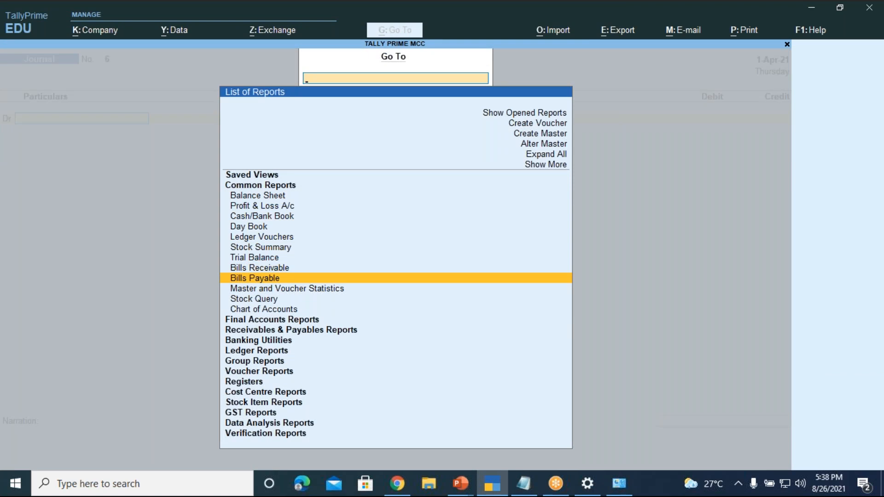
key("Return")
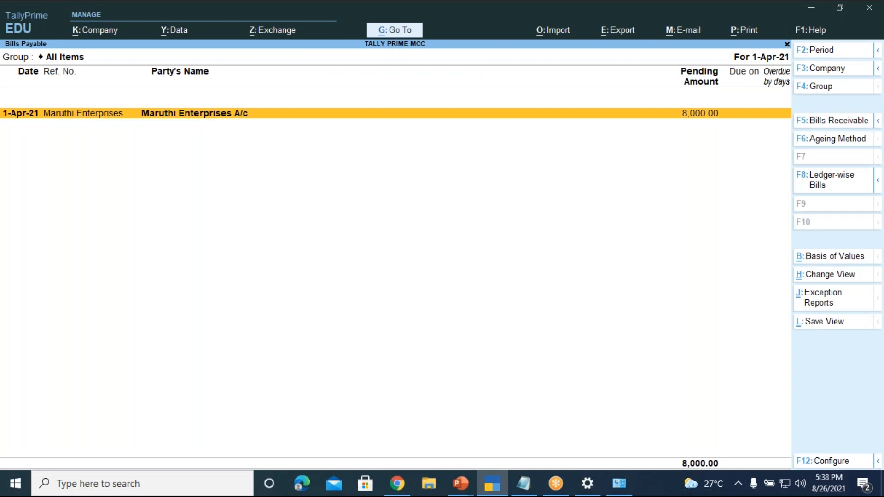
key("alt+F1")
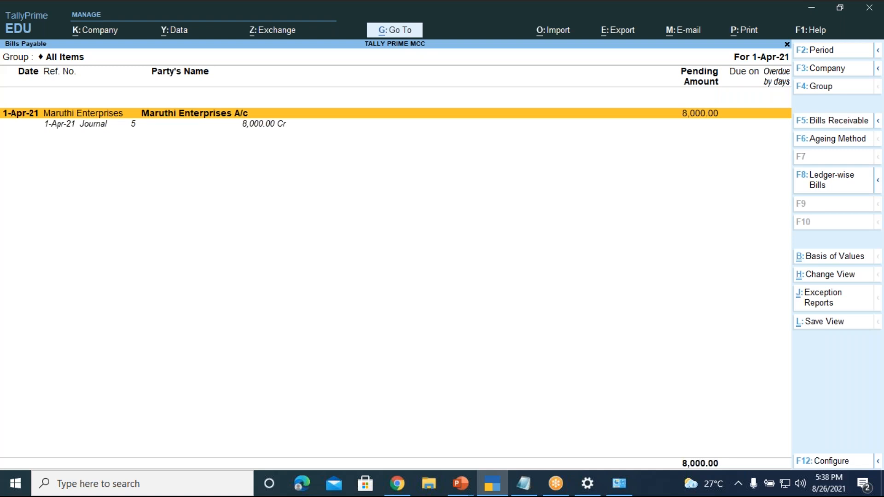
key("Escape")
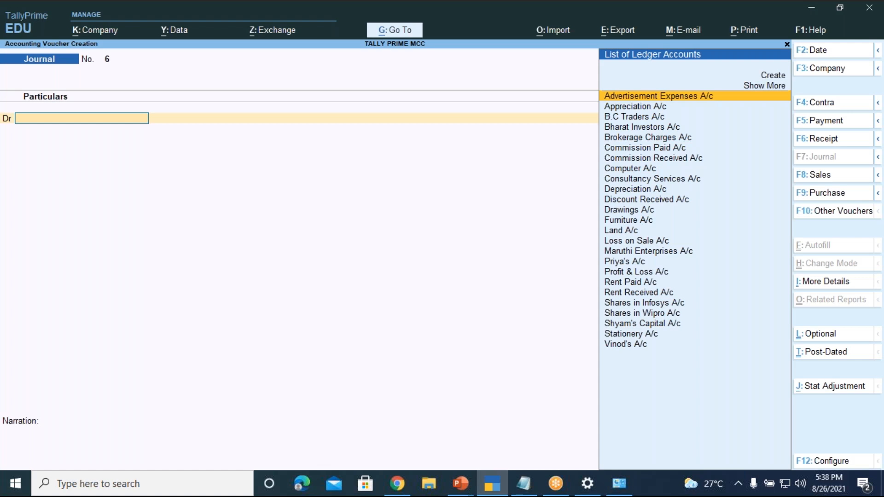
Start a payment voucher debiting Maruthi Enterprises A/c with 8,000, adjusted as Agst Ref against the Maruthi Enterprises bill
key("F5")
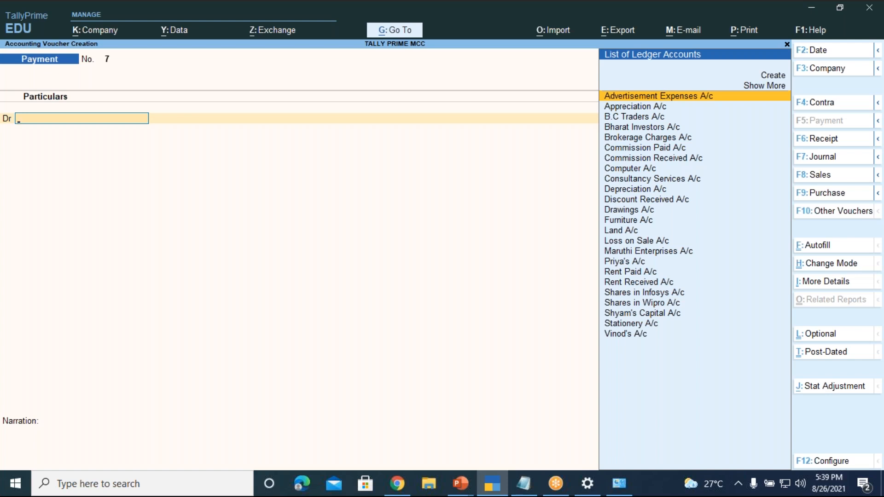
type("Mar")
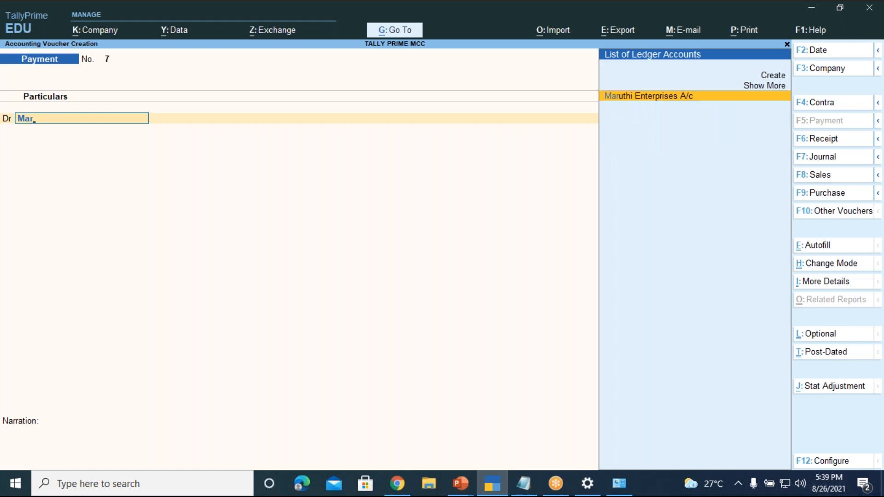
key("Return")
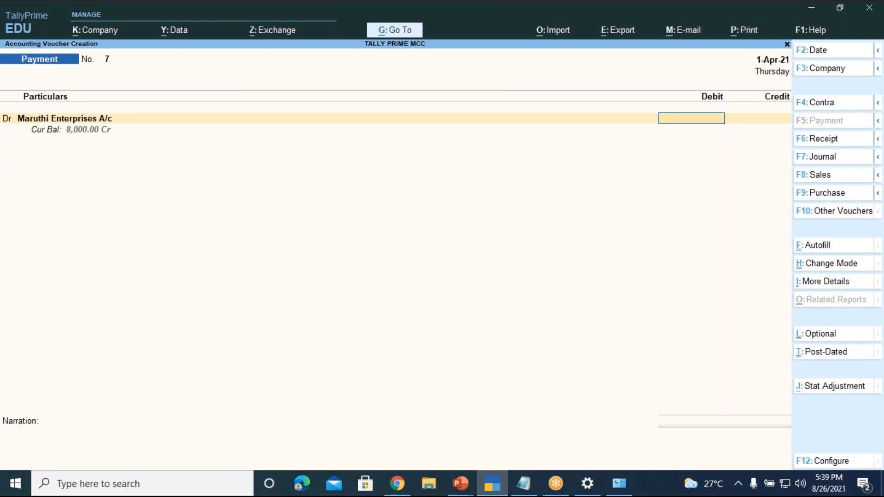
type("8000")
key("Return")
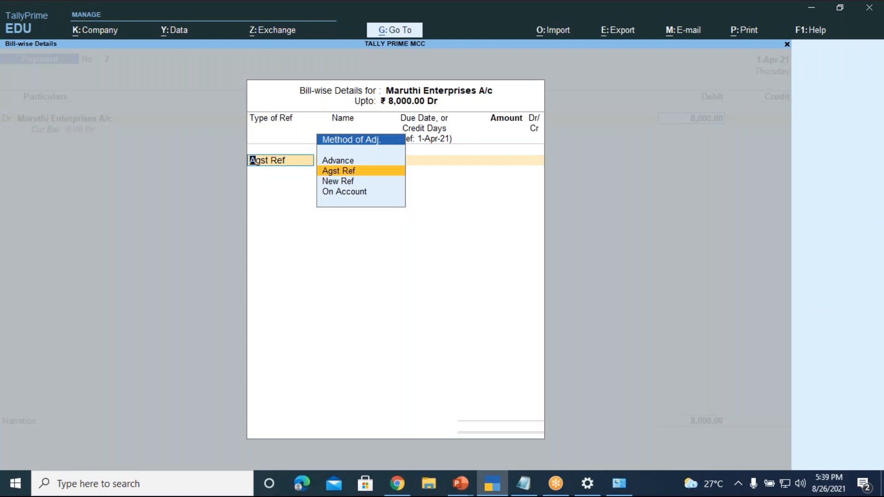
key("Return")
key("Return")
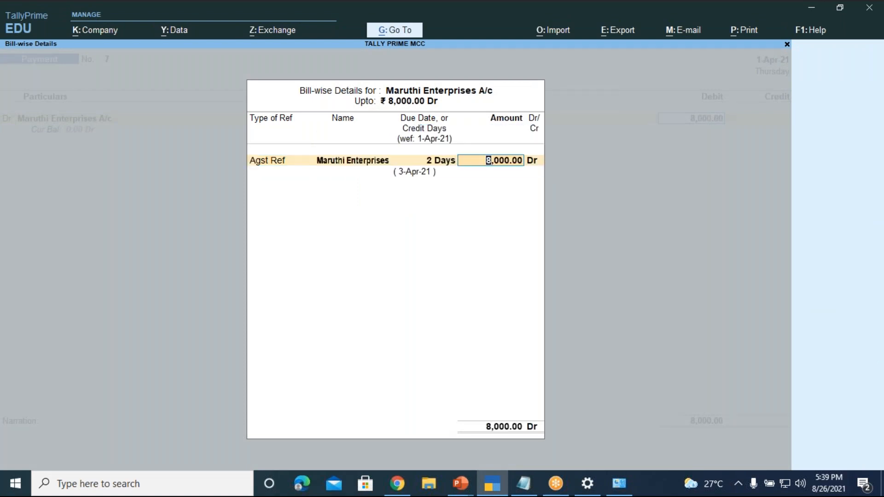
key("Return")
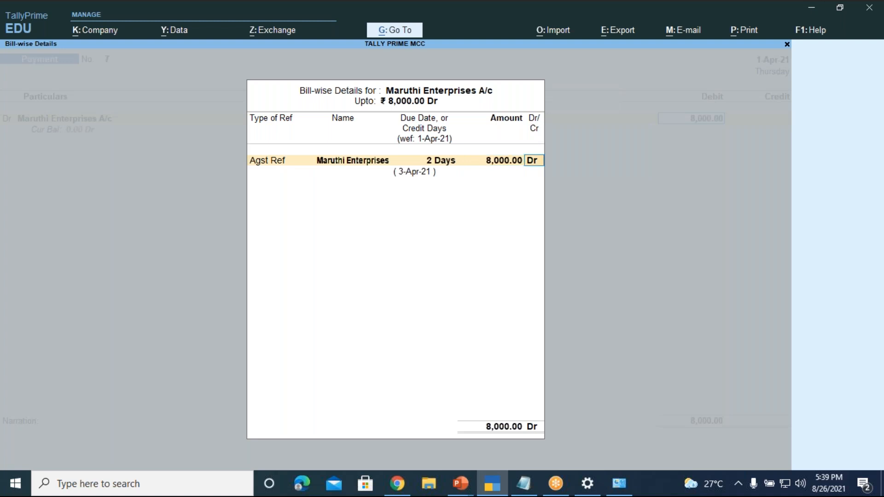
key("Return")
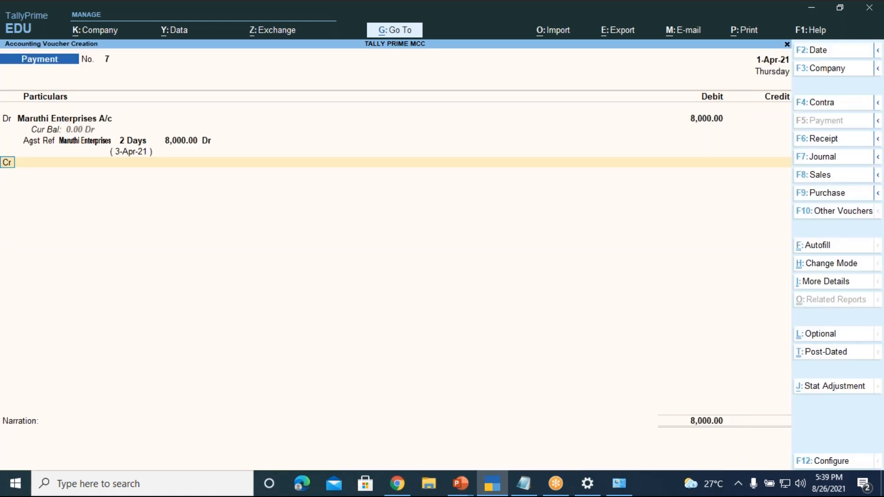
Credit Canara Bank A/c with 8,000 in the payment voucher
key("Return")
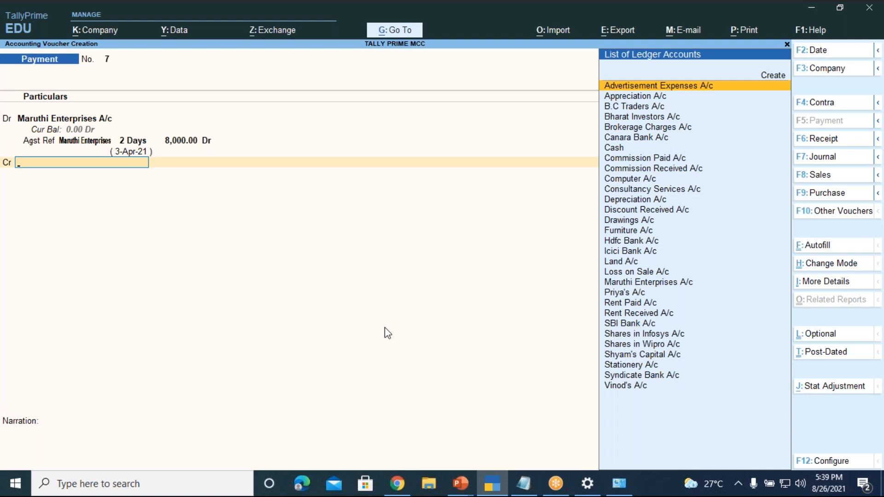
key("Down")
key("Down")
key("Down")
key("Down")
key("Down")
key("Down")
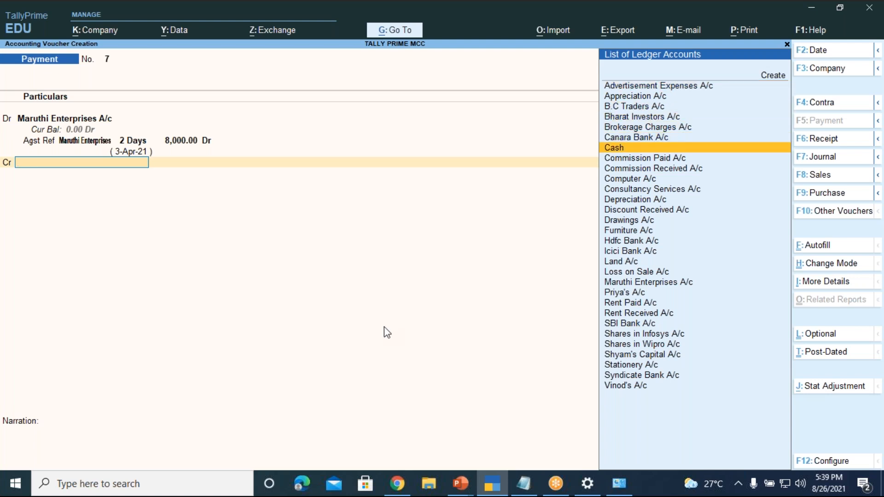
key("Up")
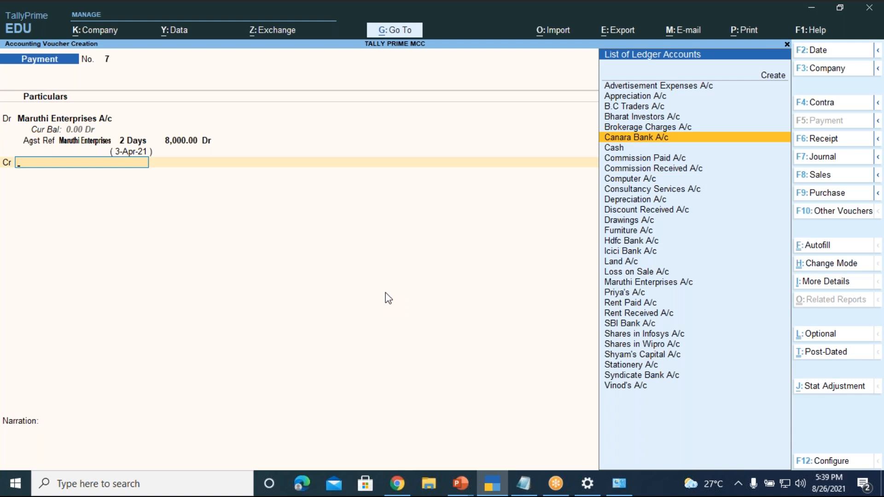
key("Return")
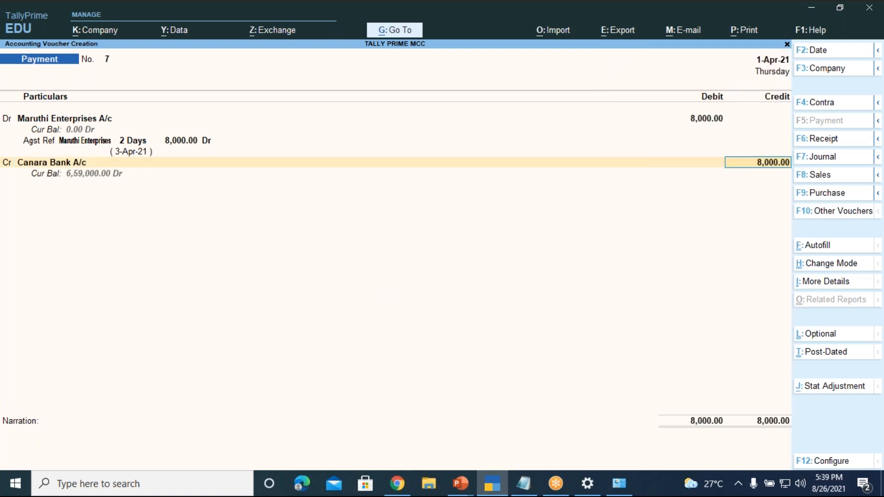
key("Return")
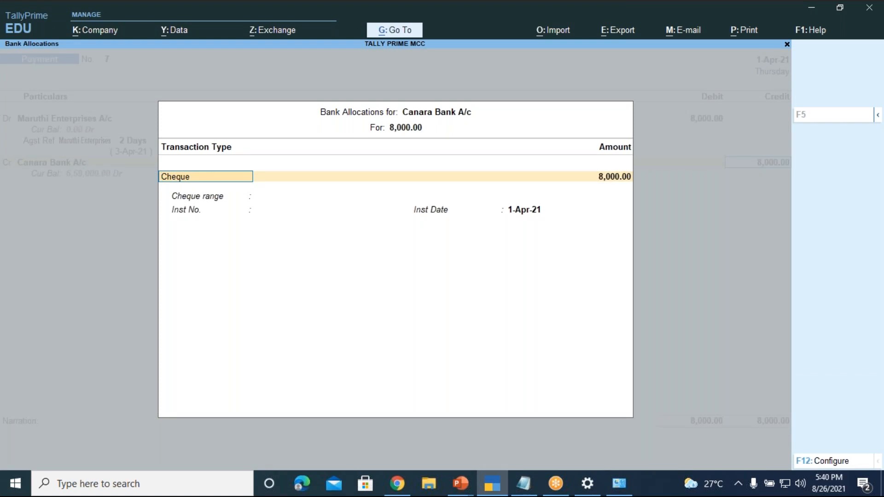
Set the Canara Bank allocation's transaction type to Others for 8,000, leaving the instrument number blank and the date 1-Apr-21
key("BackSpace")
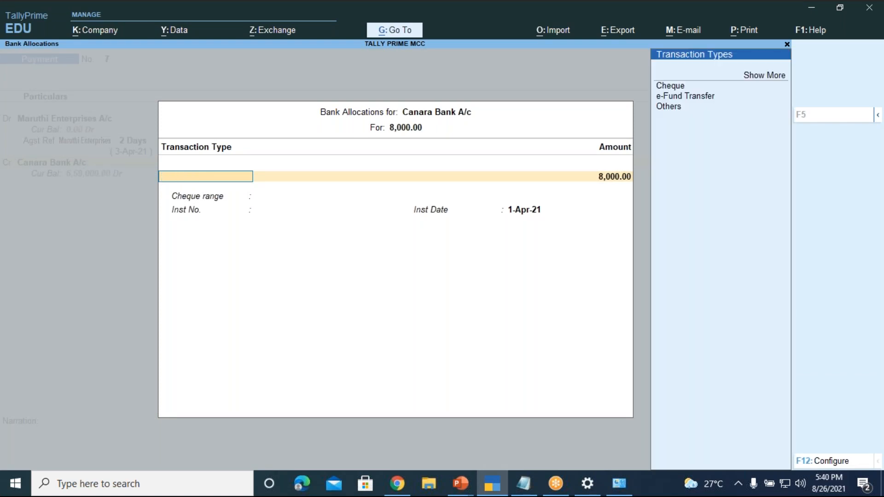
key("Up")
key("Up")
key("Up")
key("Up")
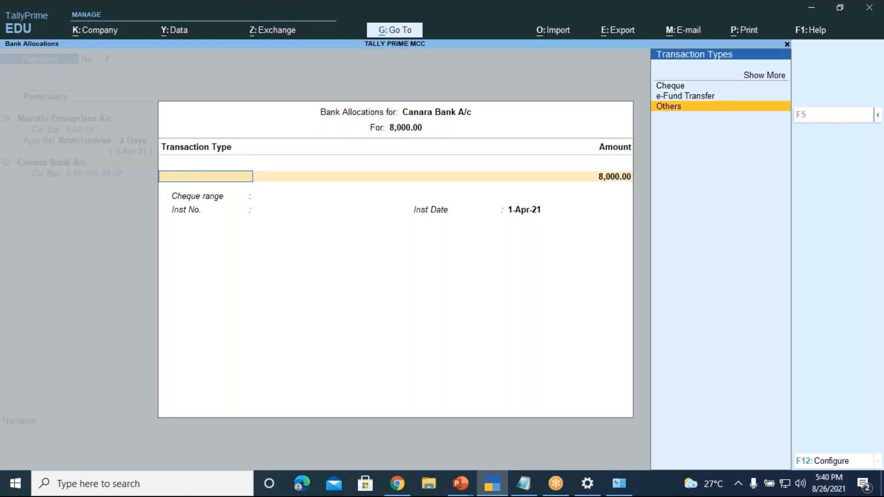
key("Return")
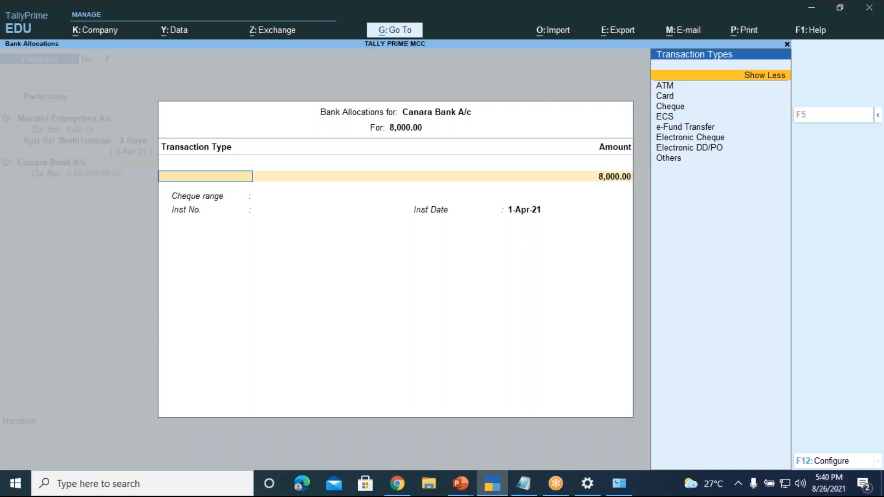
key("Down")
key("Down")
key("Down")
key("Down")
key("Down")
key("Down")
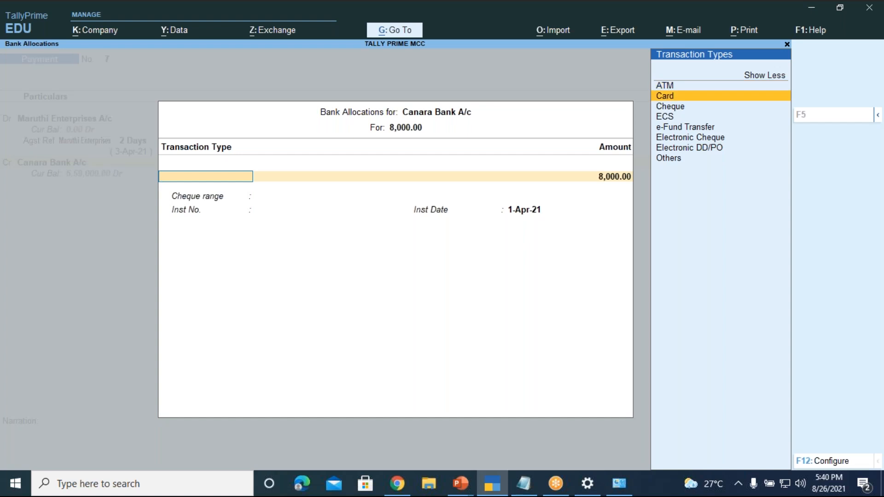
key("Down")
key("Down")
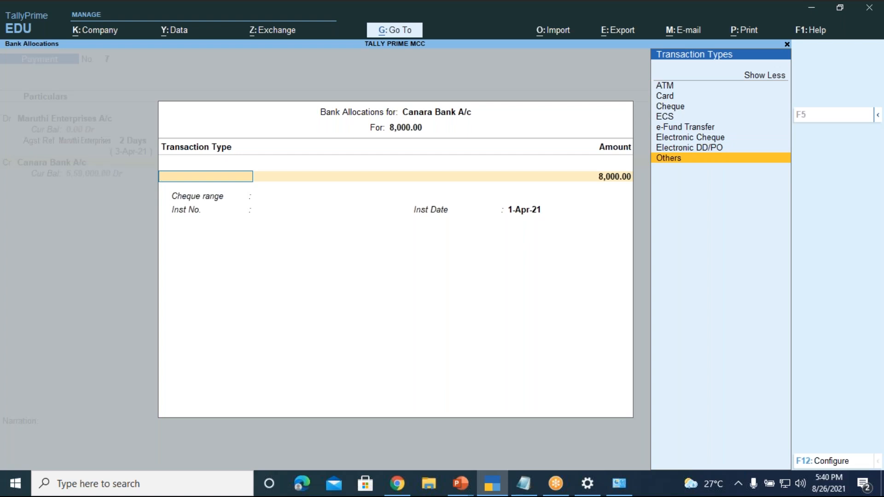
key("Return")
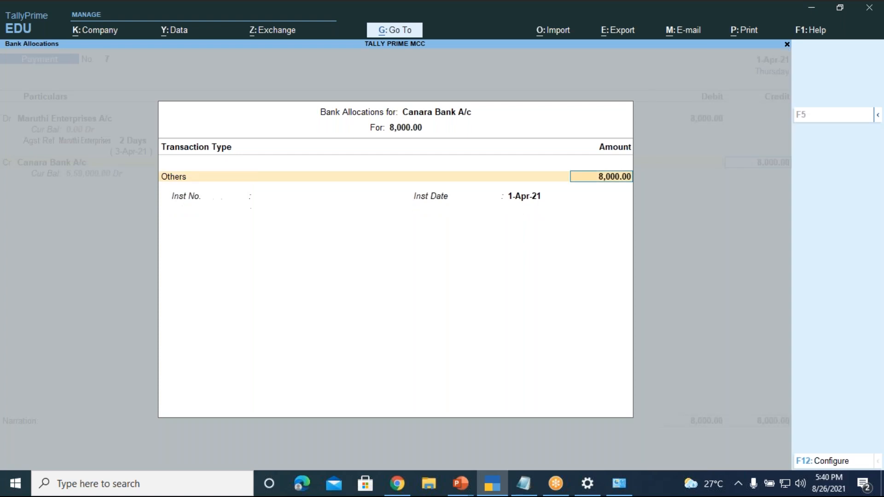
key("Return")
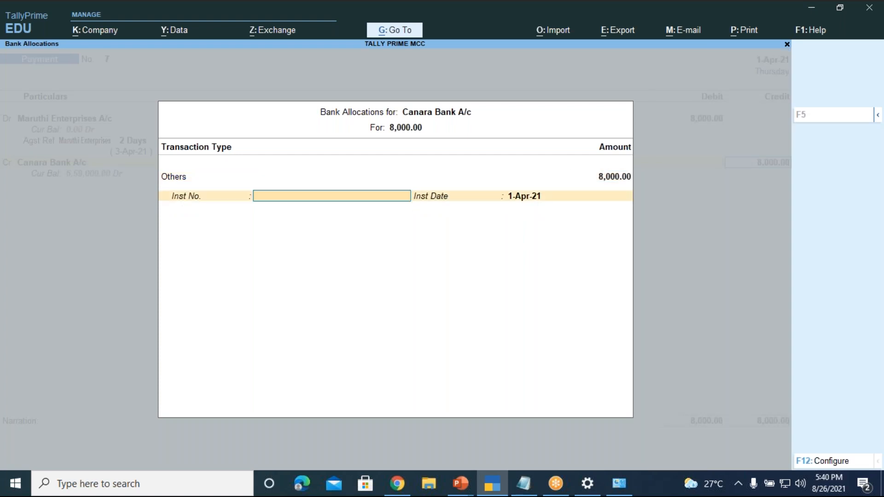
key("Return")
key("Return")
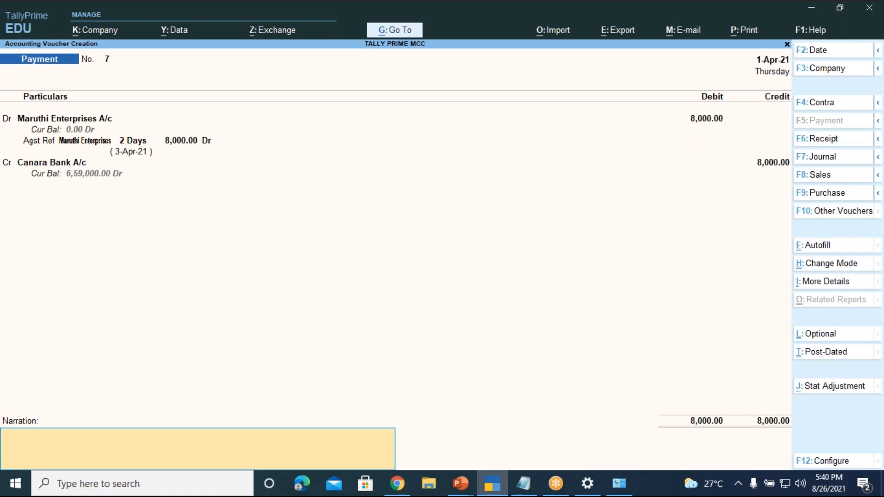
Add the narration "being payment made towards the stationery purchased" and save the payment voucher
type("being payment made towards the stationeryb")
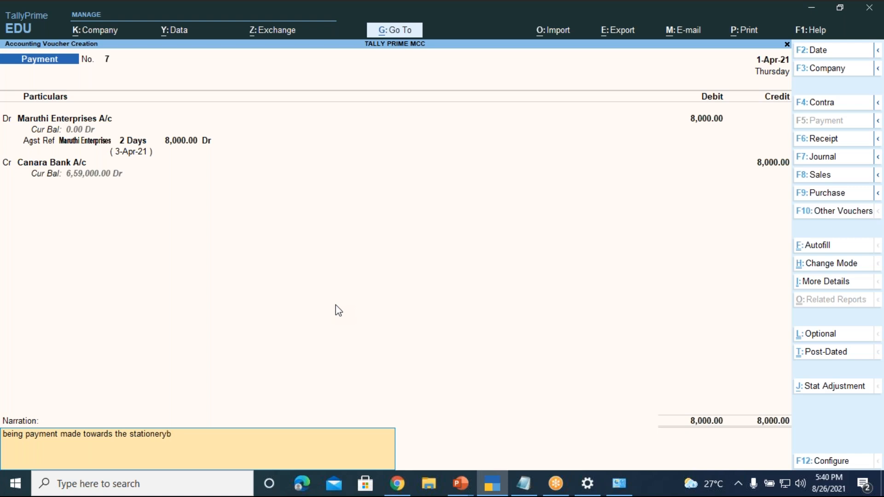
key("BackSpace")
type("purchased")
key("Return")
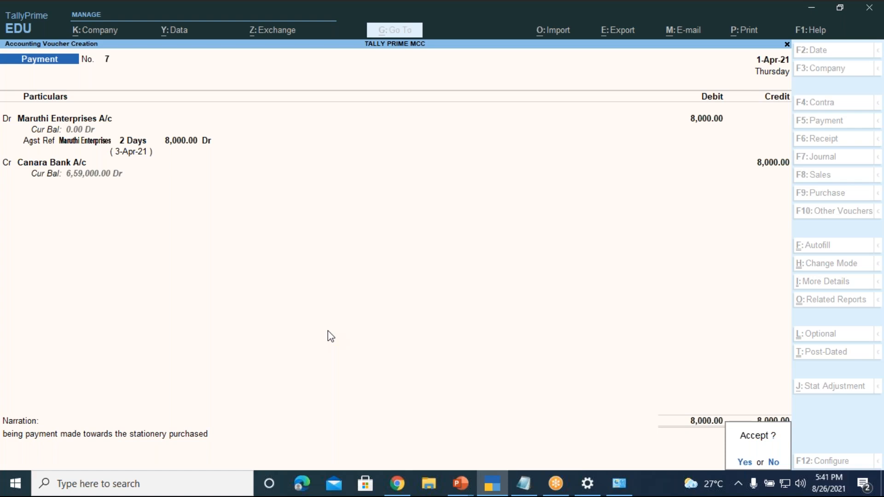
key("y")
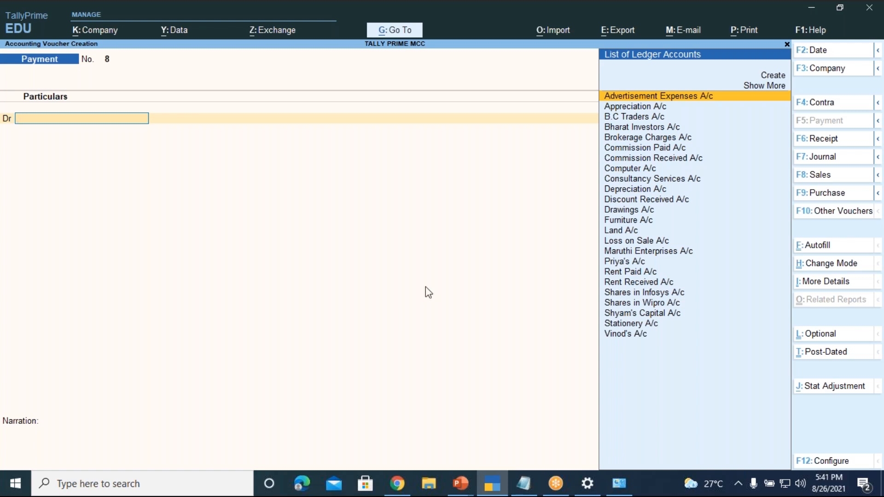
key("alt+g")
key("Down")
key("Down")
key("Down")
key("Down")
key("Down")
key("Down")
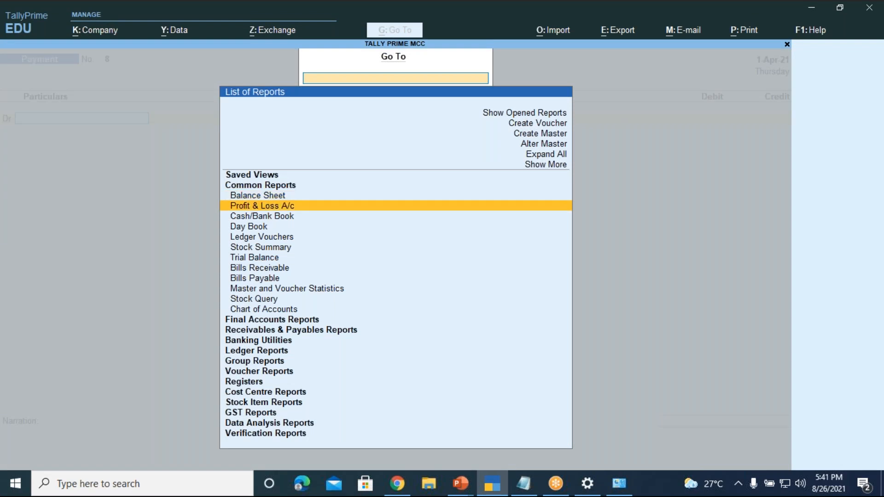
key("Down")
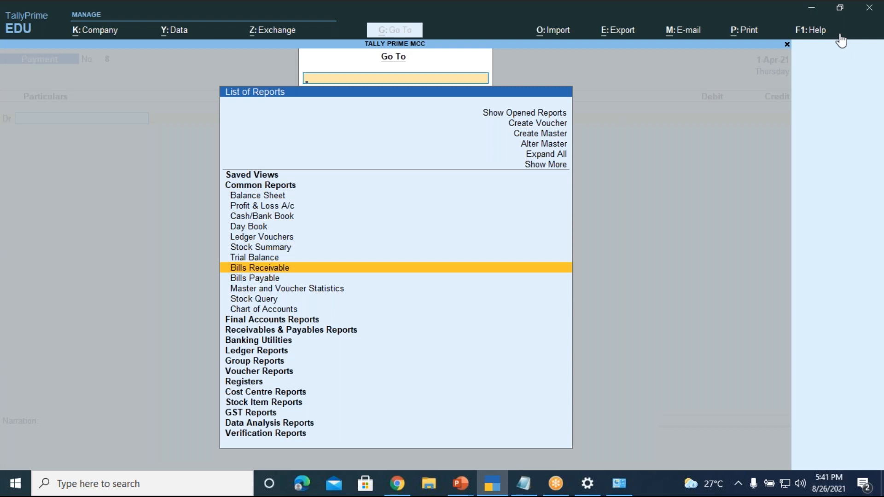
left_click(818, 31)
key("Escape")
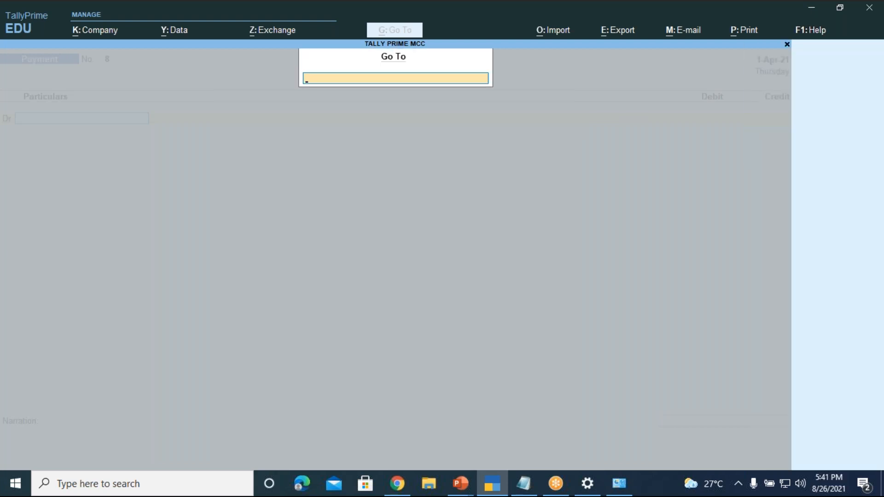
key("Escape")
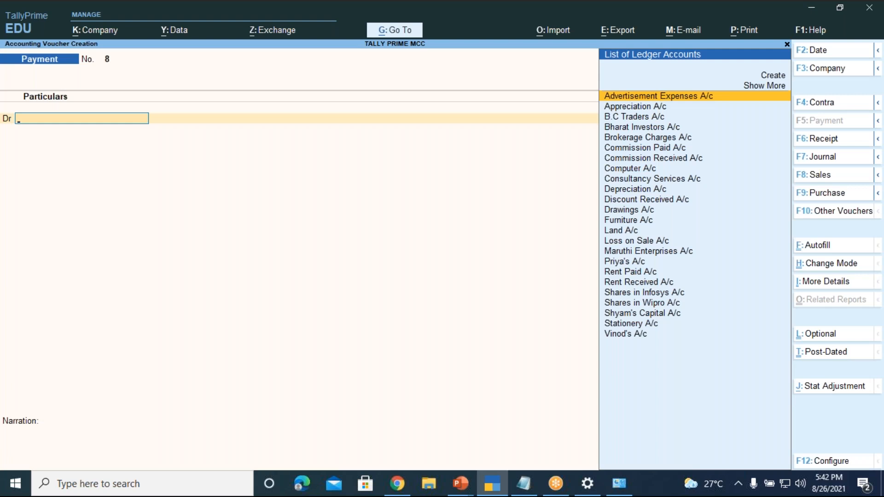
Open the Bills Payable report to check Maruthi Enterprises' bill after the payment
key("alt+g")
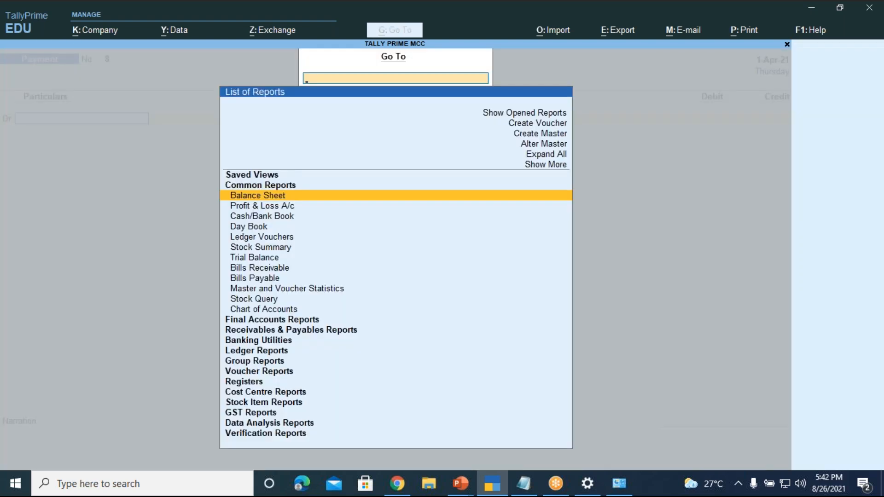
key("Down")
key("Down")
key("Down")
key("Down")
key("Down")
key("Down")
key("Down")
key("Down")
key("Return")
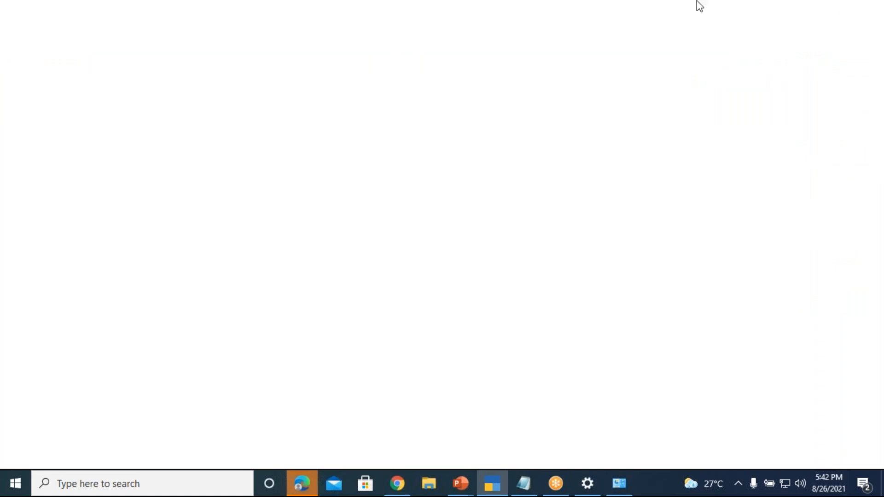
Return to TallyPrime, stay in the payment voucher, and review the Bills Payable report for all items before closing it
left_click(489, 484)
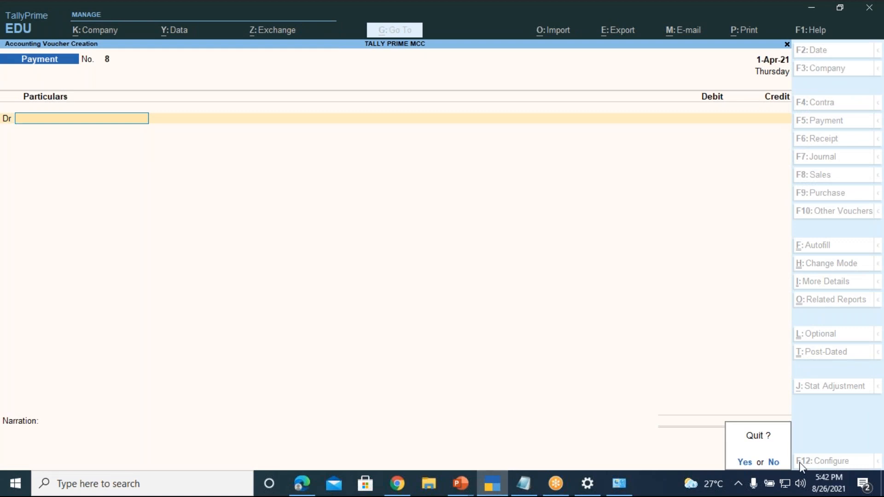
left_click(774, 462)
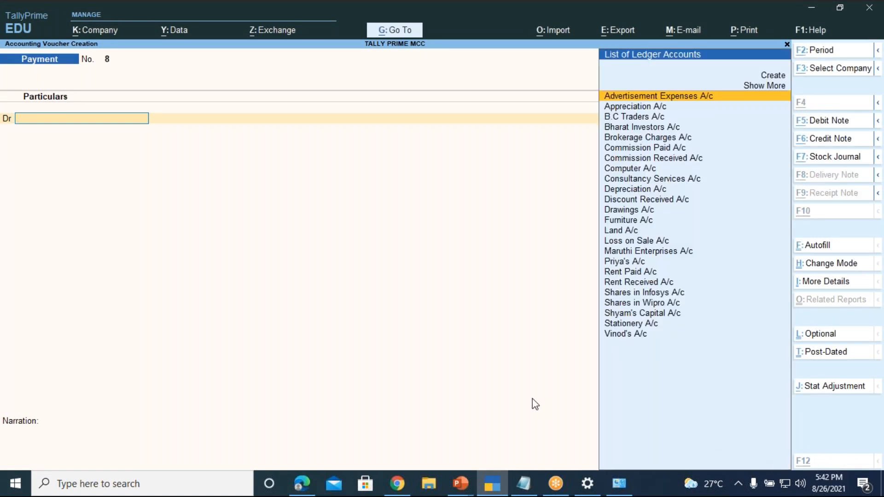
key("alt+g")
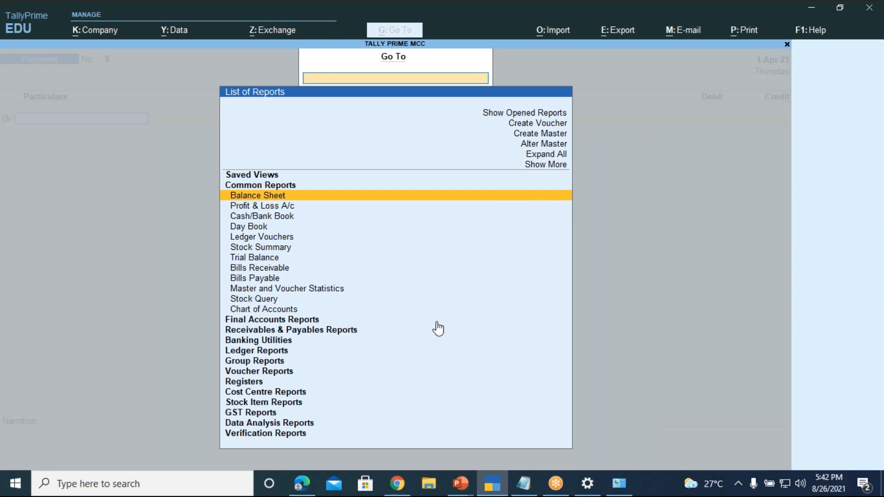
key("Down")
key("Down")
key("Down")
key("Down")
key("Down")
key("Down")
key("Down")
key("Down")
key("Down")
key("Up")
key("Return")
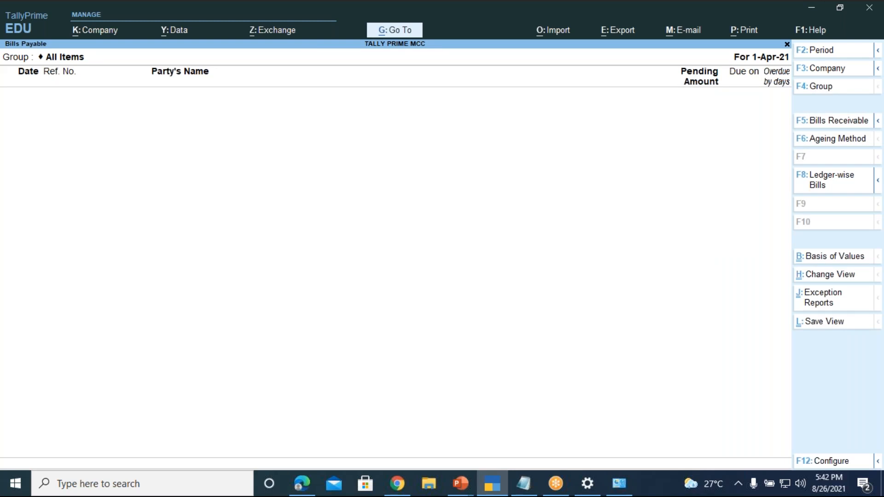
key("Escape")
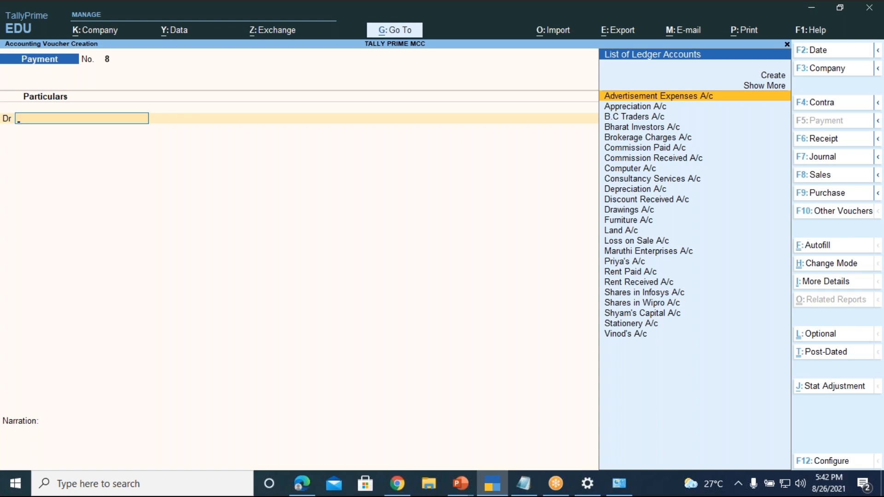
Switch to the PowerPoint presentation of practical exercises on journal vouchers and show its slide full screen
left_click(458, 488)
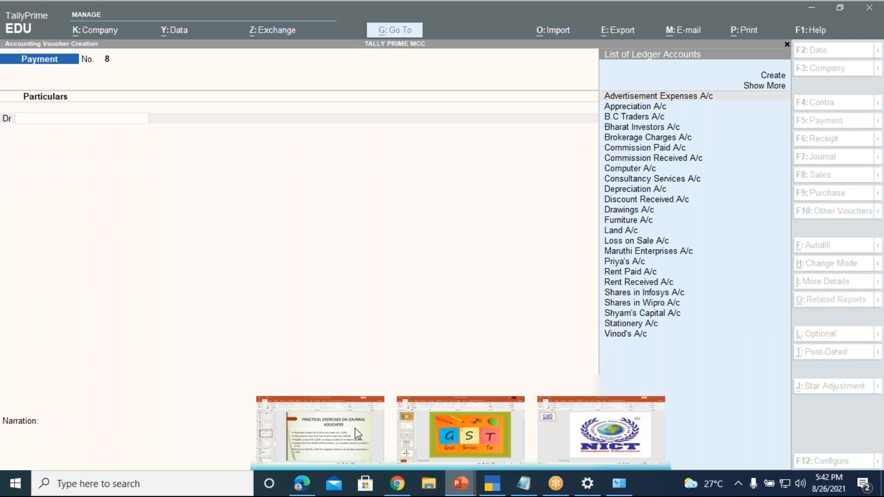
left_click(355, 429)
left_click(740, 462)
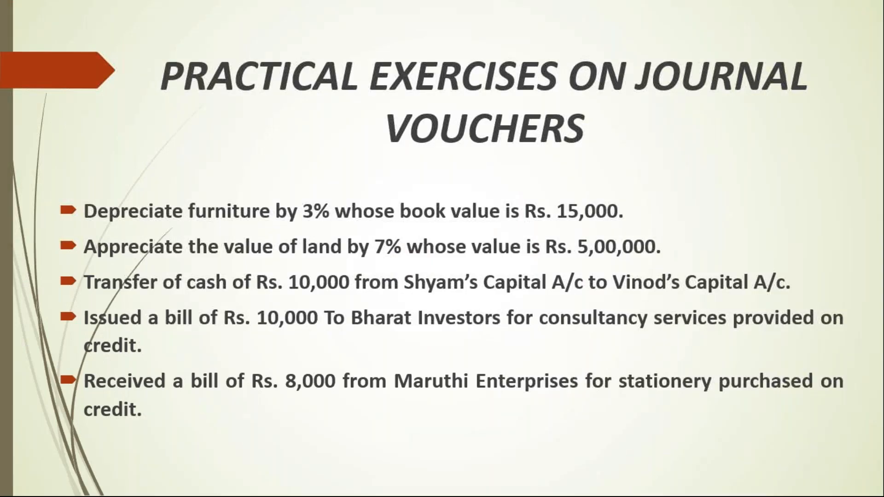
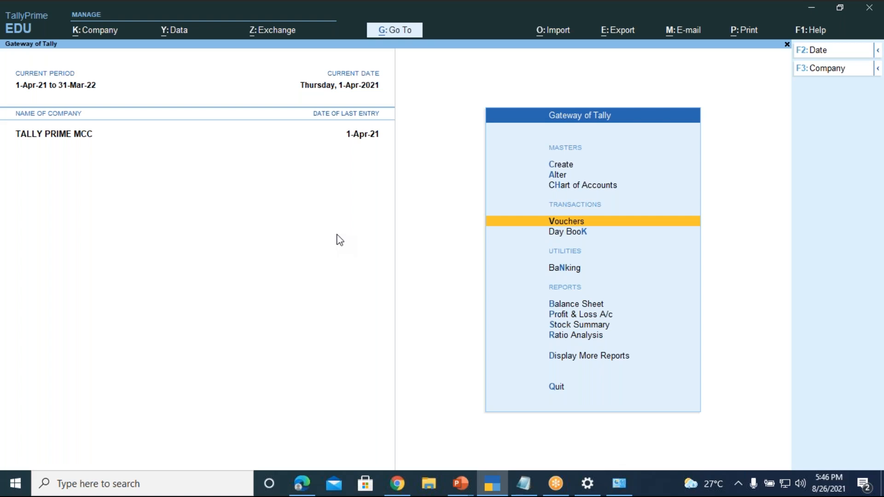
Start creating a new Location under Inventory Masters instead of altering the existing Main Location
key("Up")
key("Up")
key("Up")
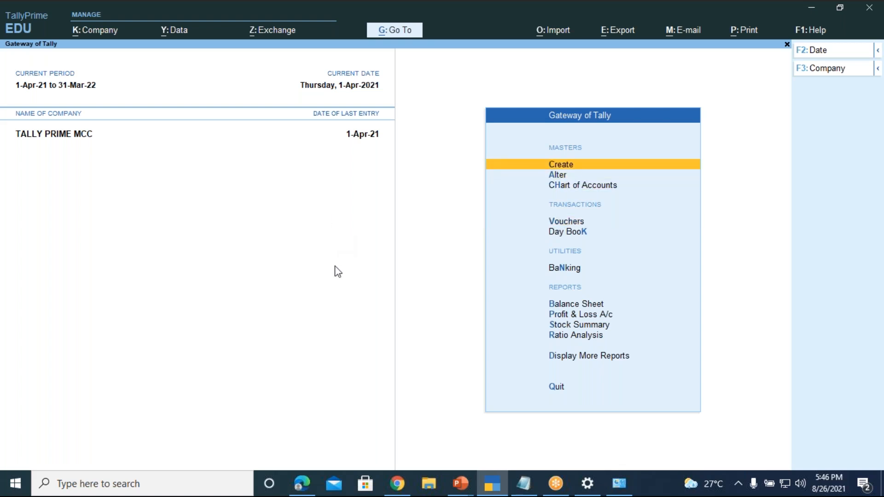
key("Return")
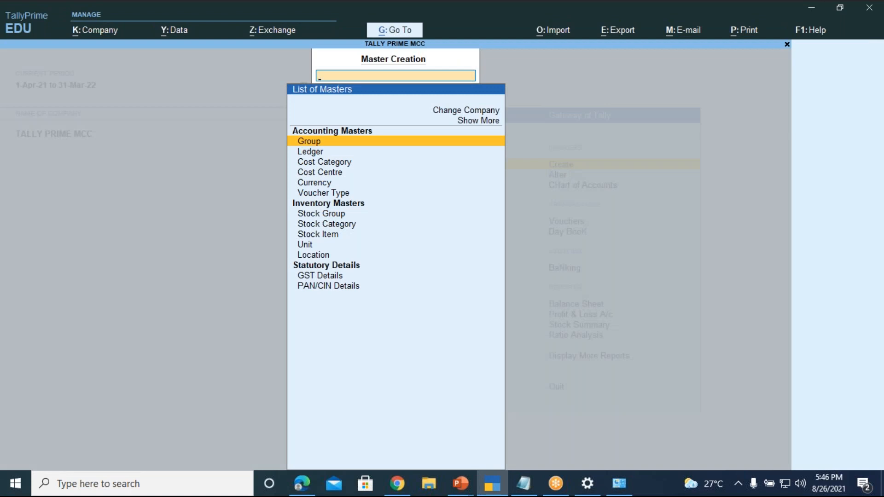
key("Down")
key("Down")
key("Down")
key("Down")
key("Down")
key("Down")
key("Down")
key("Down")
key("Down")
key("Down")
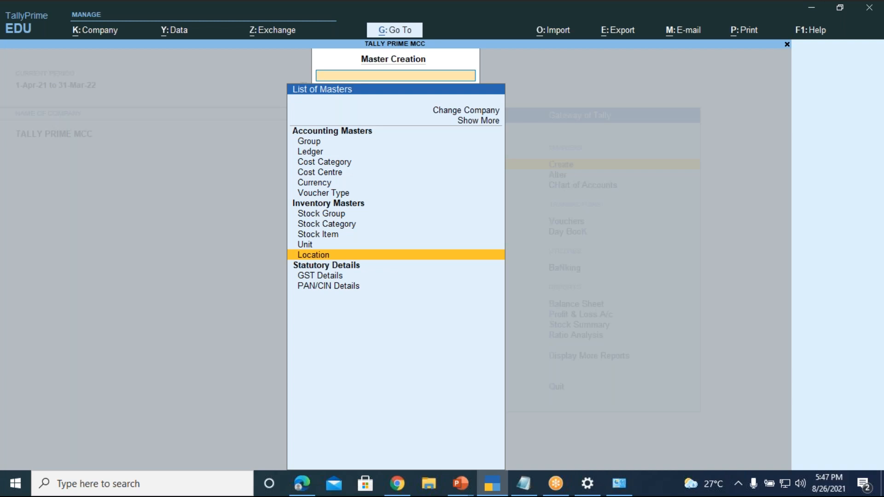
key("Return")
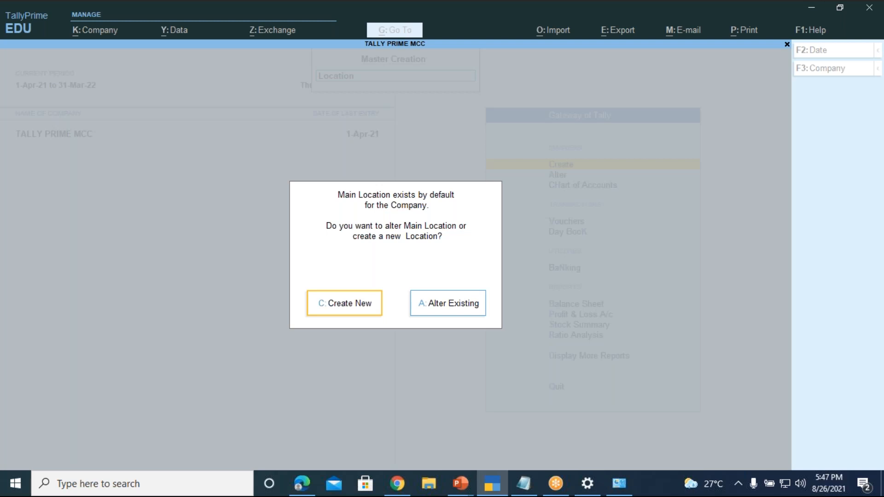
key("Return")
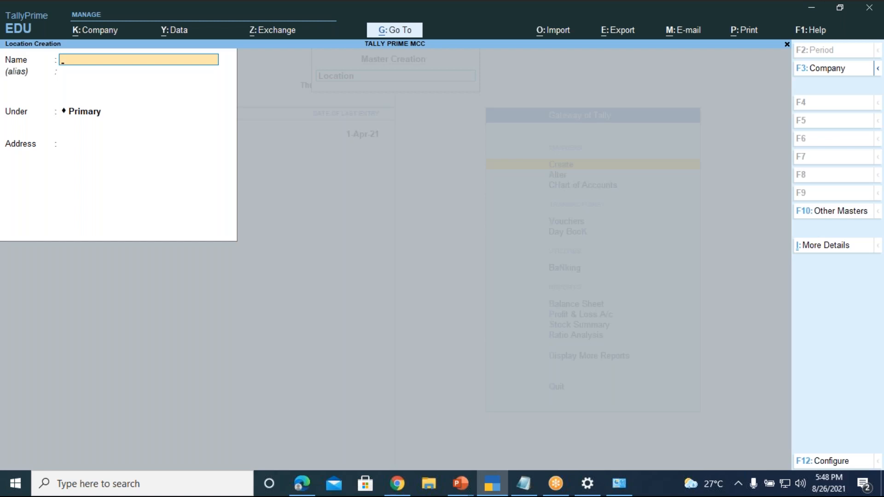
Review the location configuration options for aliases, parent Godown, addresses, material storage and third party stock, accepting them as set
key("F12")
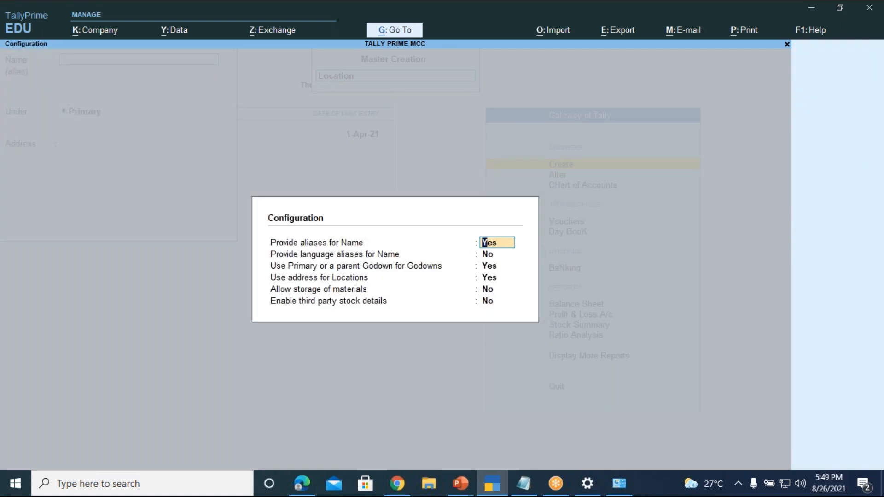
key("Return")
key("Return")
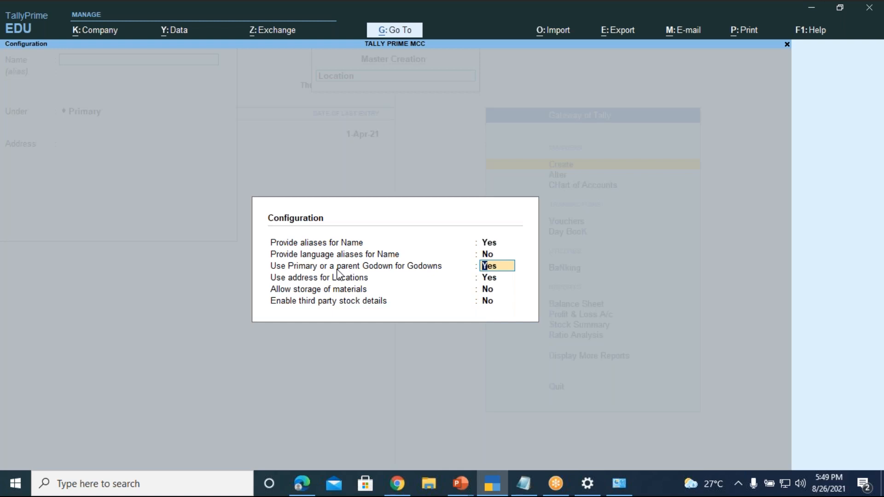
key("Return")
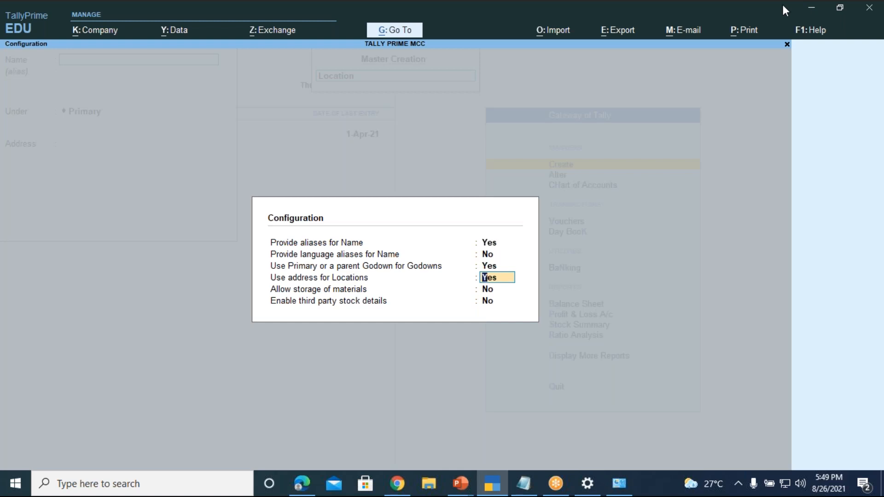
key("Return")
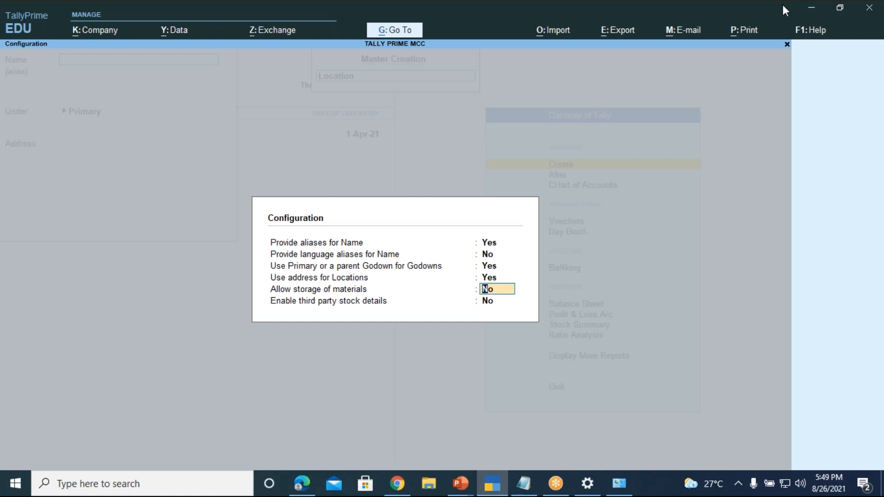
key("Return")
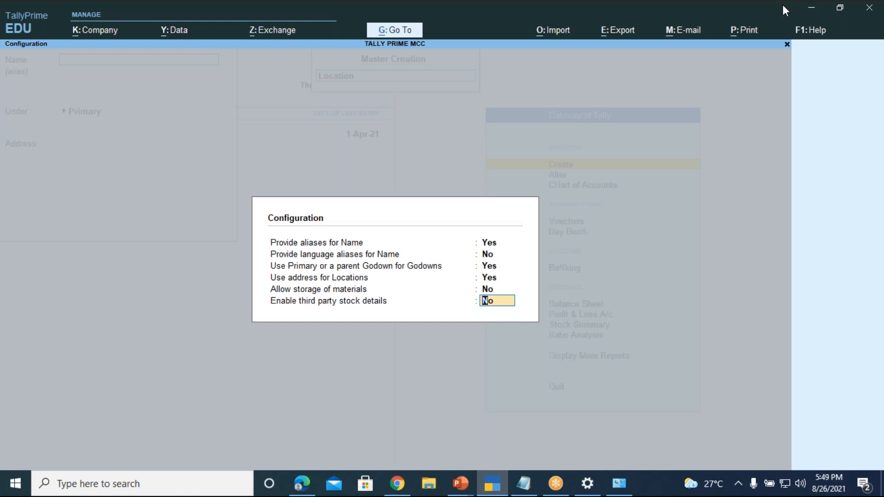
key("Return")
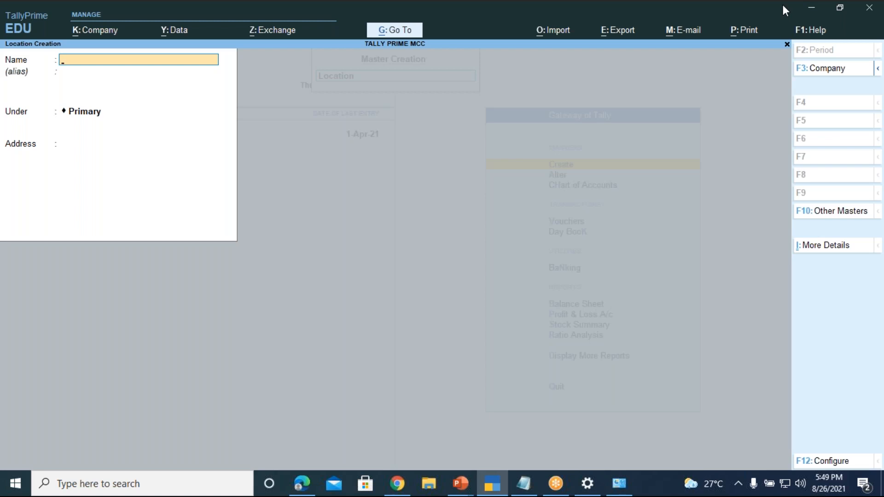
Name the new location Location 1 and place it under Primary, leaving the alias blank
type("Location 1")
key("Return")
key("Return")
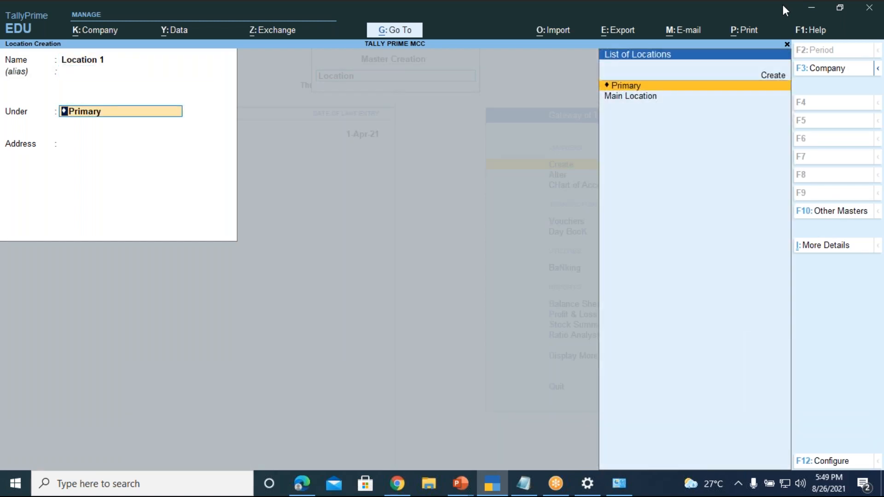
key("Return")
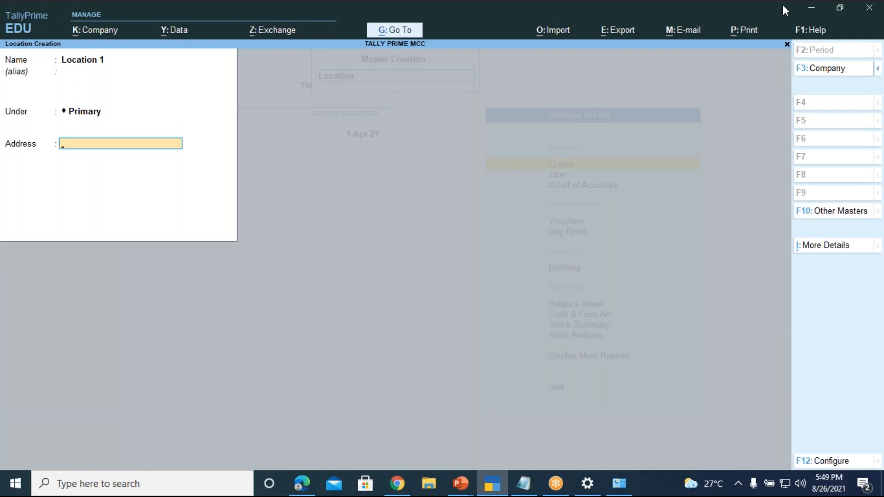
Fill in the first two lines of Location 1's address with the building number and area
type("No.2, 8th")
key("Return")
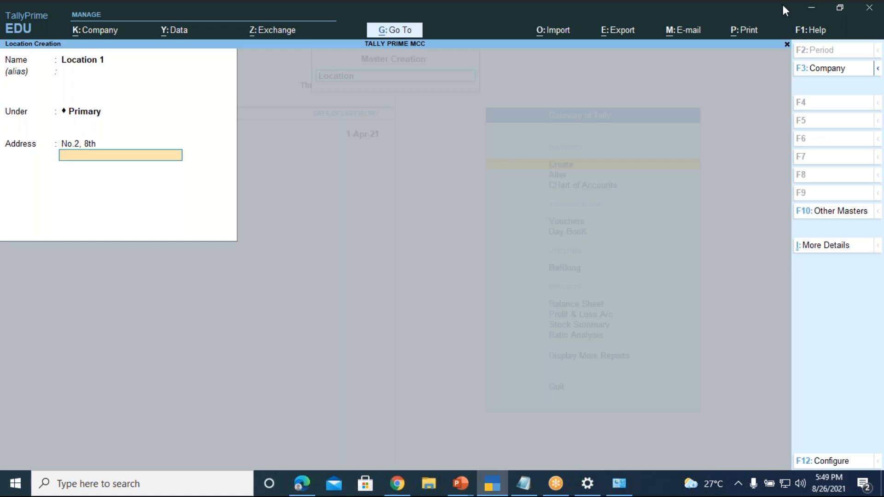
type("Banashankari")
key("Return")
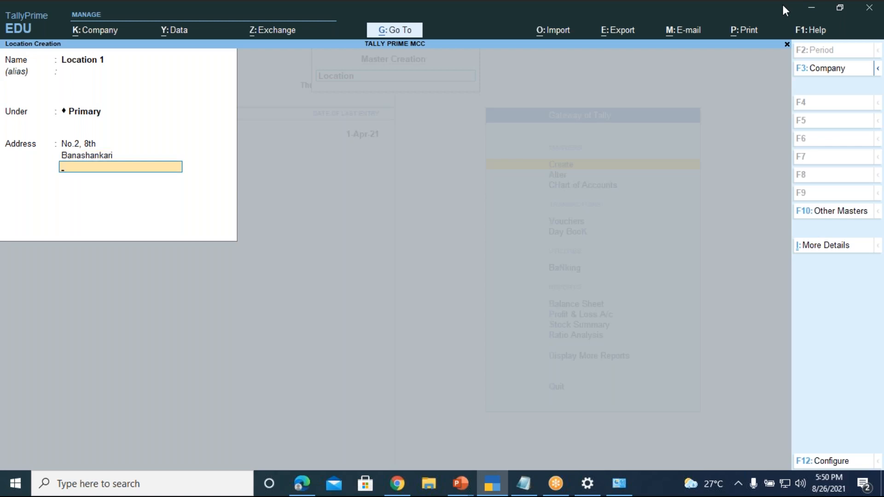
Complete the first line of Location 1's address by adding the word Block
key("Up")
key("Up")
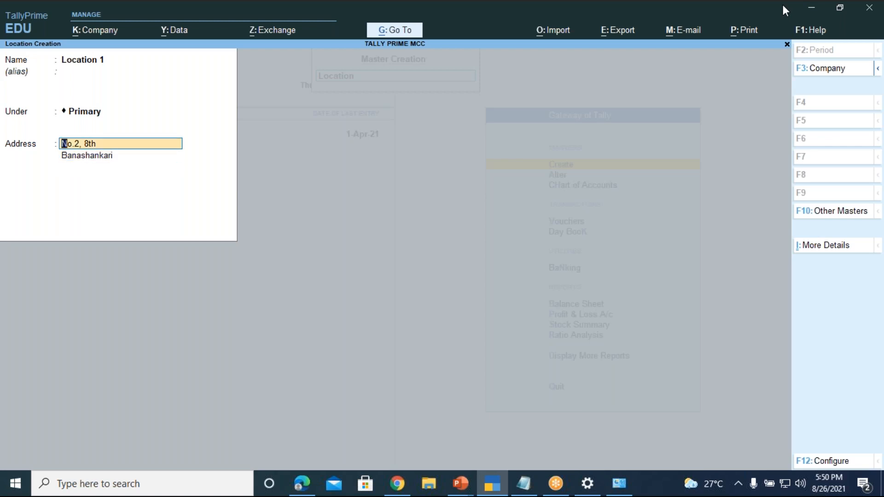
type("No")
type("2")
key("BackSpace")
type(".2, 8th")
type("Block")
key("Return")
Add the city as the third line of Location 1's address and save the location
key("Return")
type("B")
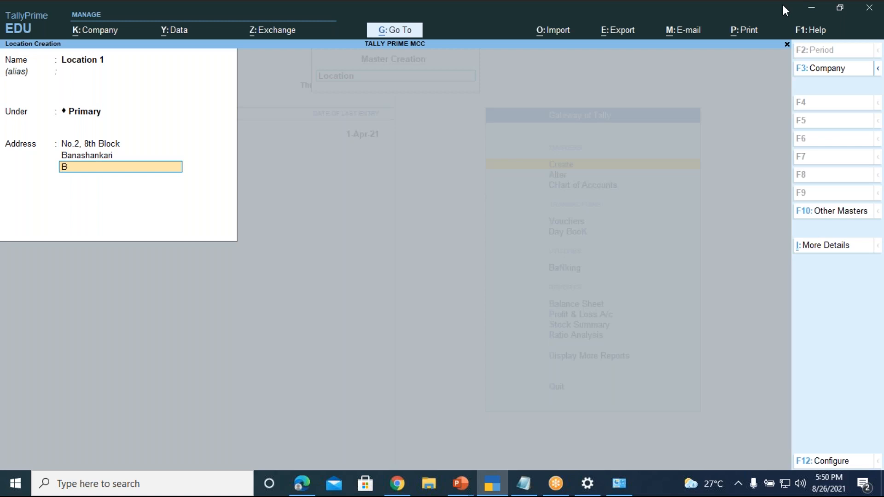
type("angalore")
key("Return")
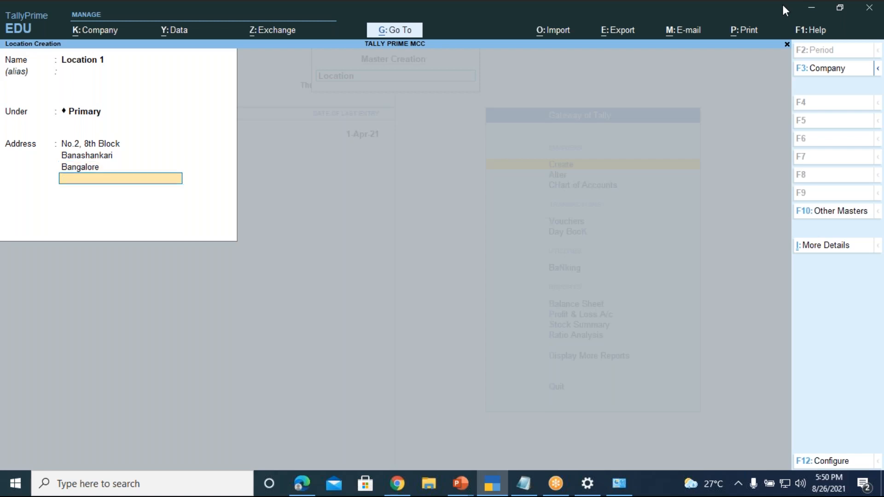
key("Return")
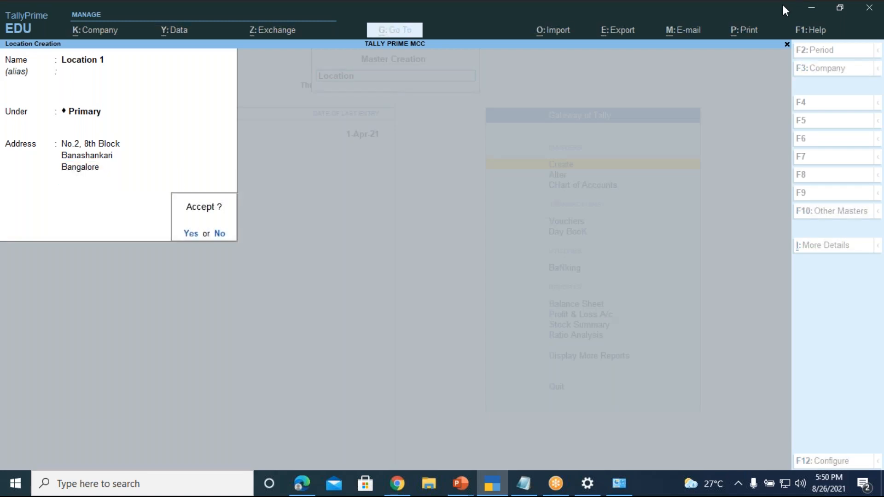
key("Return")
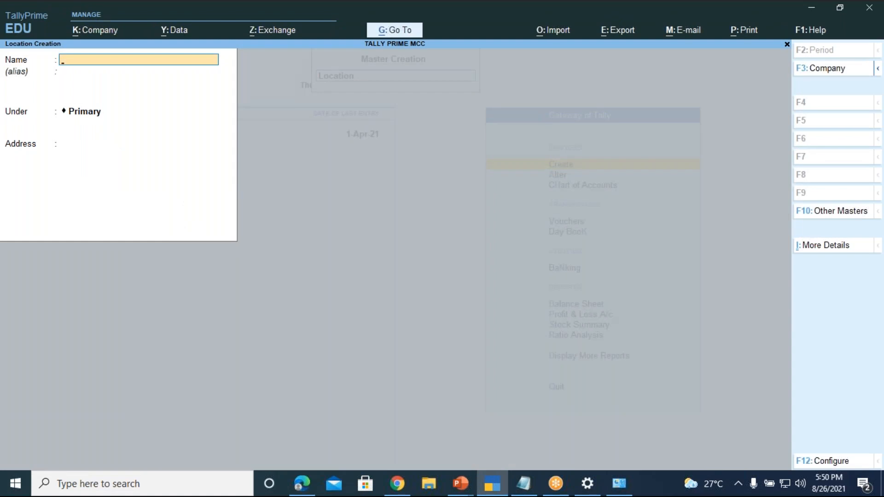
Name the second new location Location 2 and place it under Primary, leaving the alias blank
type("Location 2")
key("Return")
key("Return")
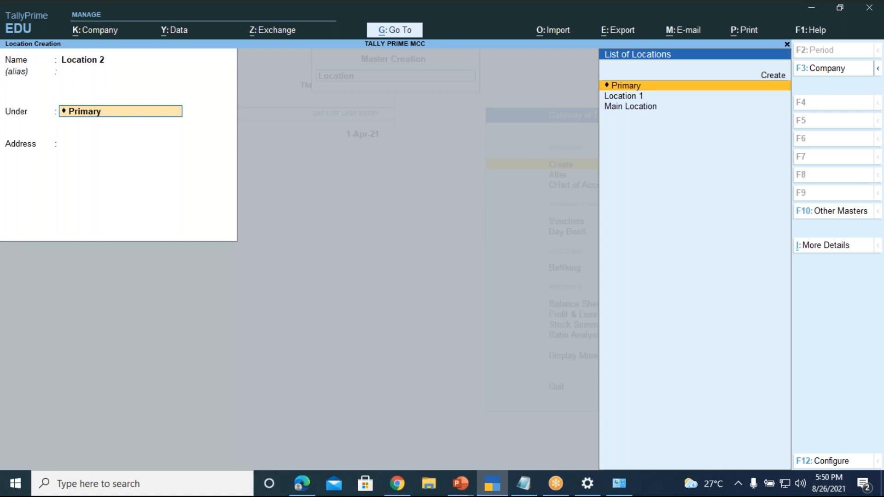
key("Return")
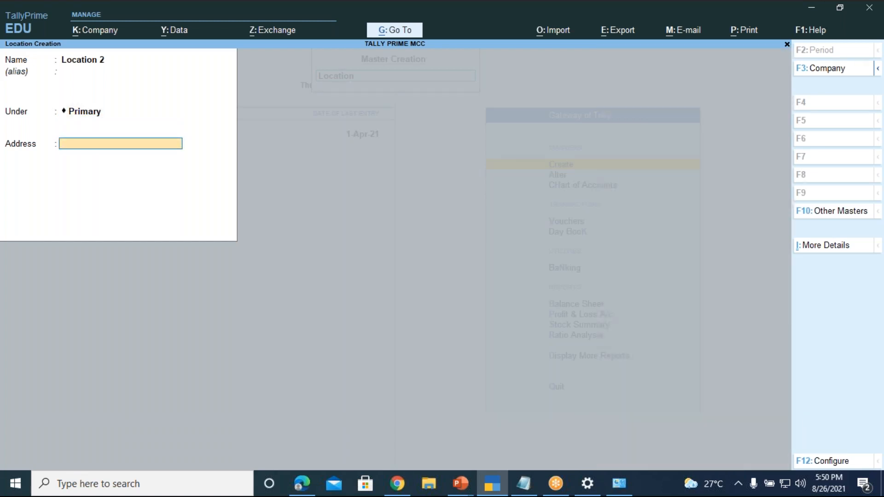
Fill in the first three lines of Location 2's address with the building number, layout and neighbourhood
type("No.3, 4th Phase")
key("Return")
type("Dollars Layout")
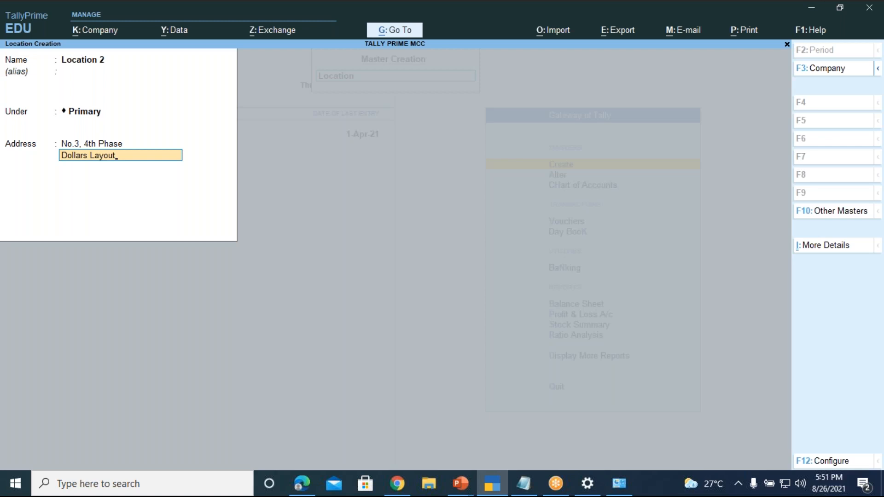
key("Return")
type("J.P Nagar")
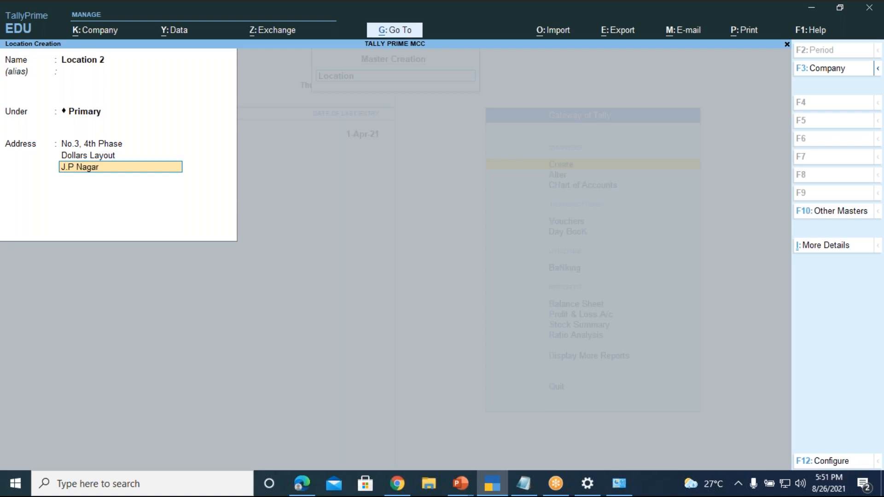
Add the city as the fourth line of Location 2's address and save the location
key("Return")
type("B")
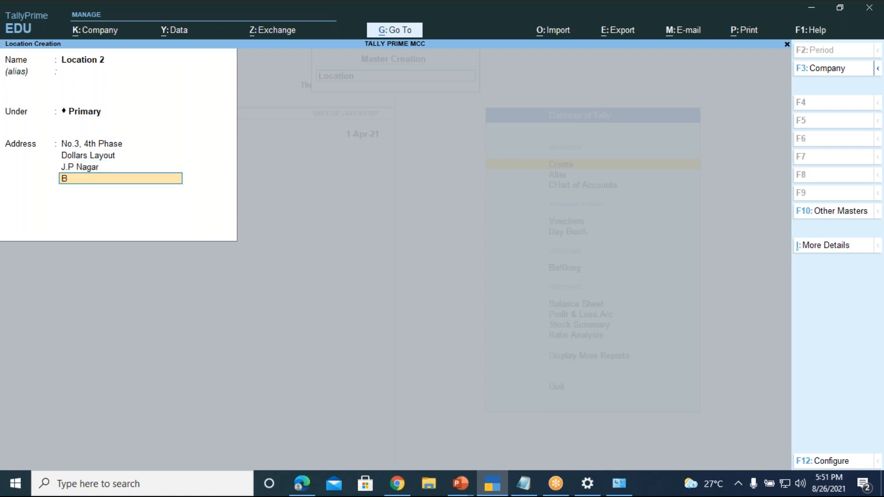
type("anaglore")
key("BackSpace")
key("BackSpace")
key("BackSpace")
key("BackSpace")
key("BackSpace")
key("BackSpace")
type("galore")
key("Return")
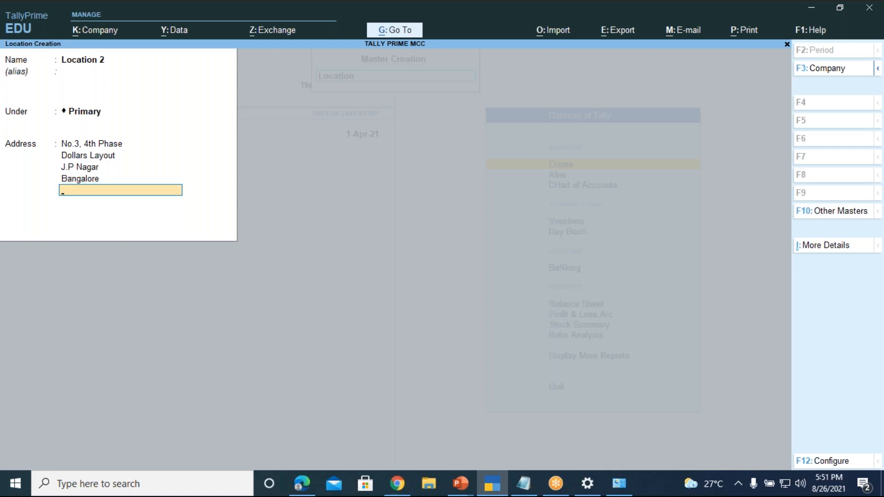
key("Return")
key("Return")
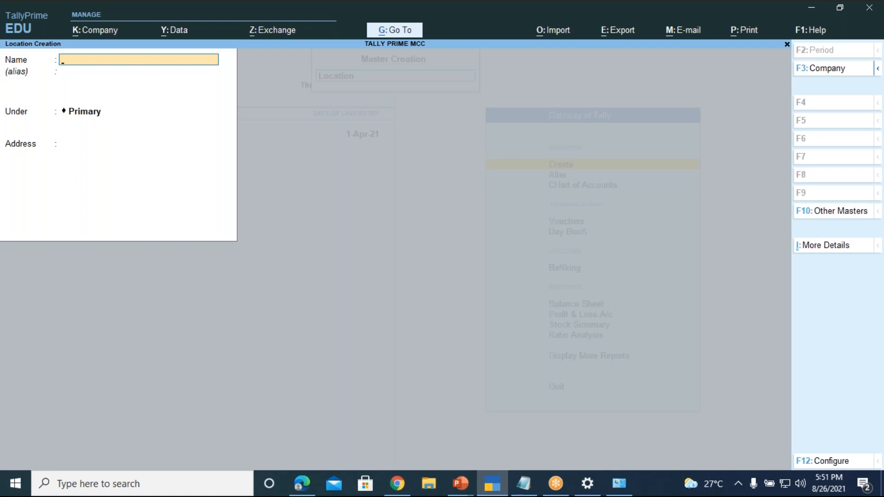
Name the third new location Location 3 and keep it under Primary, leaving the alias blank
type("Location 3")
key("Return")
key("Return")
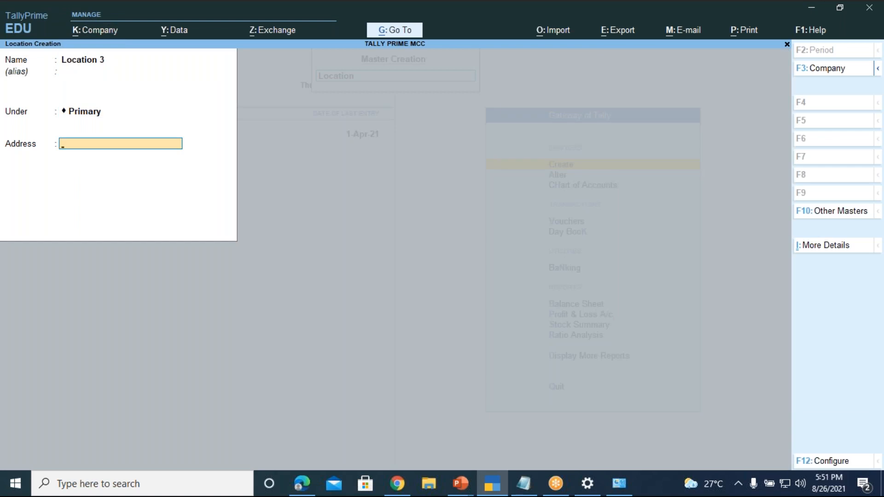
Fill in the first three lines of Location 3's address with the building number and block, the main and cross streets, and the neighbourhood
type("No. 6, 4th Block")
key("Return")
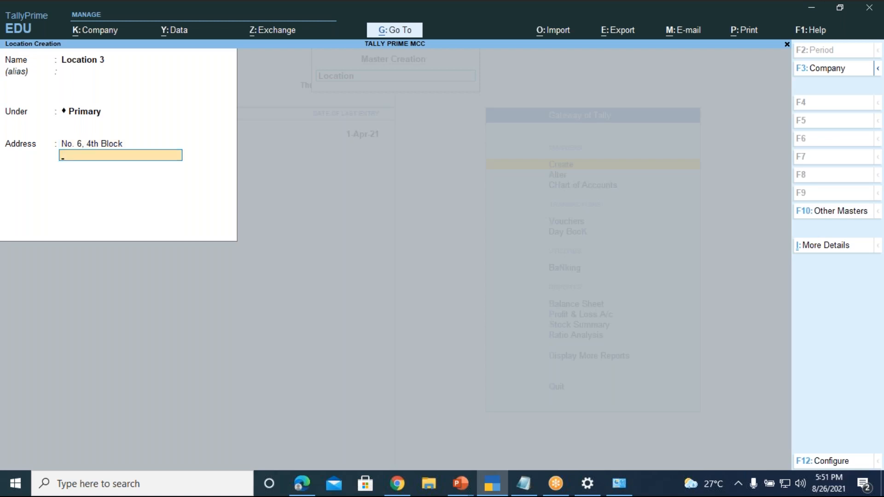
type("24th Mai")
type("n, 9th Cross")
key("Return")
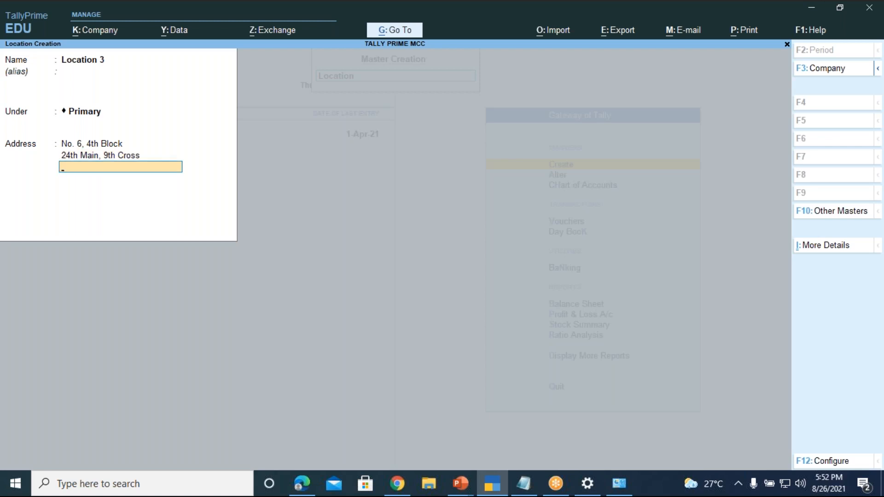
type("Jayanagar")
key("Return")
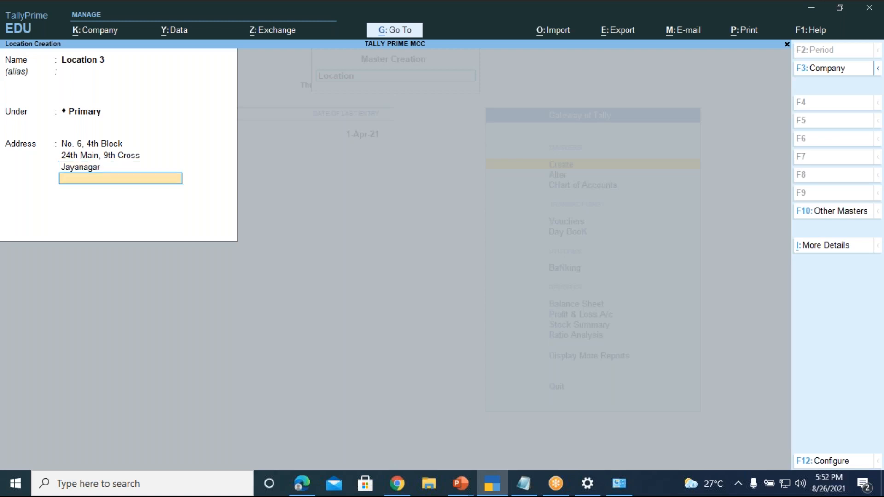
Add the city as the fourth line of Location 3's address and save the location
type("Bangalore")
key("Return")
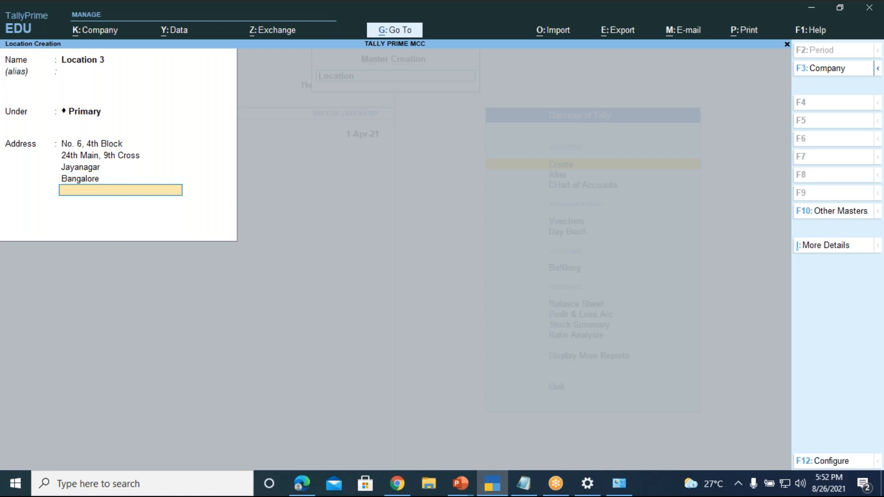
key("Return")
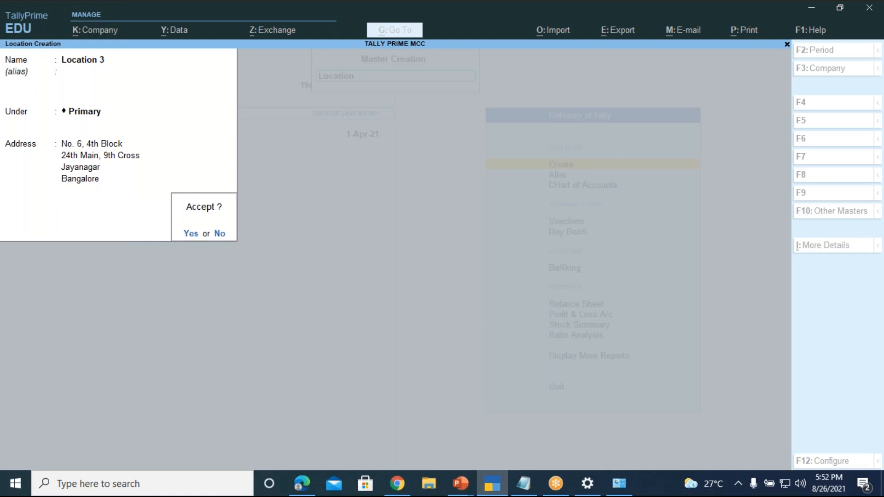
key("Return")
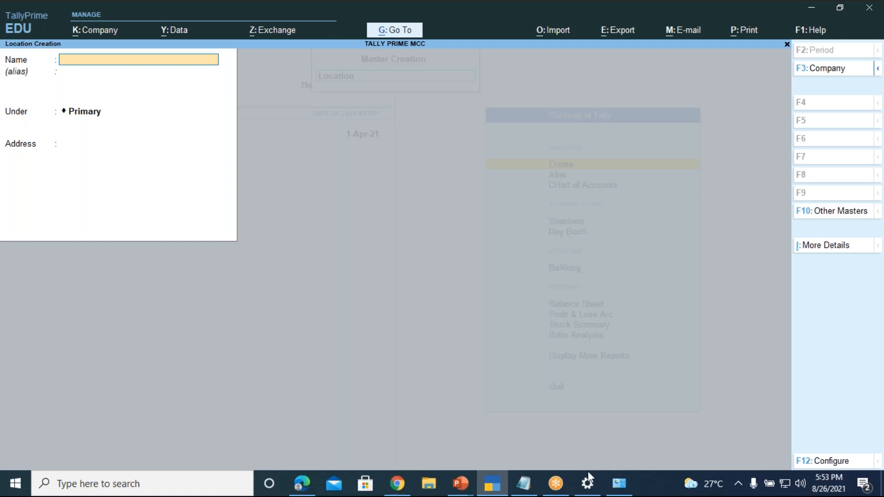
Switch to the Tally Prime-LEVEL 1.pptx presentation in PowerPoint and show the Location slide as a full-screen slide show
left_click(460, 482)
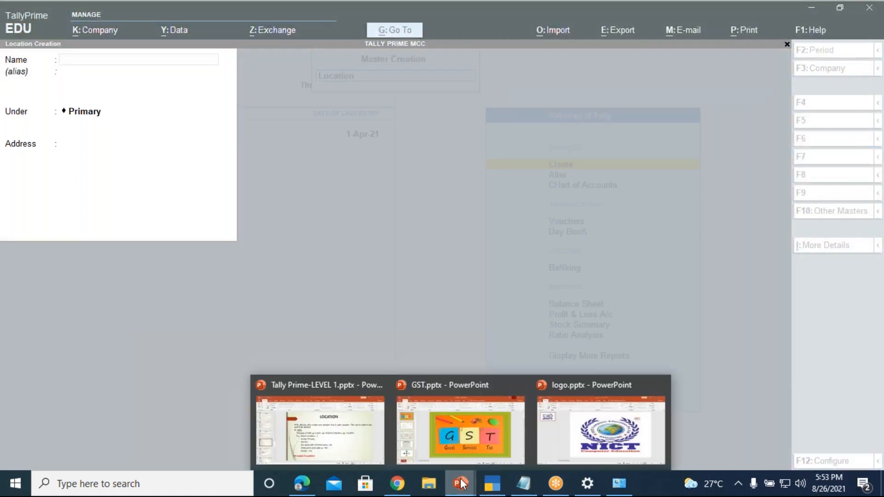
left_click(357, 442)
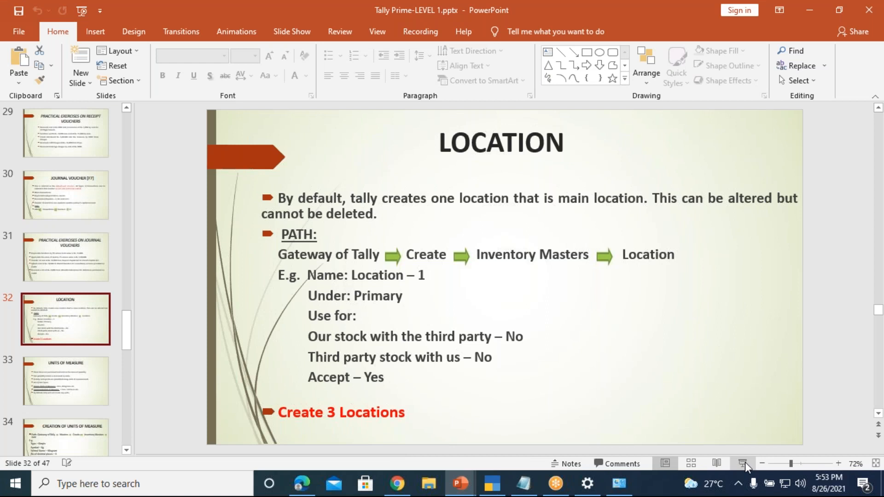
left_click(745, 462)
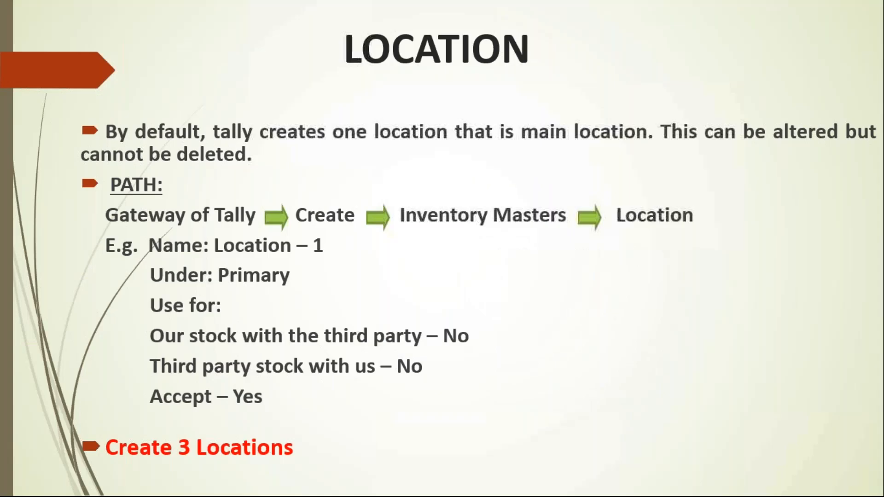